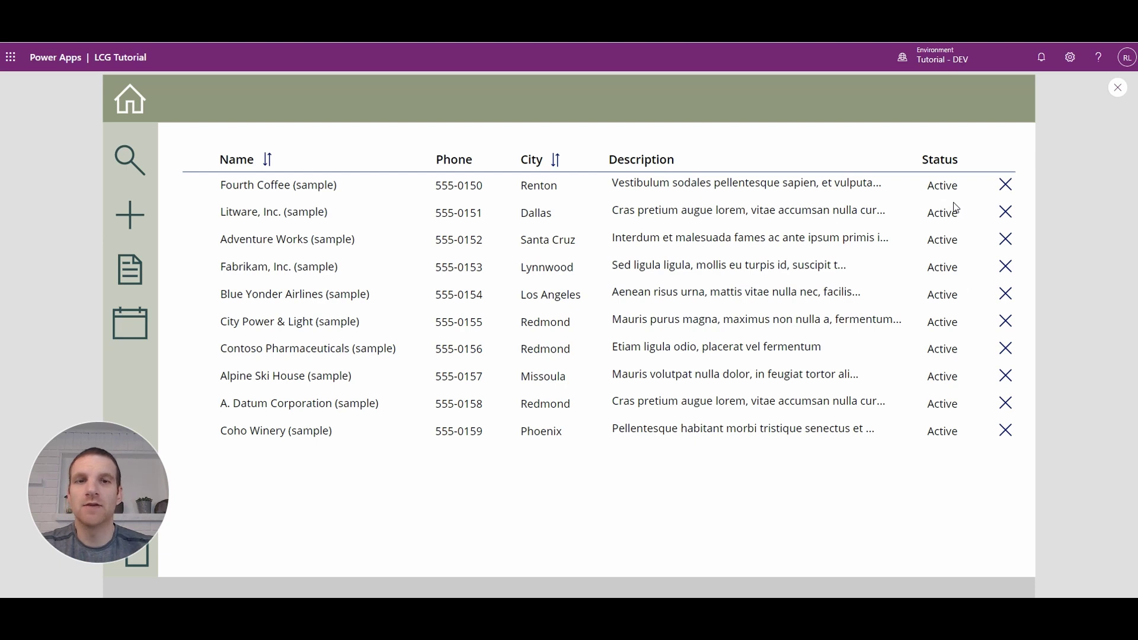
# Deactivate Fourth Coffee (sample) from the first row's X icon to bring up the active-contacts warning
pyautogui.click(1006, 187)
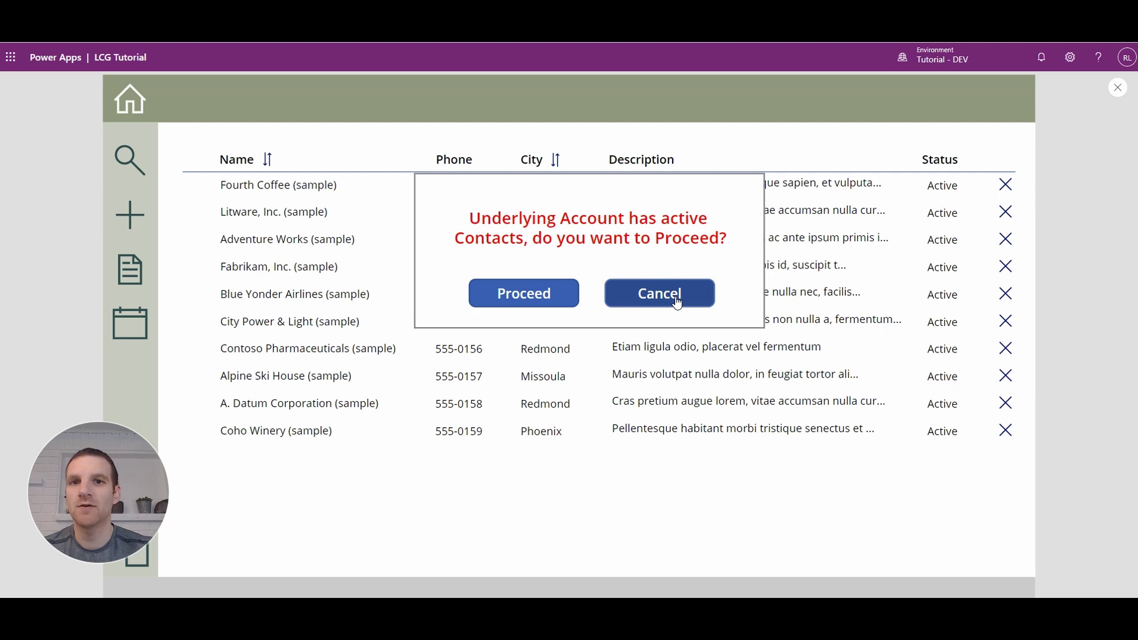
# Restart the preview, set Fourth Coffee (sample) to Inactive, then back to Active
pyautogui.click(676, 301)
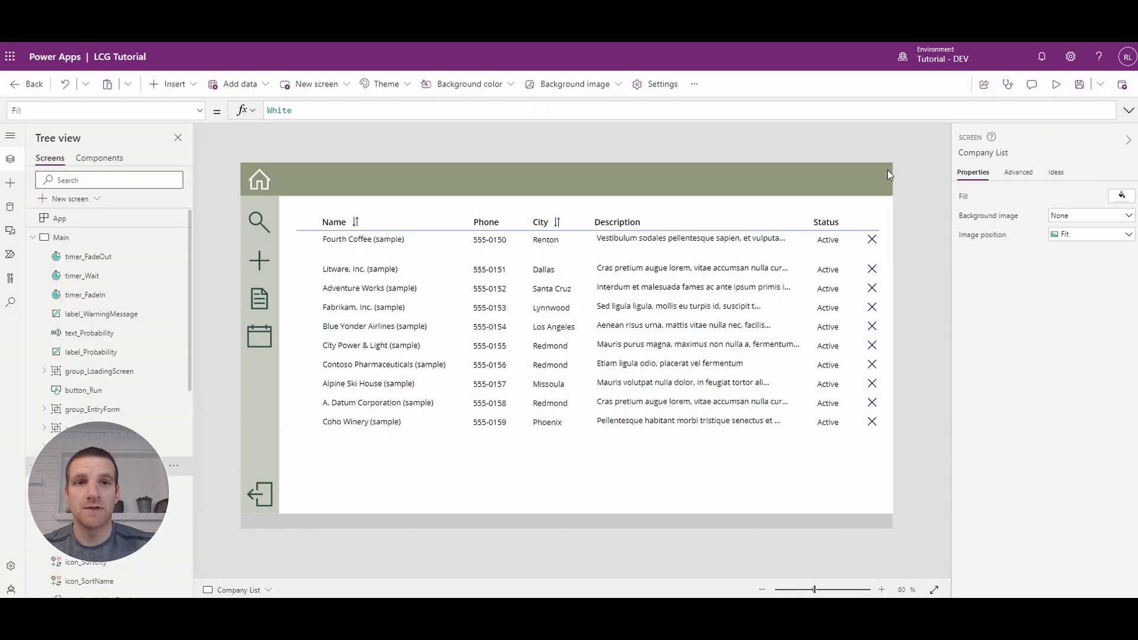
pyautogui.click(1057, 86)
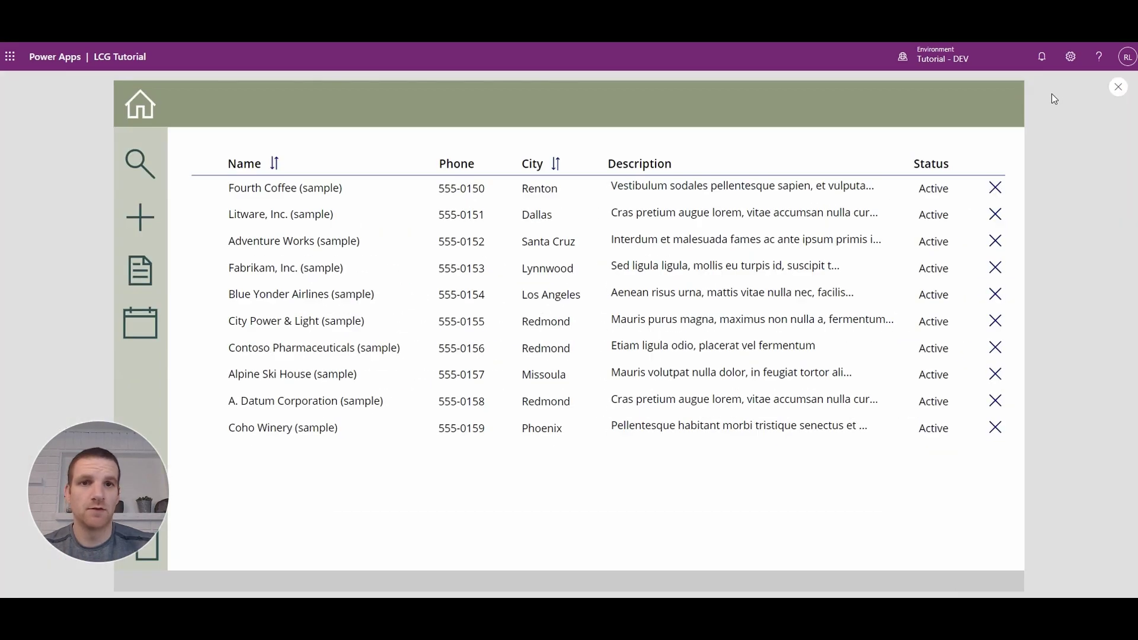
pyautogui.click(1007, 185)
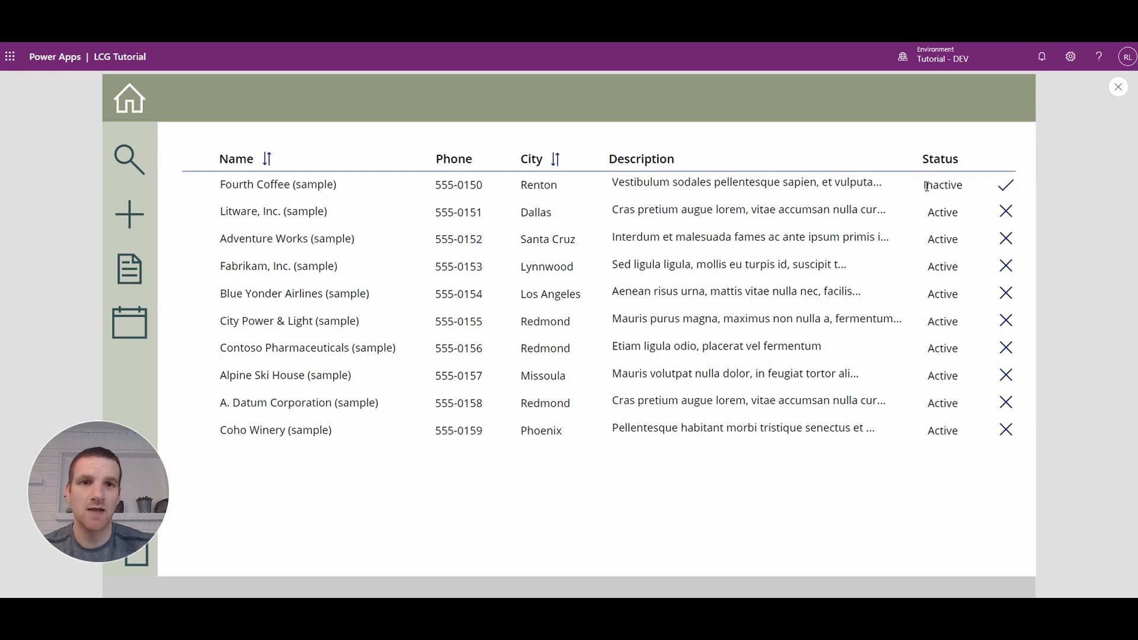
pyautogui.click(1006, 190)
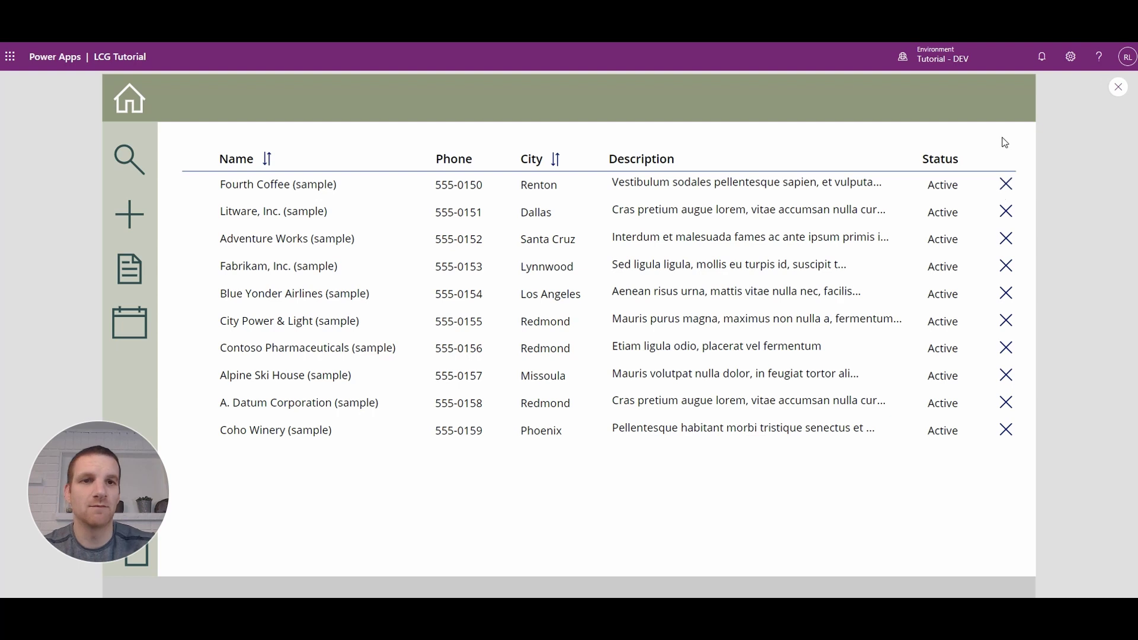
# Expand icon_Deactivate_Grid's full OnSelect formula and insert an empty line before Patch
pyautogui.click(1120, 92)
pyautogui.click(680, 380)
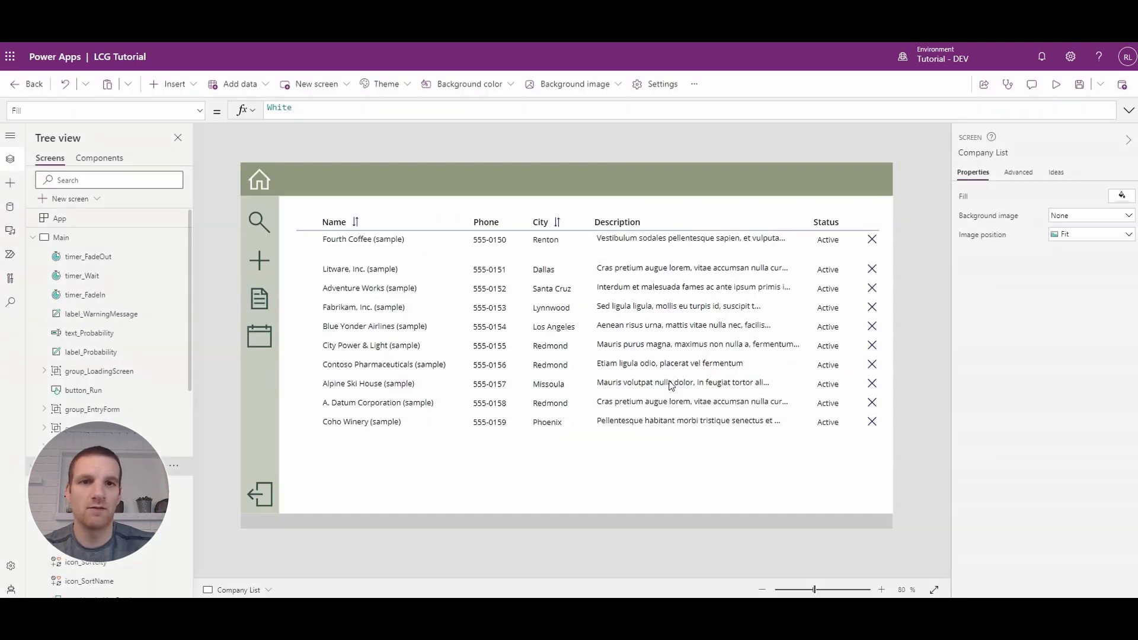
pyautogui.click(873, 242)
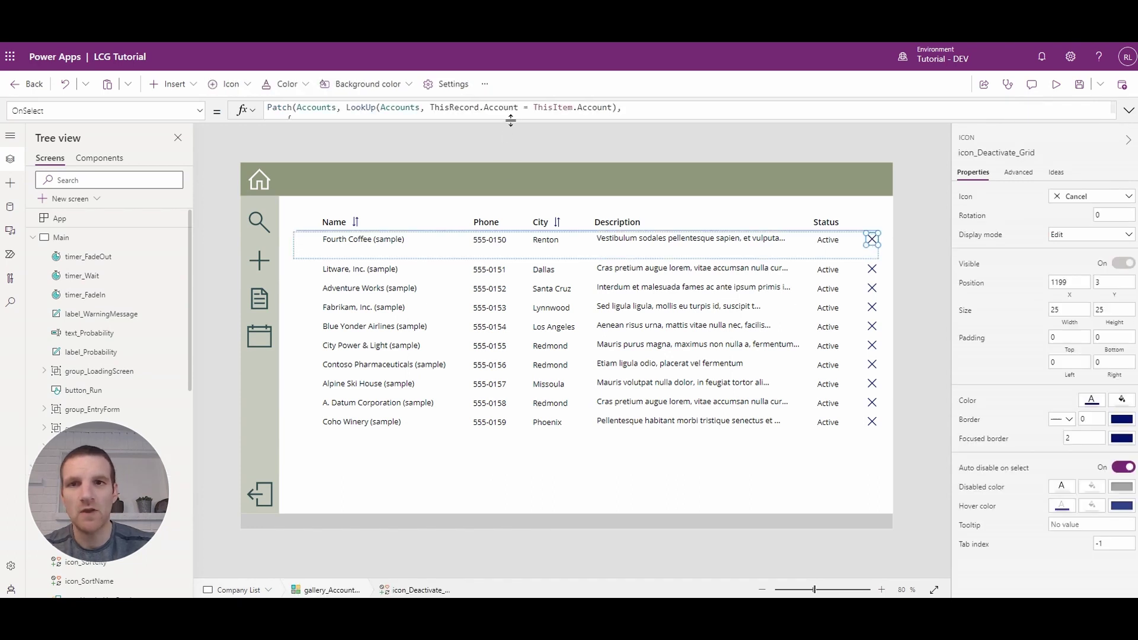
pyautogui.moveTo(510, 115); pyautogui.dragTo(488, 336)
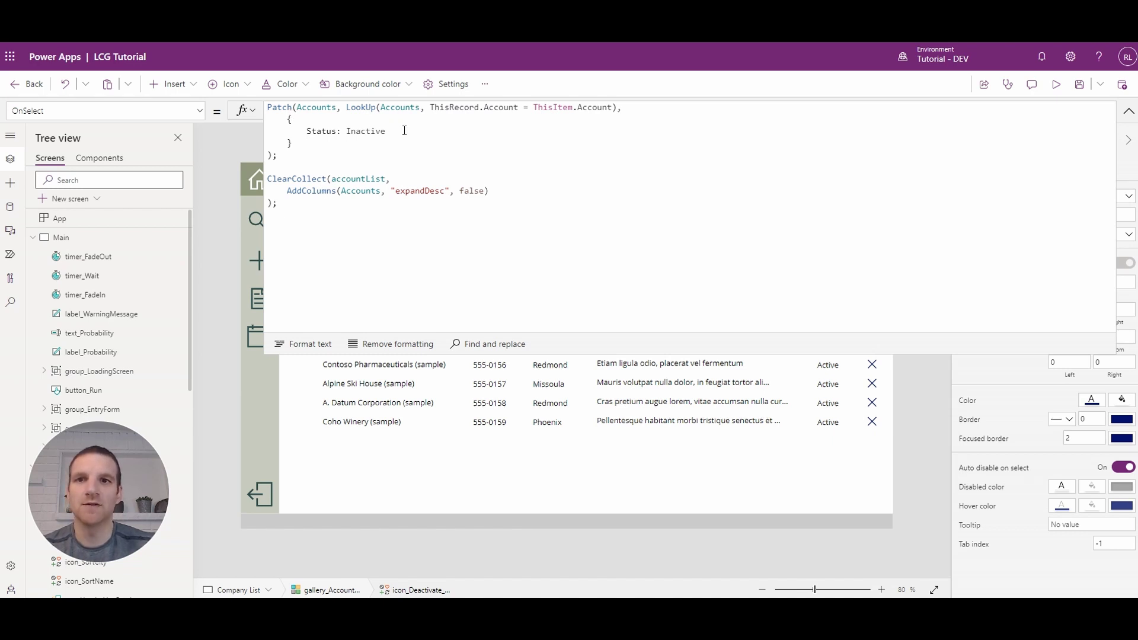
pyautogui.click(268, 108)
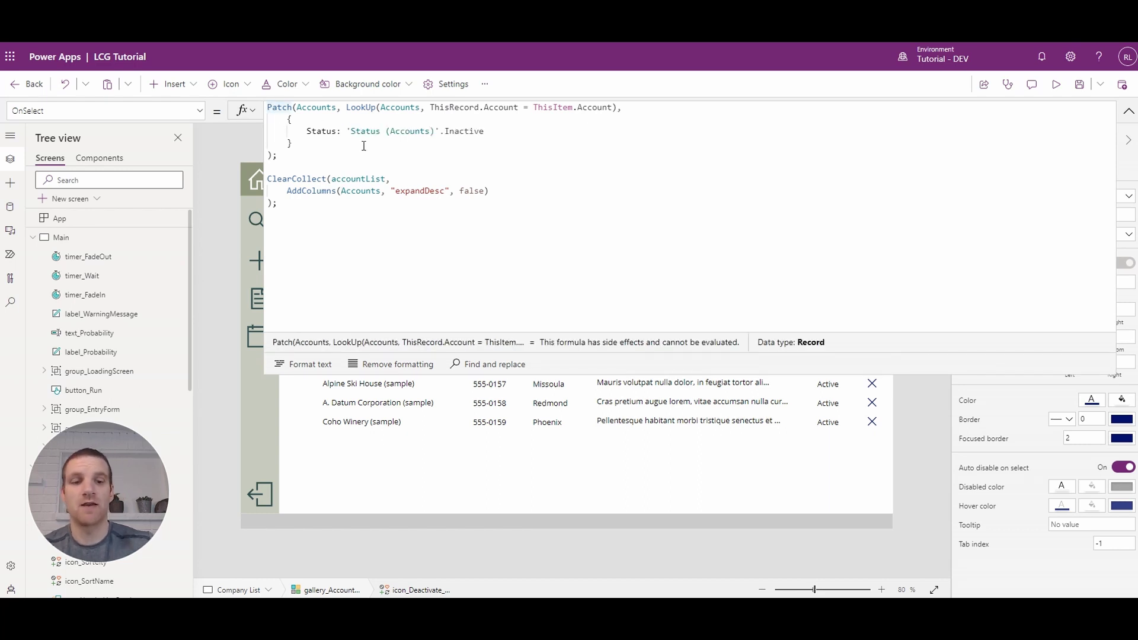
pyautogui.press('Return')
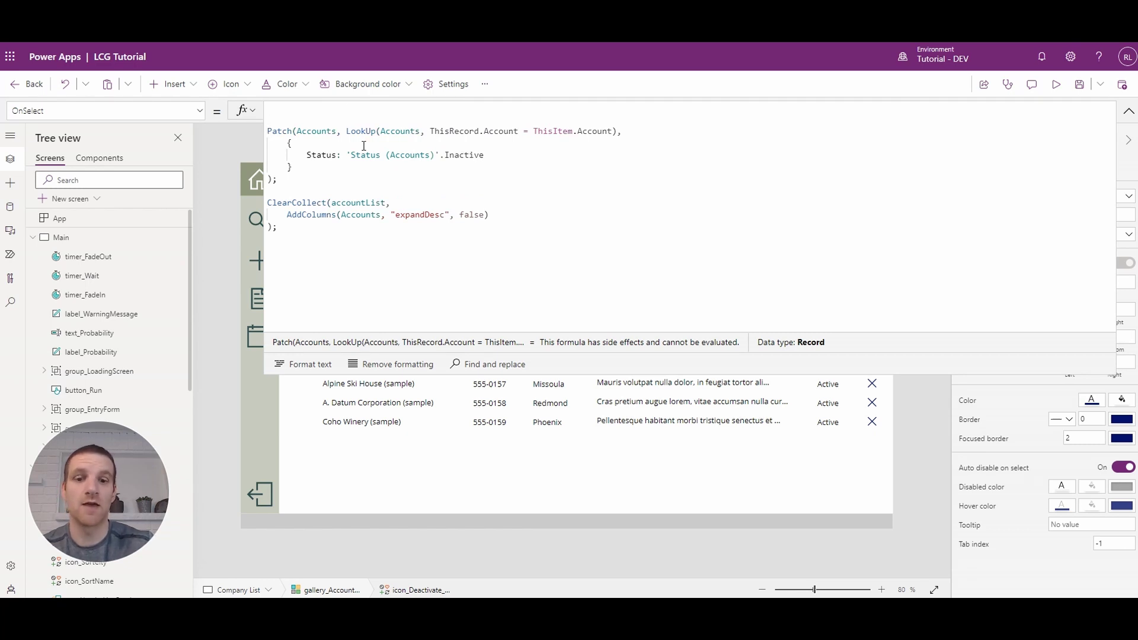
pyautogui.write('If(')
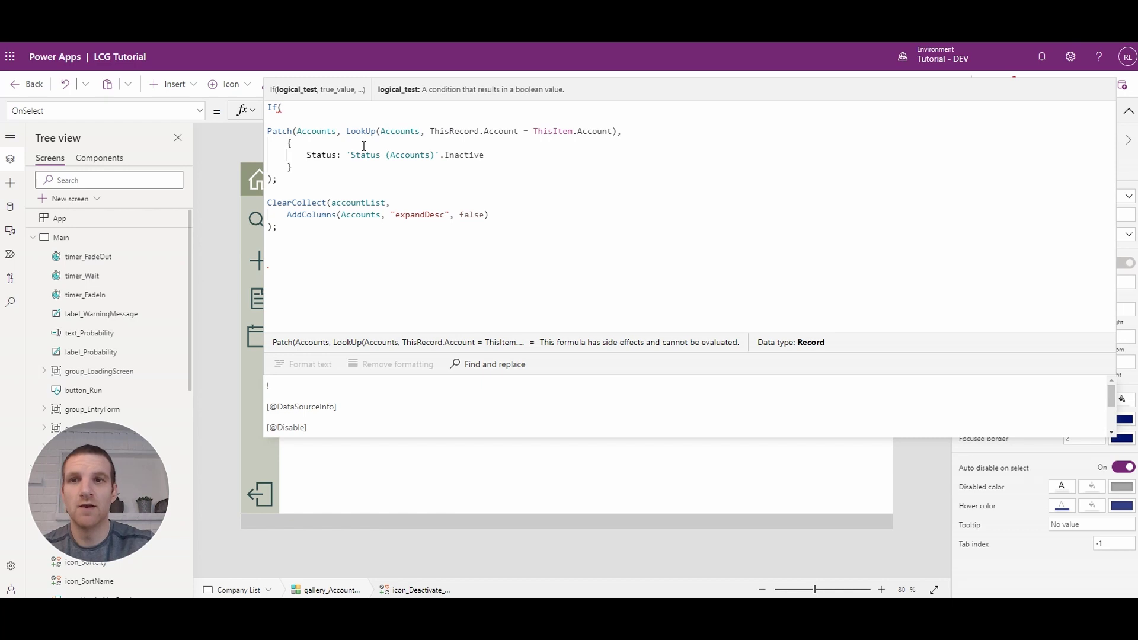
pyautogui.write('CountRows(')
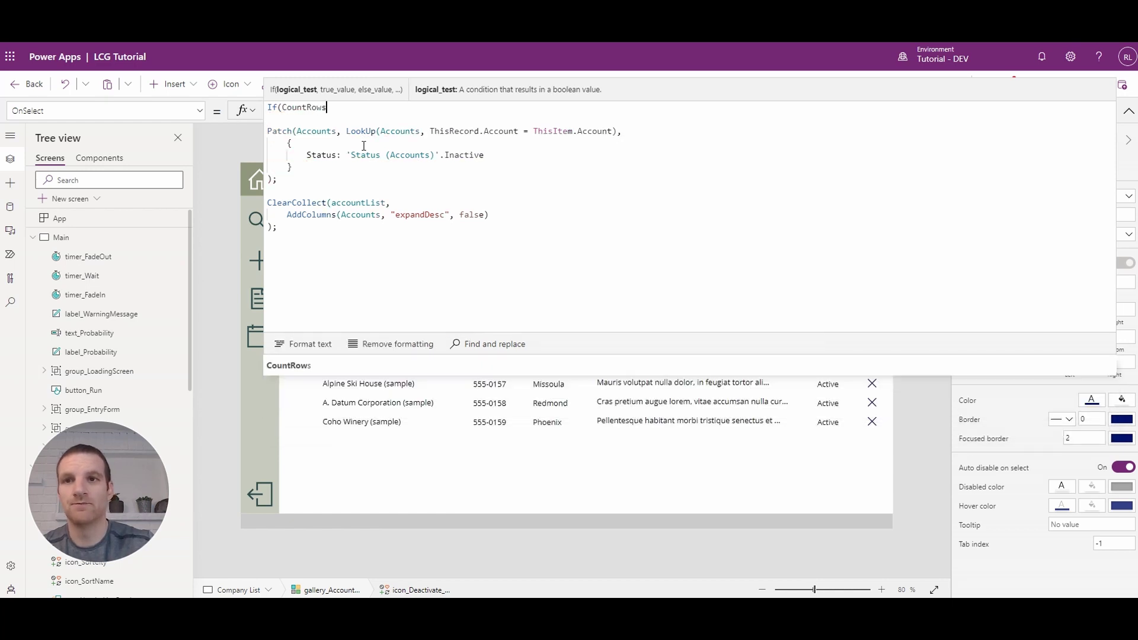
pyautogui.write('Filter(')
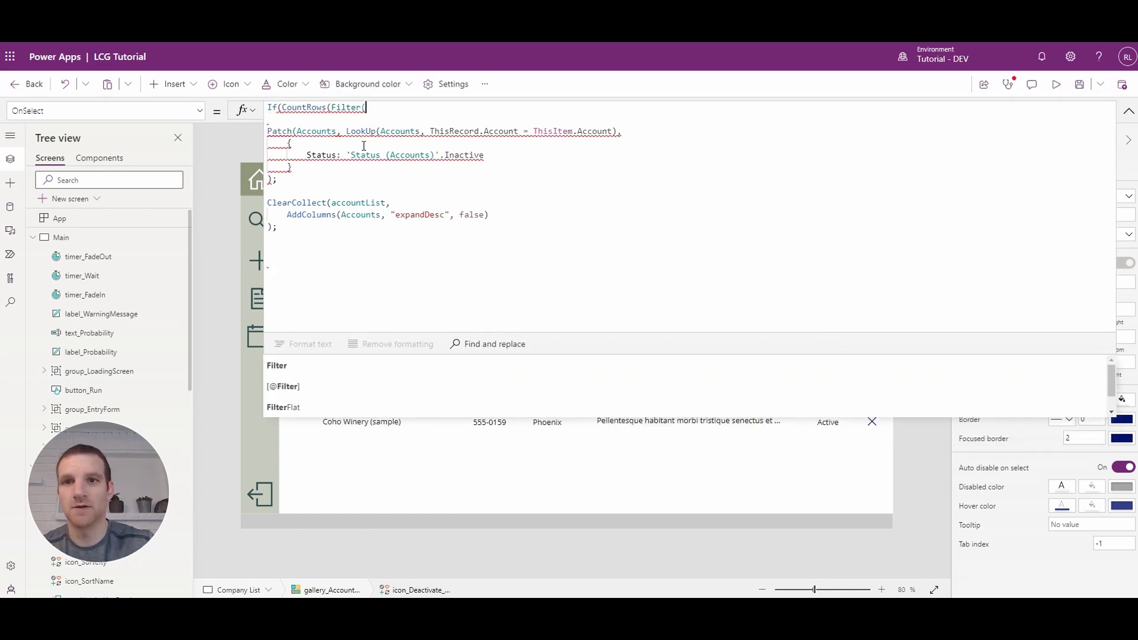
pyautogui.write('Contacts, AsType(Comp')
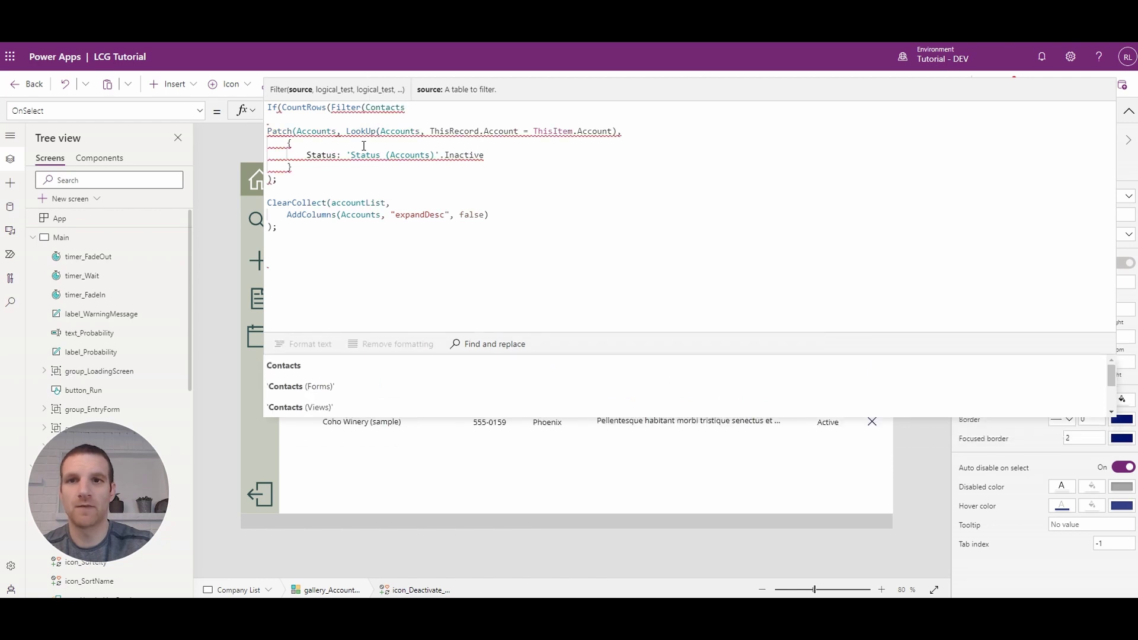
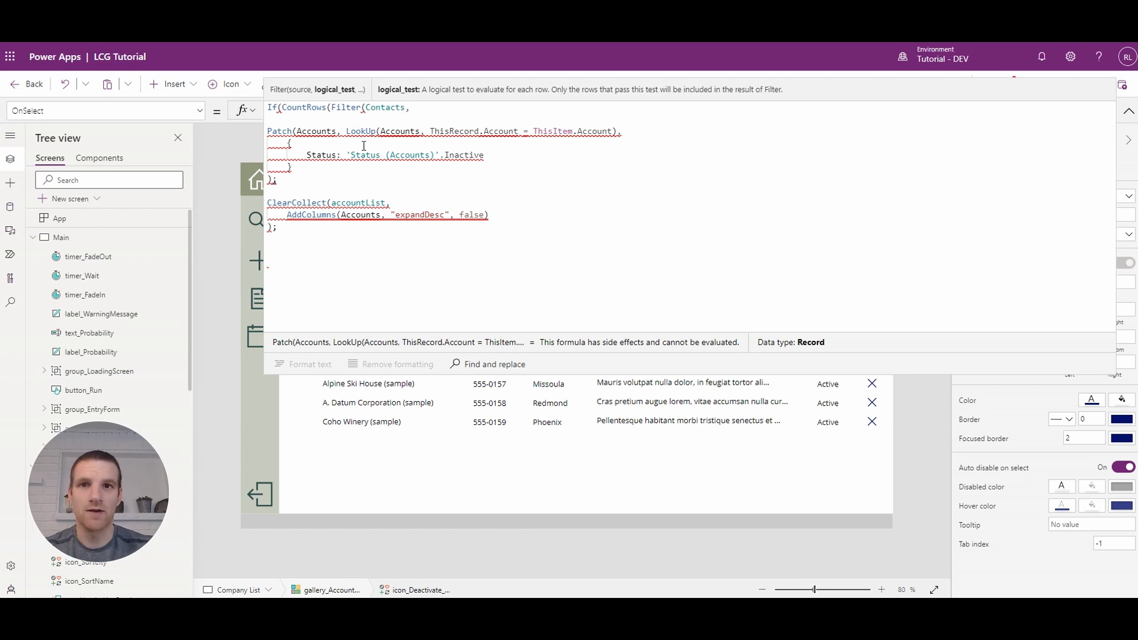
pyautogui.write(' AsType(')
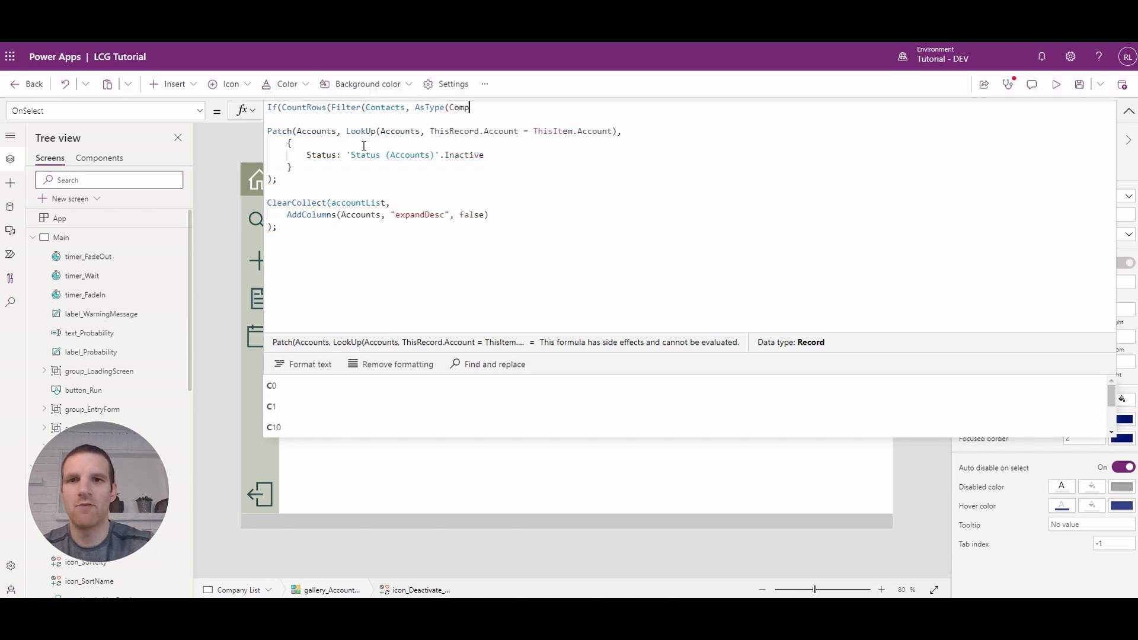
pyautogui.write('Comp')
pyautogui.press('Down')
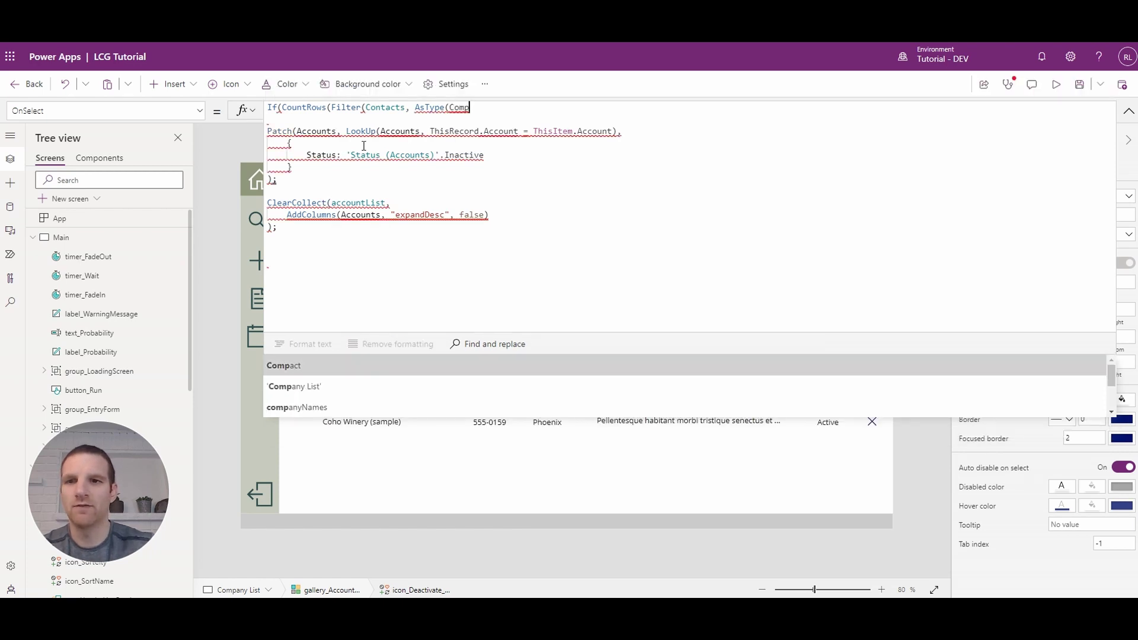
pyautogui.press('Down')
pyautogui.press('Down')
pyautogui.press('Down')
pyautogui.press('Down')
pyautogui.press('Down')
pyautogui.press('Down')
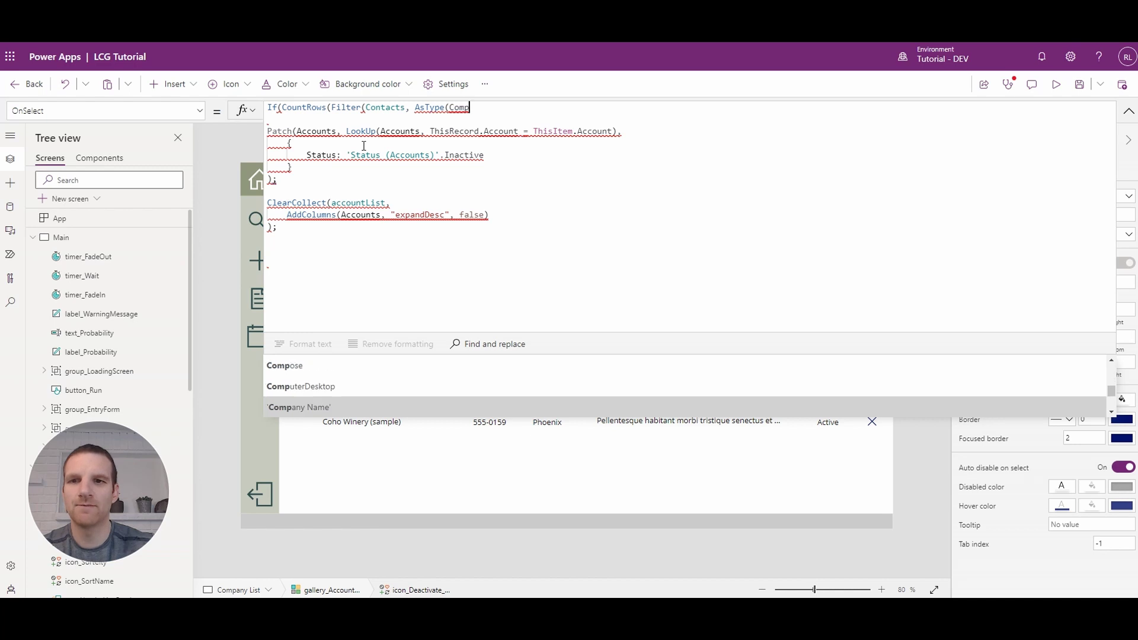
pyautogui.press('Down')
pyautogui.press('Tab')
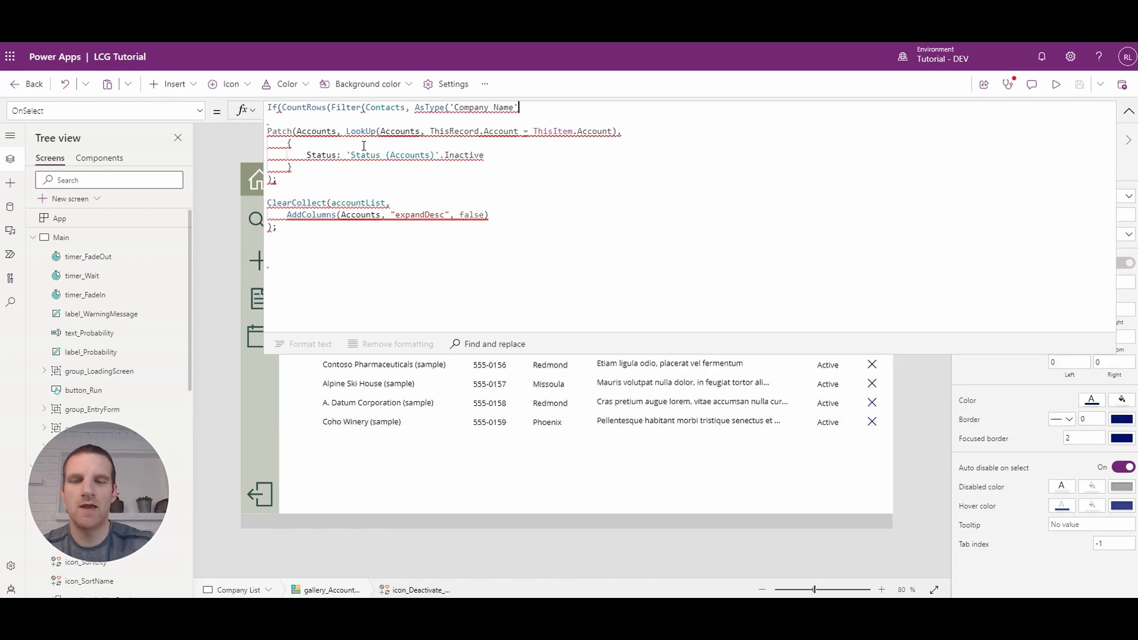
pyautogui.write(', [')
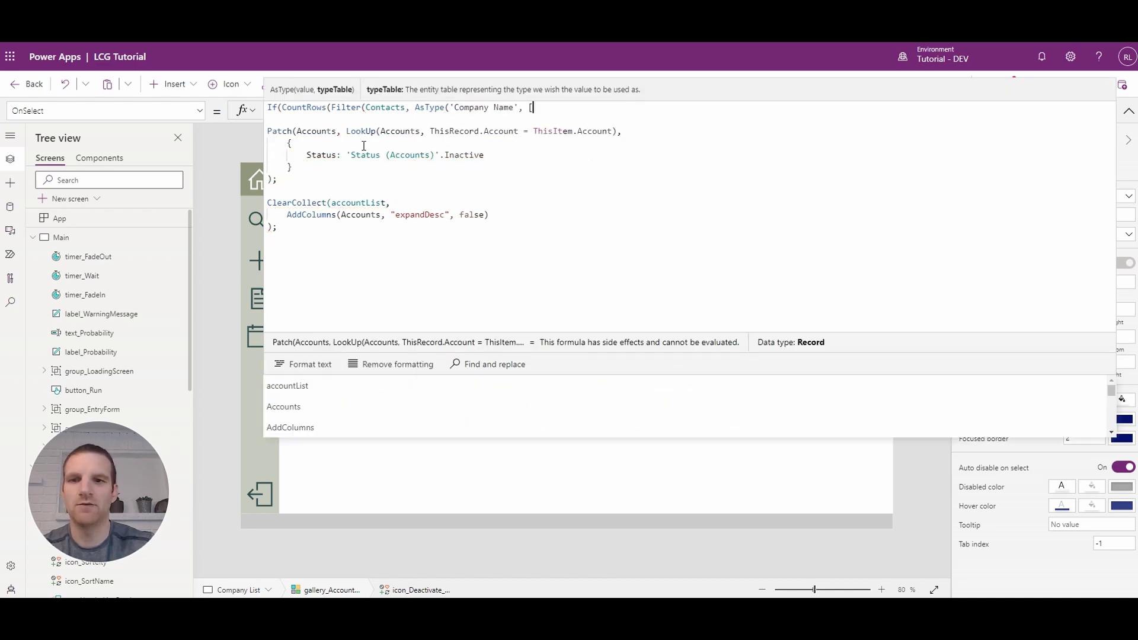
pyautogui.write('@Acco')
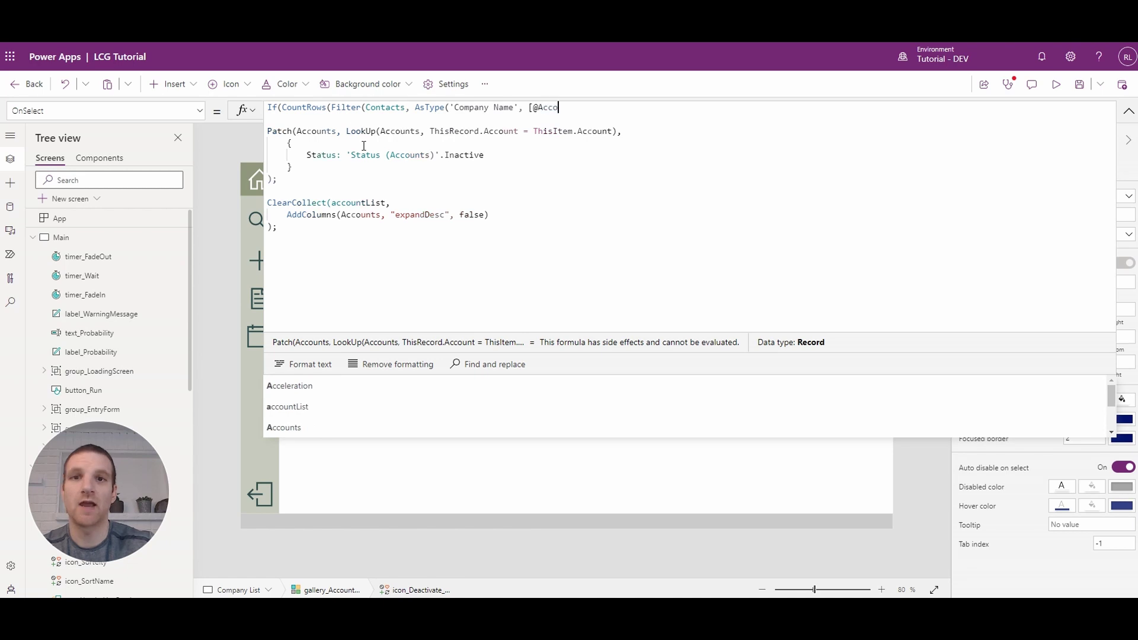
pyautogui.write('unts')
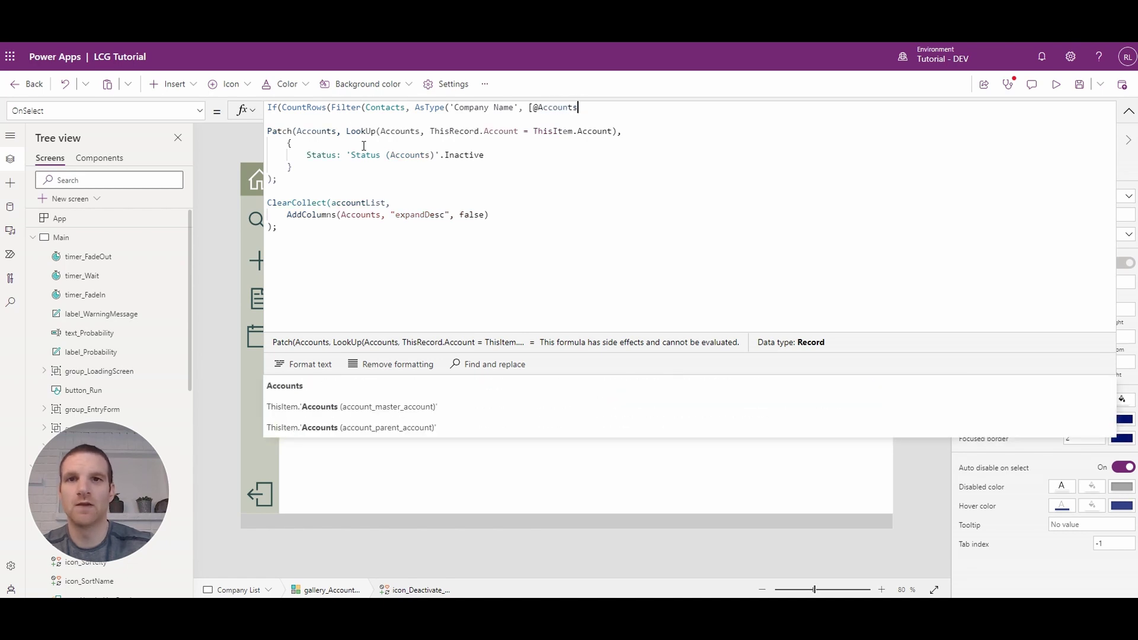
pyautogui.write('])')
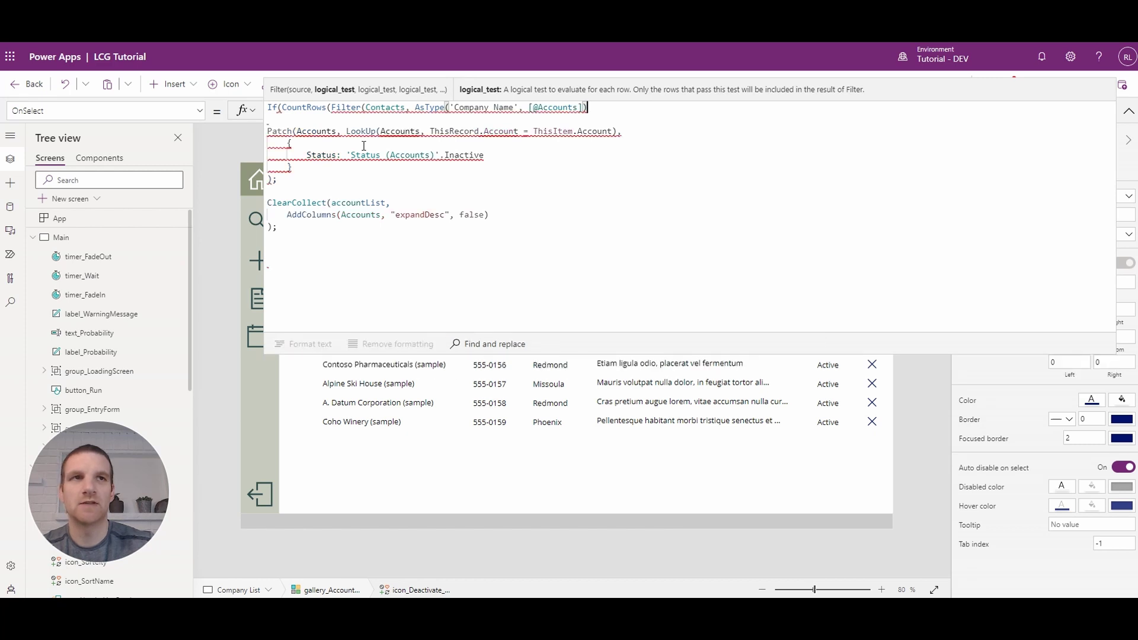
pyautogui.write(',')
pyautogui.press('BackSpace')
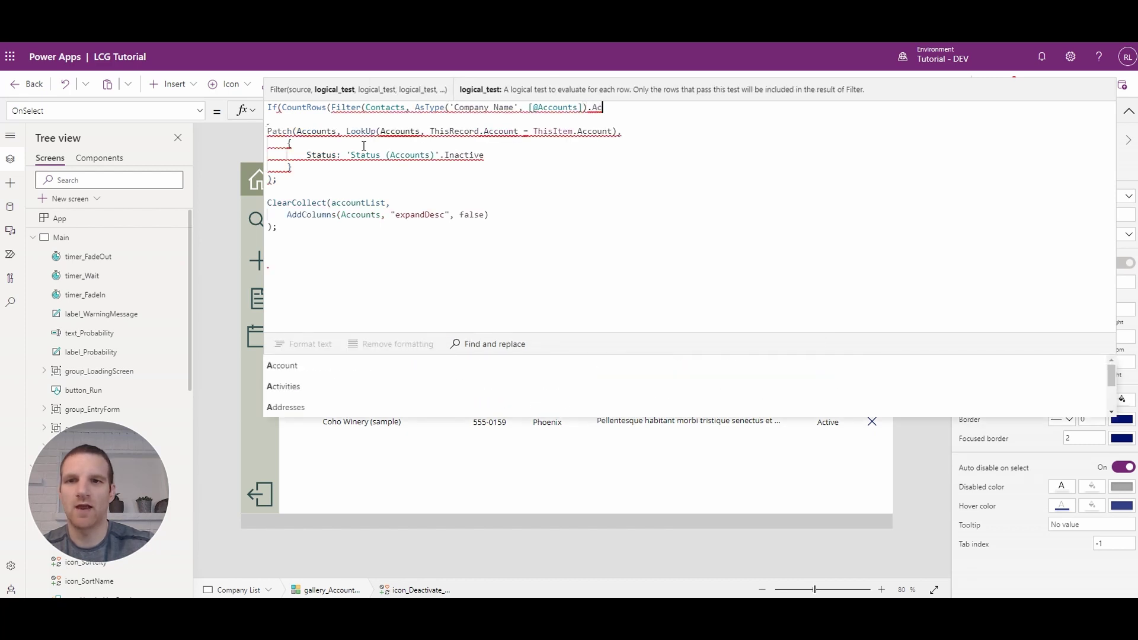
pyautogui.write('.Account')
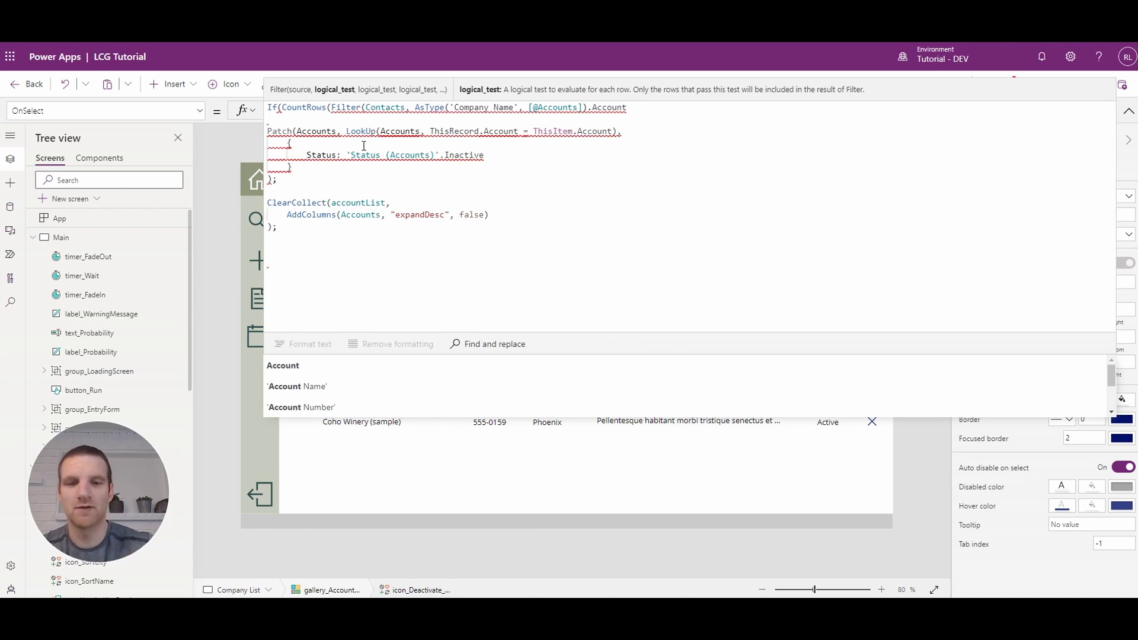
pyautogui.write(' =')
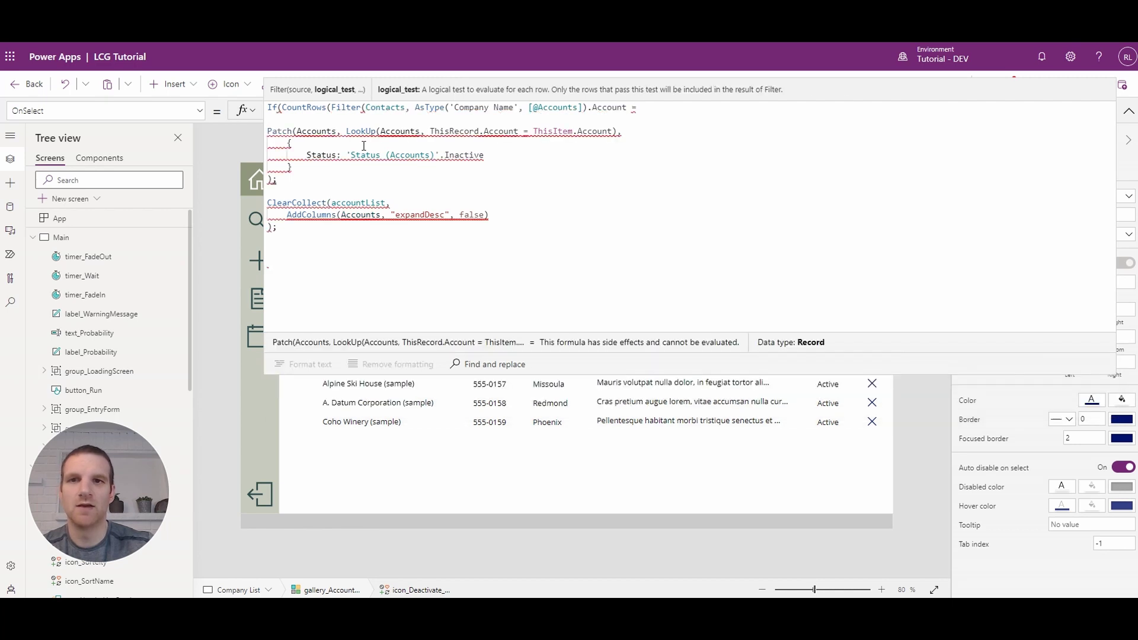
pyautogui.write(' This')
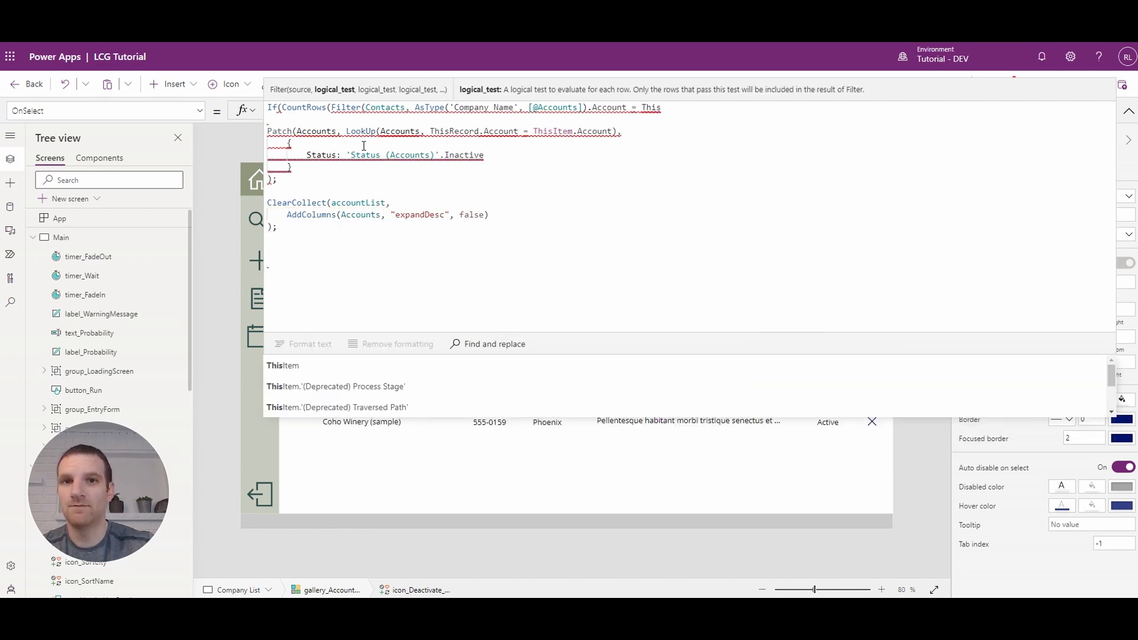
pyautogui.write('Item')
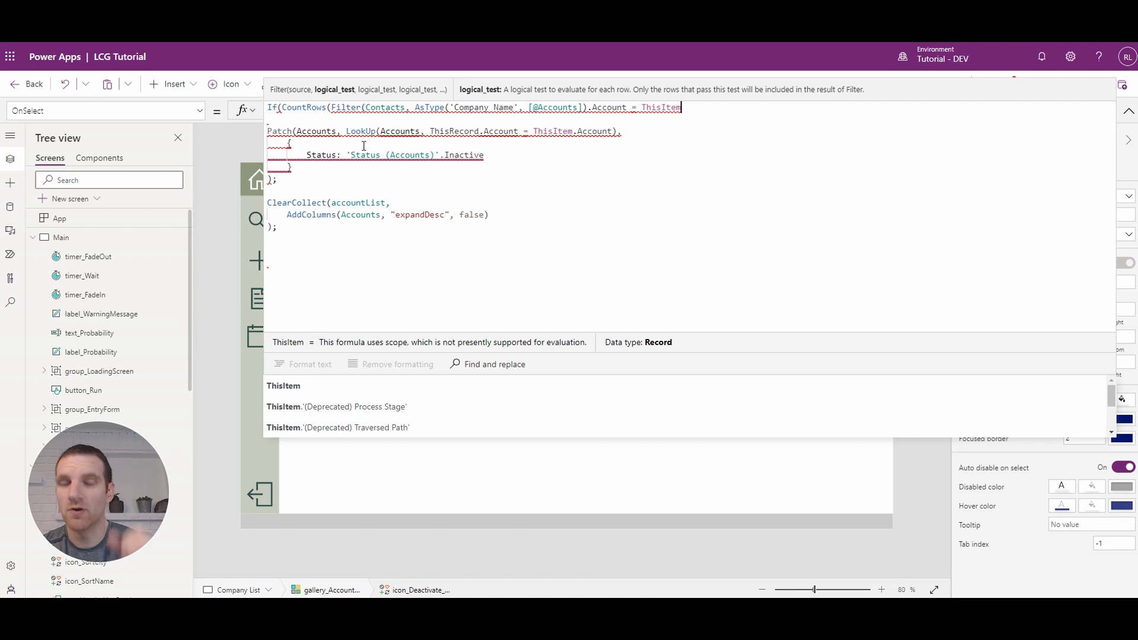
pyautogui.write('.A')
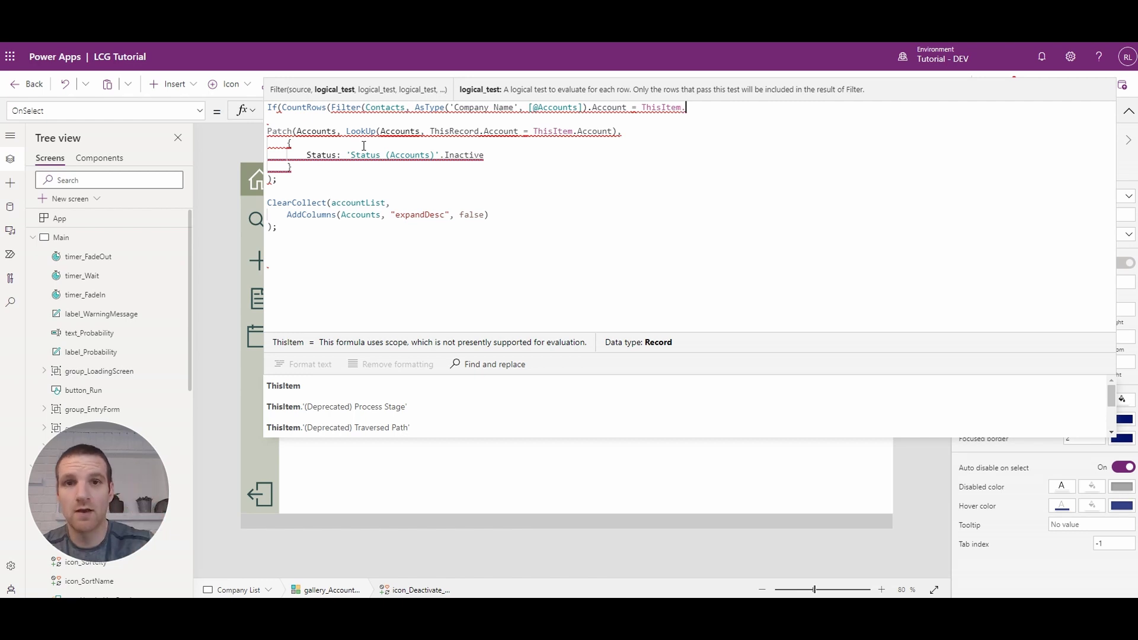
pyautogui.write('ccount')
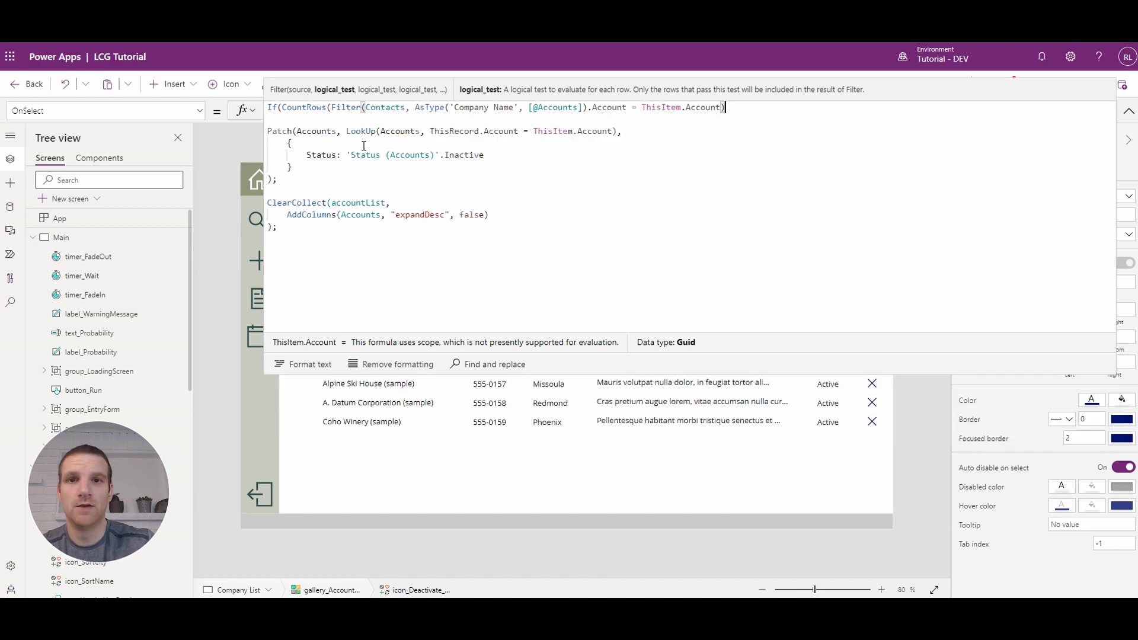
pyautogui.write('))')
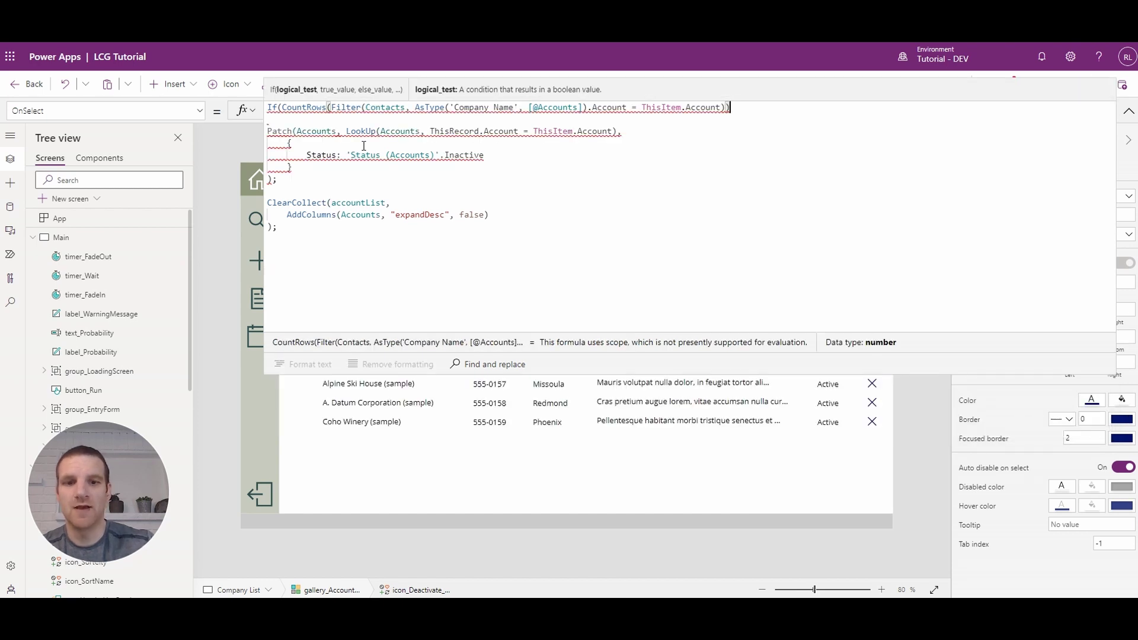
pyautogui.write(' > 0')
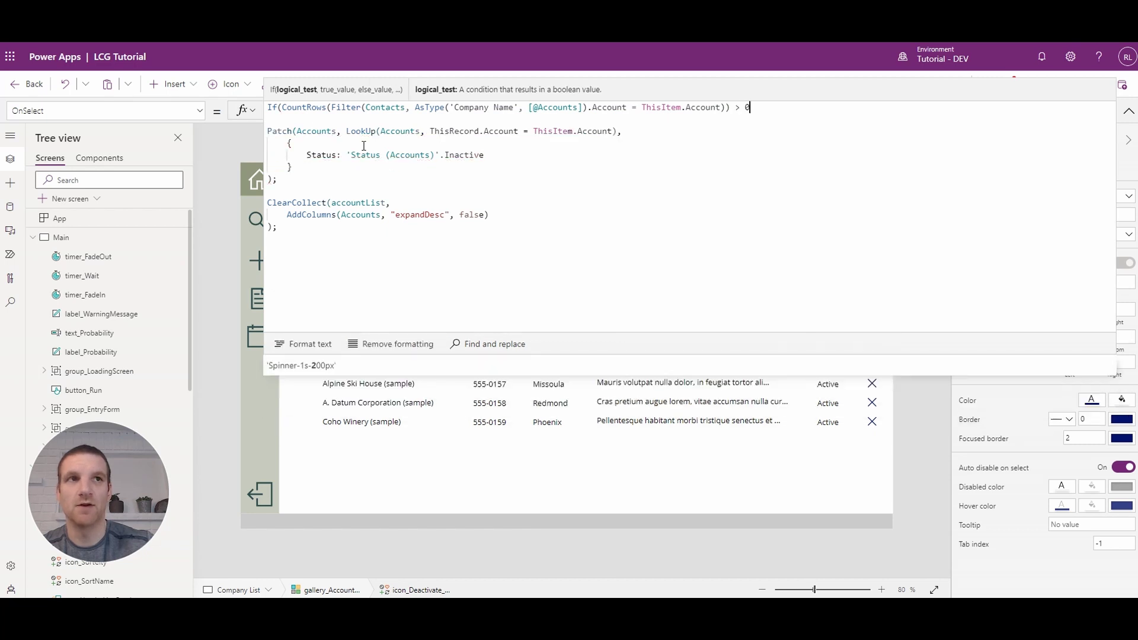
pyautogui.write(',')
# Add '> 0,' to the condition and begin the UpdateContext({displayPopup: true}) true branch
pyautogui.press('Return')
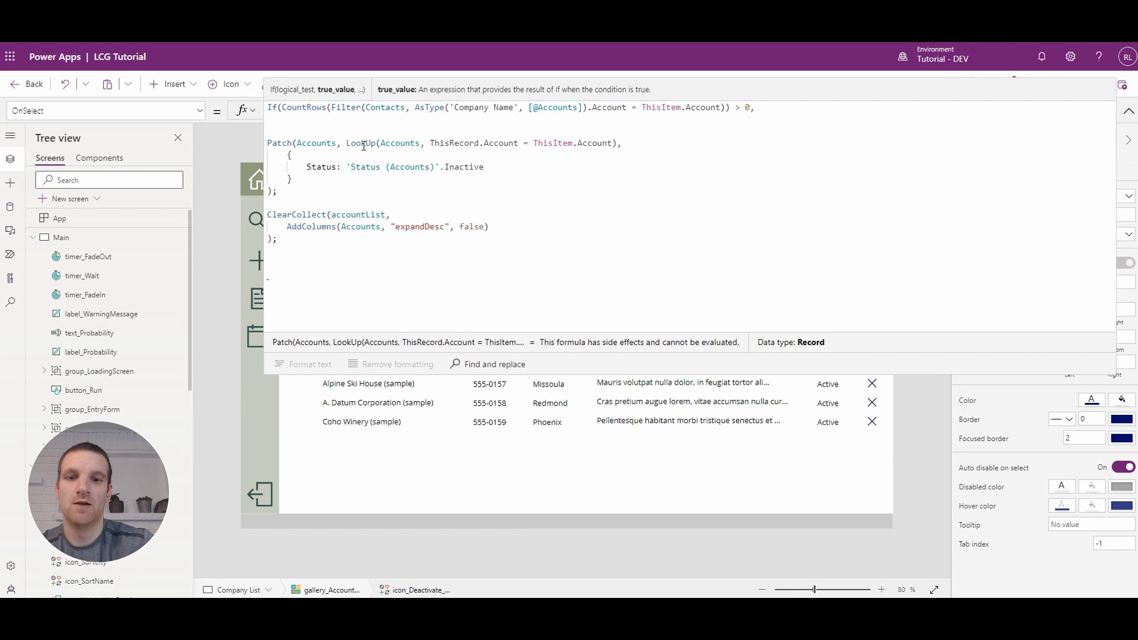
pyautogui.write('UpdateCo')
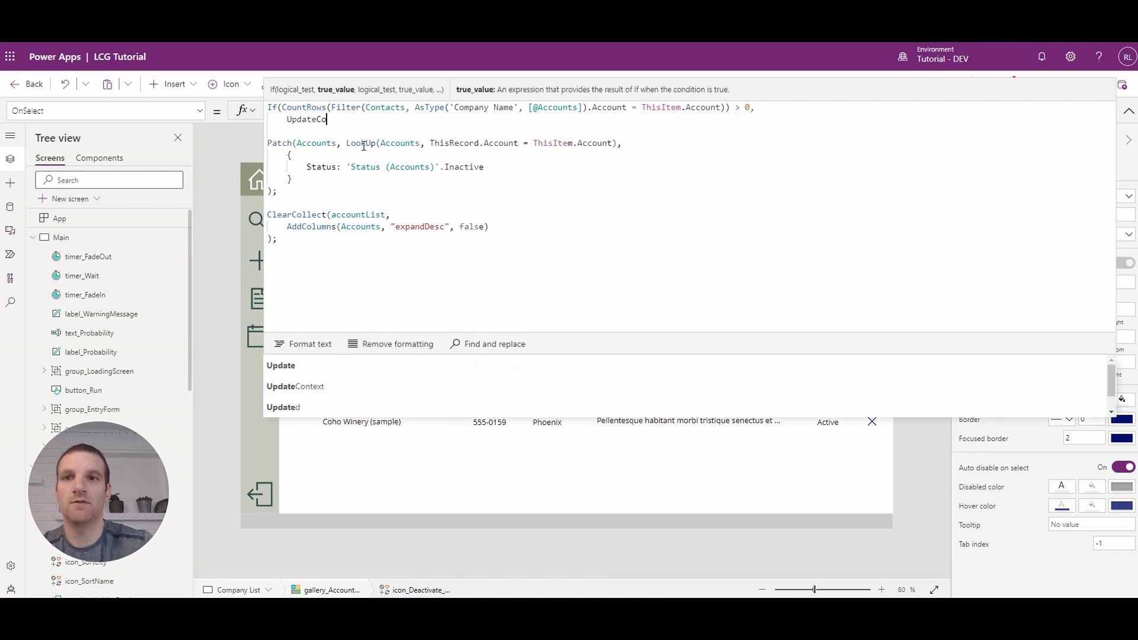
pyautogui.write('ntext({')
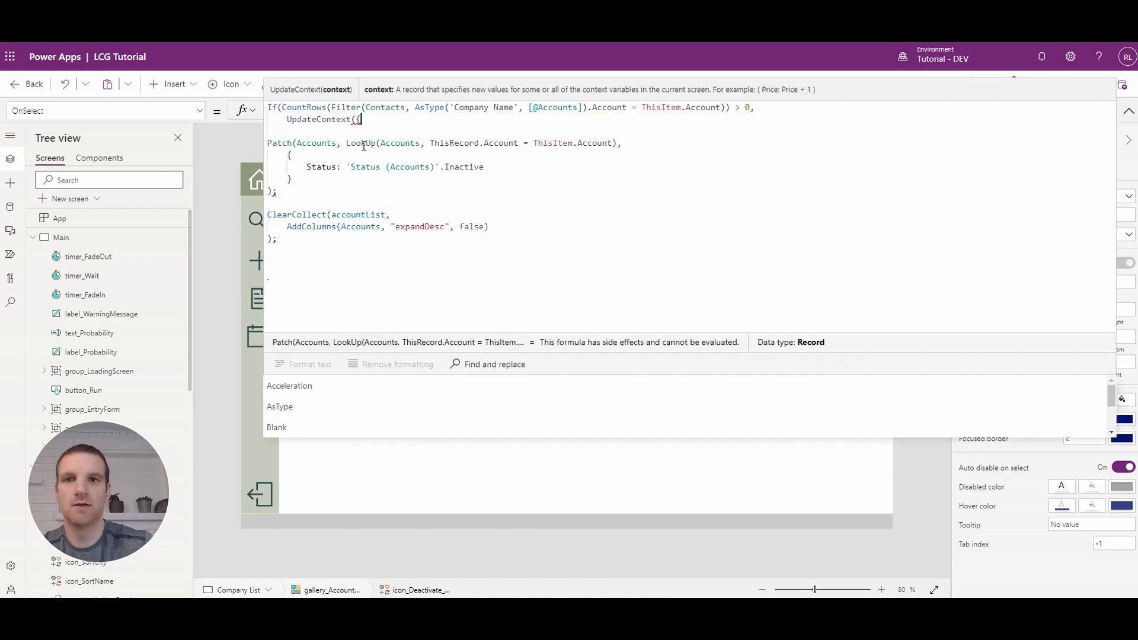
pyautogui.write('display')
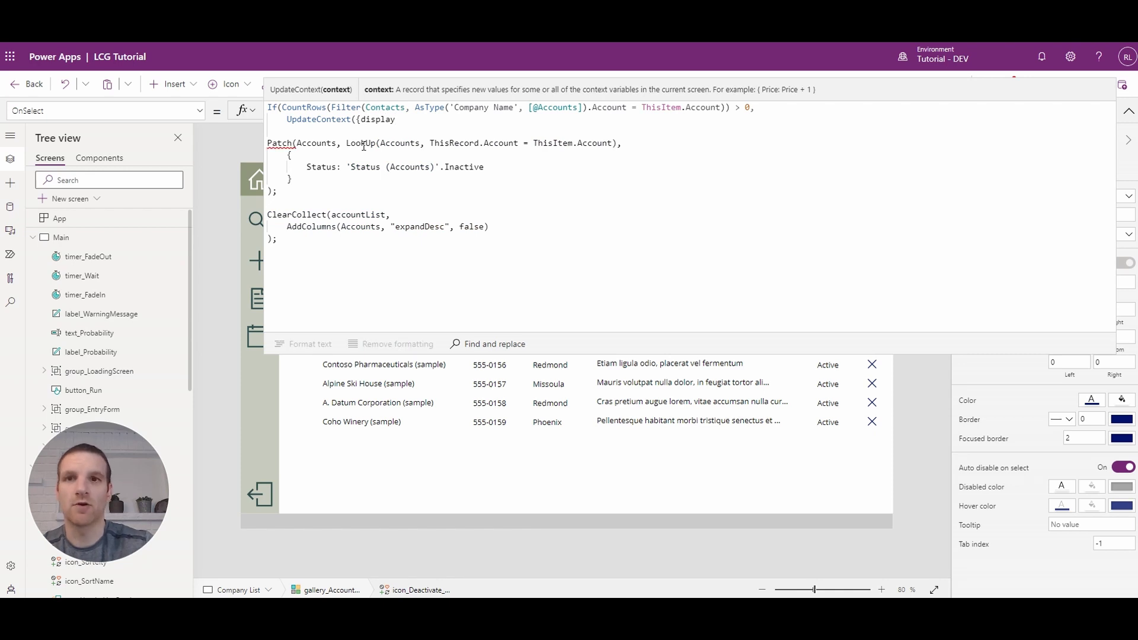
pyautogui.write('Popup')
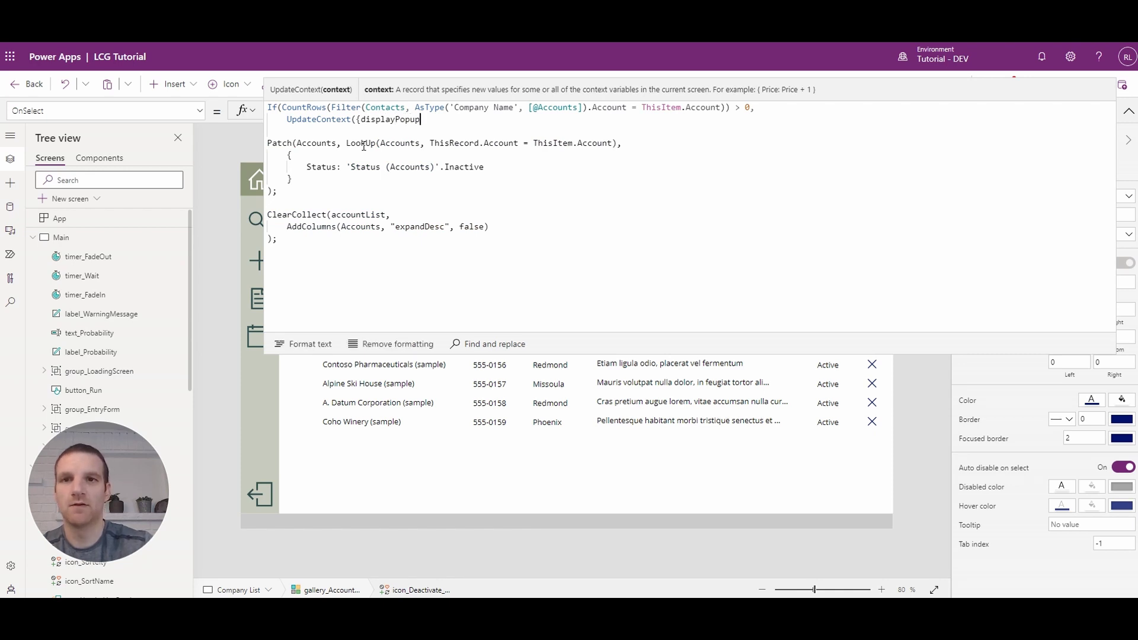
pyautogui.write(': true')
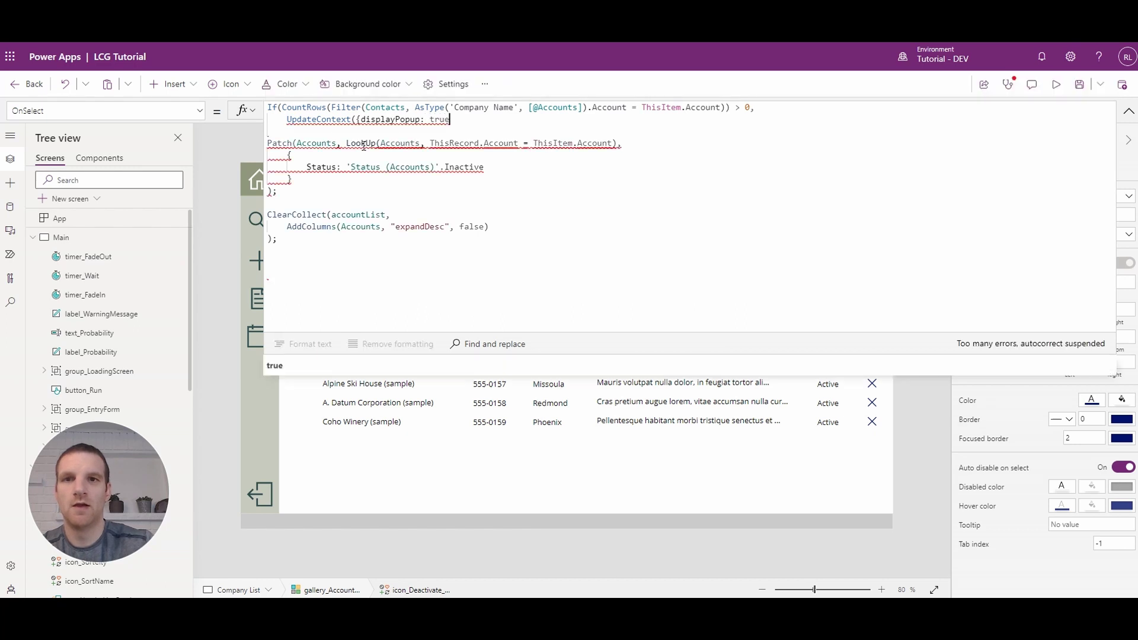
pyautogui.write('})')
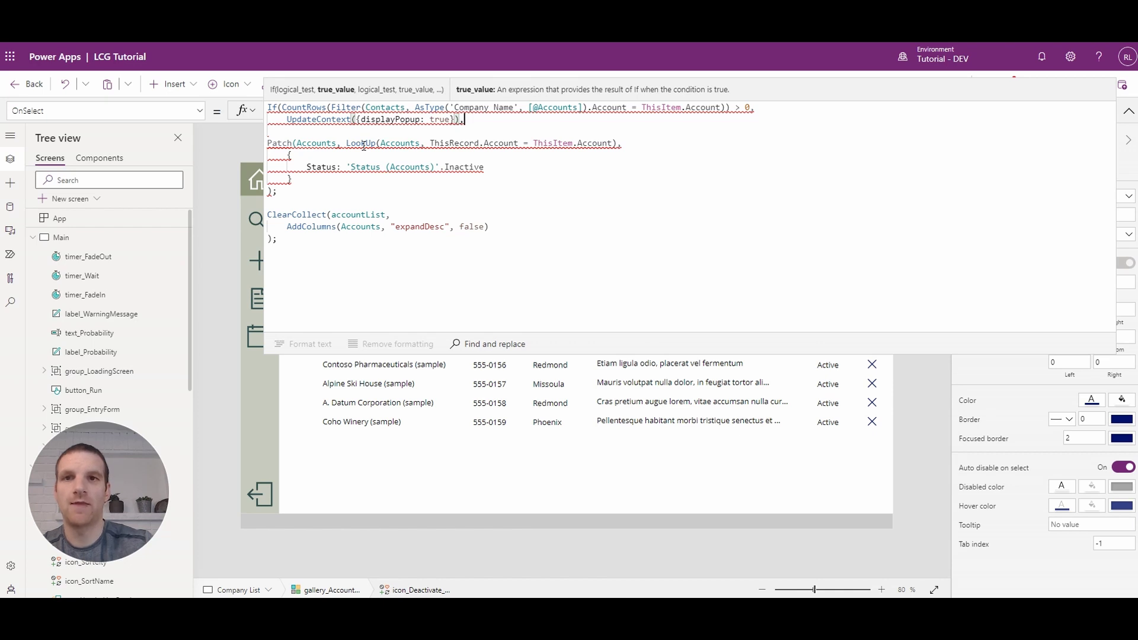
pyautogui.write(',')
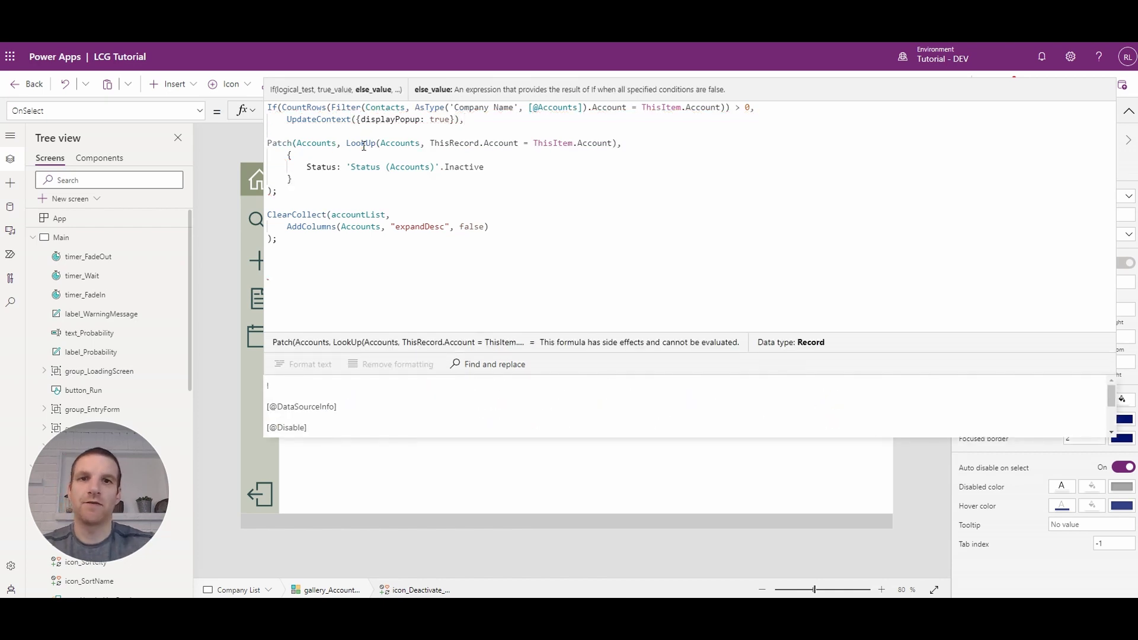
# Indent the Patch block and close the If so Patch becomes the else branch
pyautogui.moveTo(283, 191); pyautogui.dragTo(255, 145)
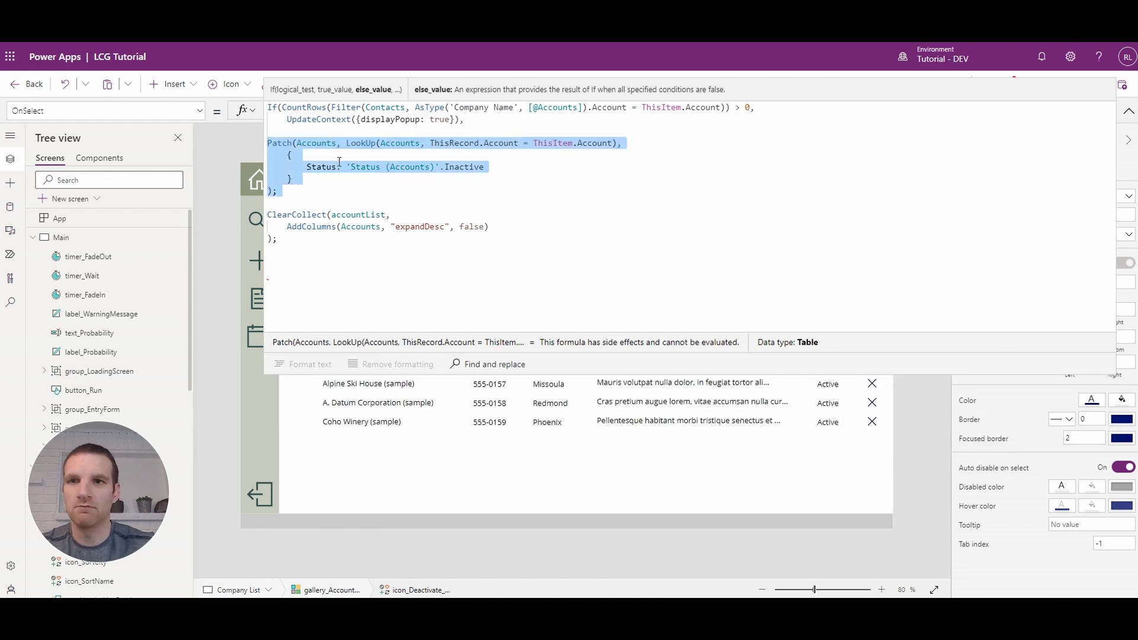
pyautogui.press('Tab')
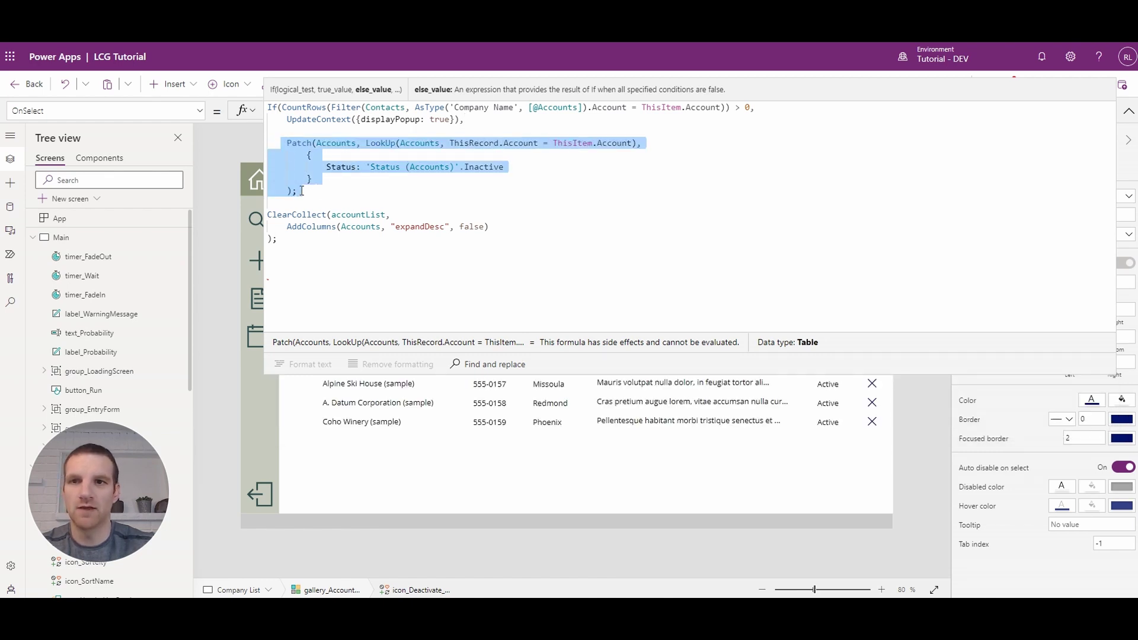
pyautogui.click(300, 192)
pyautogui.press('Return')
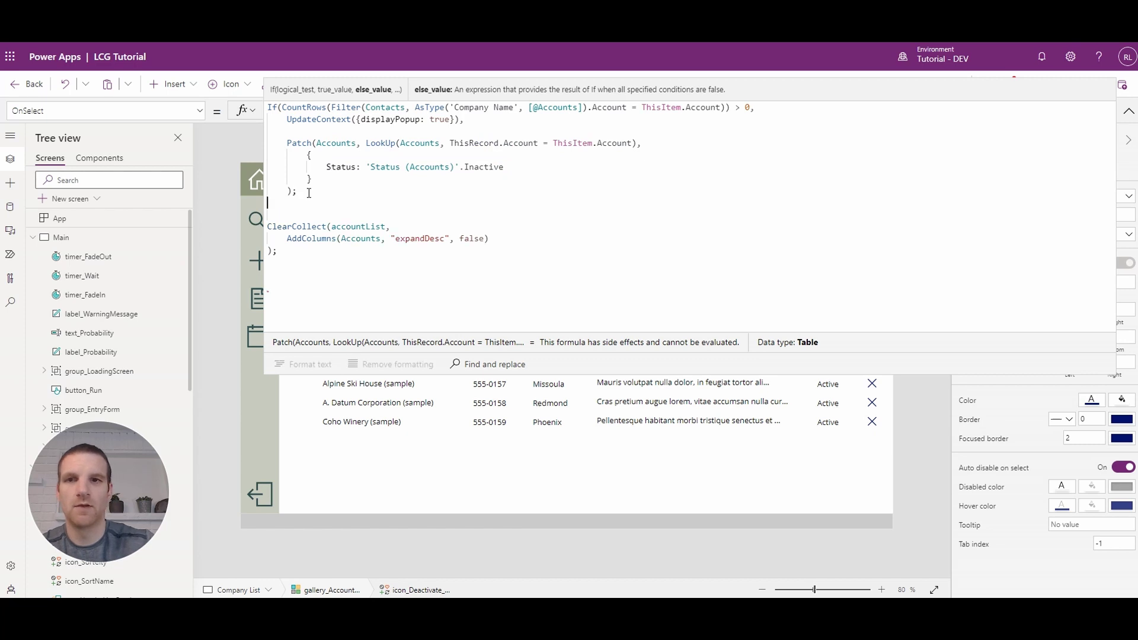
pyautogui.write(')')
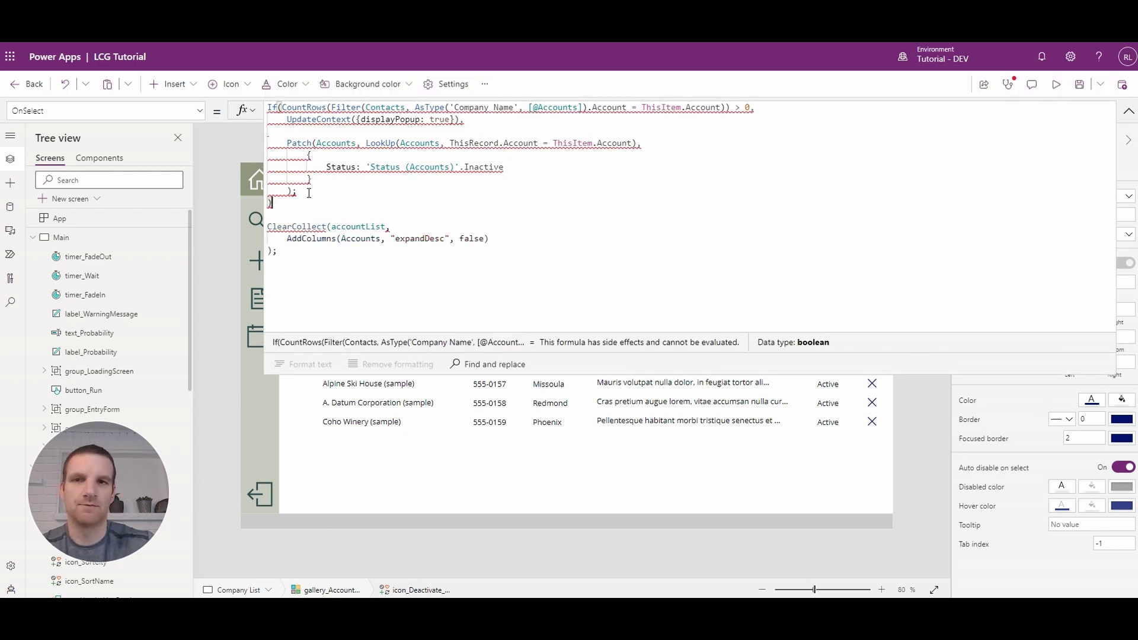
pyautogui.write(';')
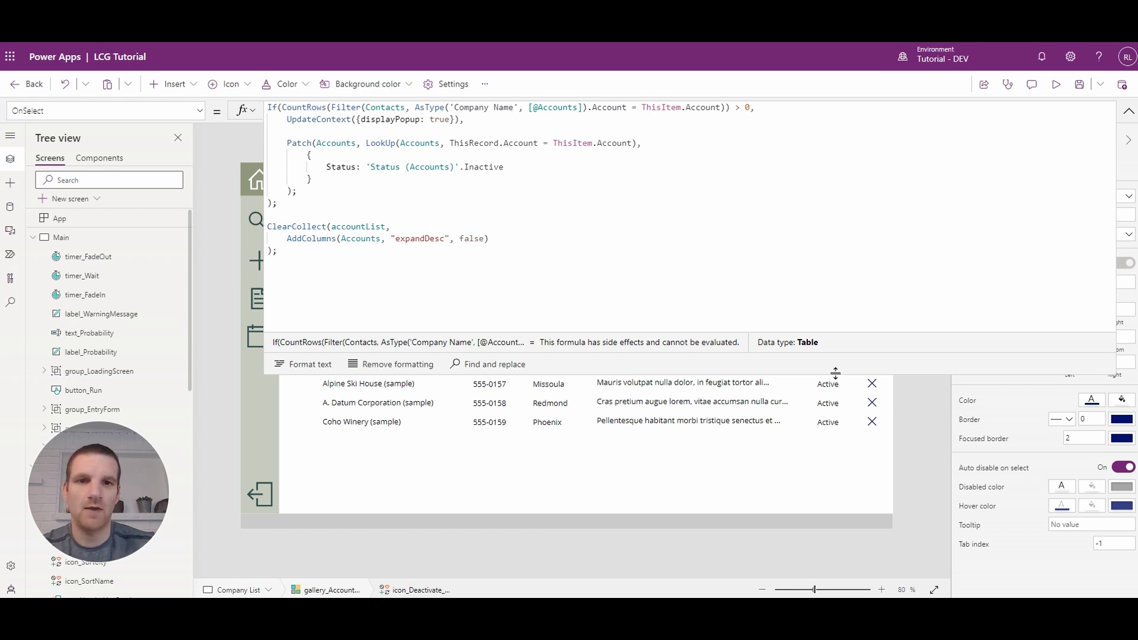
pyautogui.moveTo(834, 374); pyautogui.dragTo(835, 115)
pyautogui.click(920, 216)
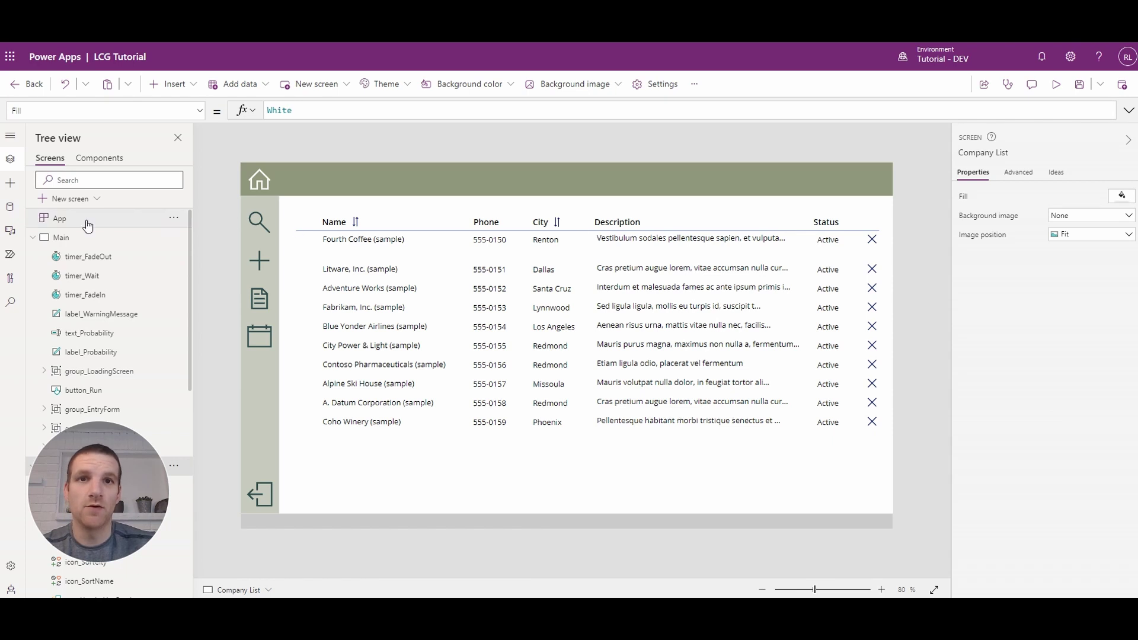
pyautogui.moveTo(89, 256)
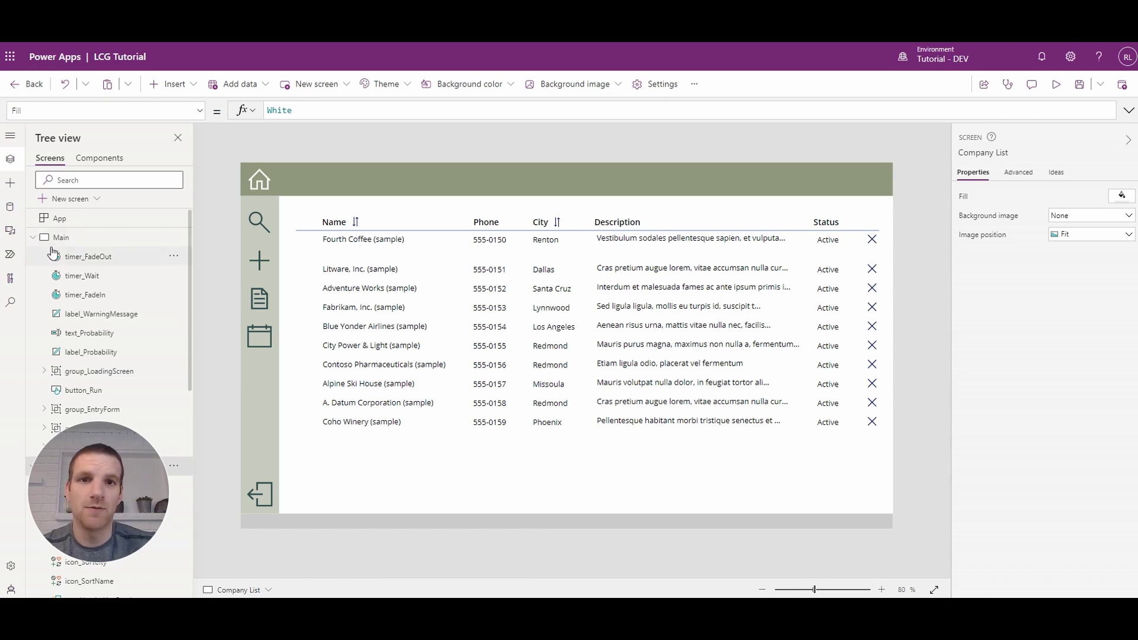
# Insert a rectangle and size it over the middle of the account list
pyautogui.click(11, 182)
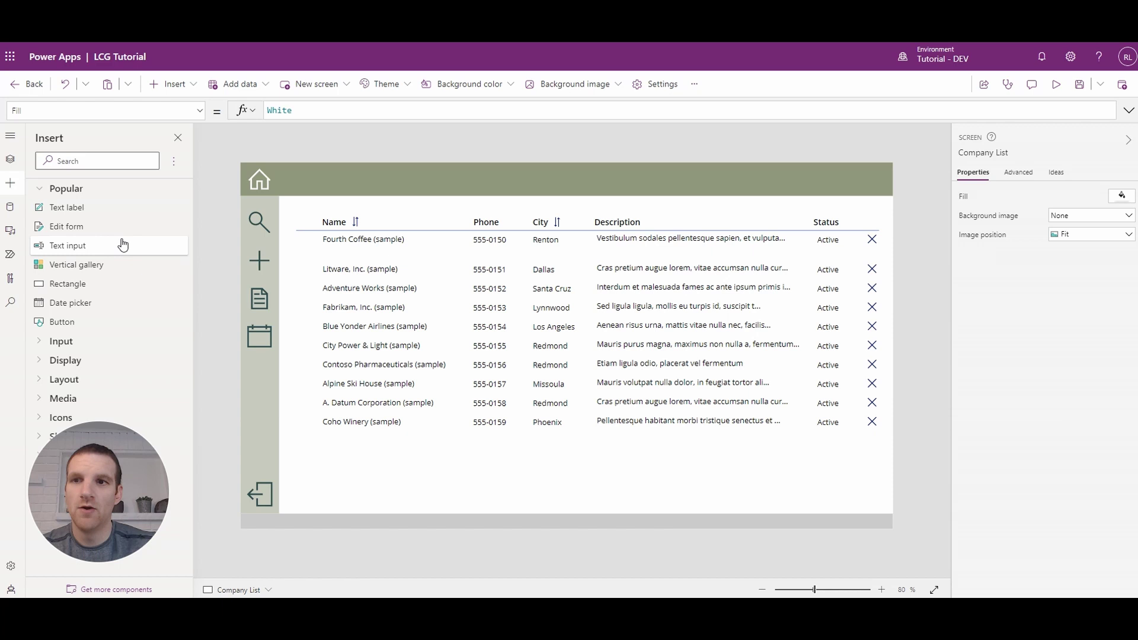
pyautogui.moveTo(68, 283)
pyautogui.mouseDown()
pyautogui.moveTo(488, 290)
pyautogui.moveTo(523, 311)
pyautogui.moveTo(505, 266)
pyautogui.moveTo(703, 405)
pyautogui.moveTo(696, 389)
pyautogui.mouseUp()
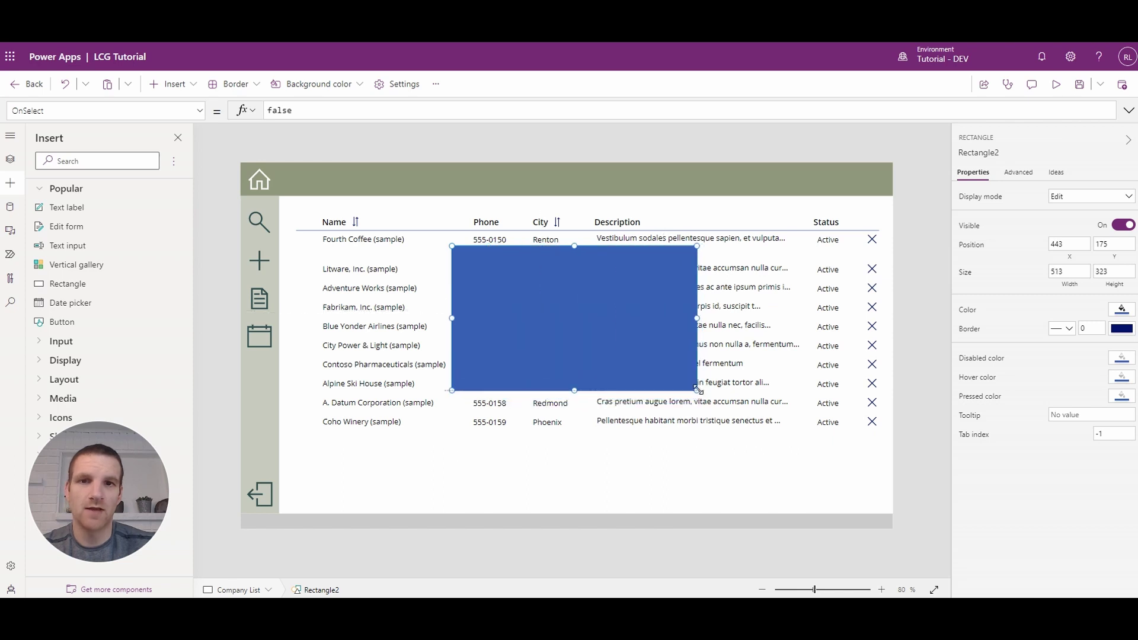
# Rename the rectangle rect_DeactivationBackdrop and fill it white
pyautogui.doubleClick(999, 153)
pyautogui.write('rect_')
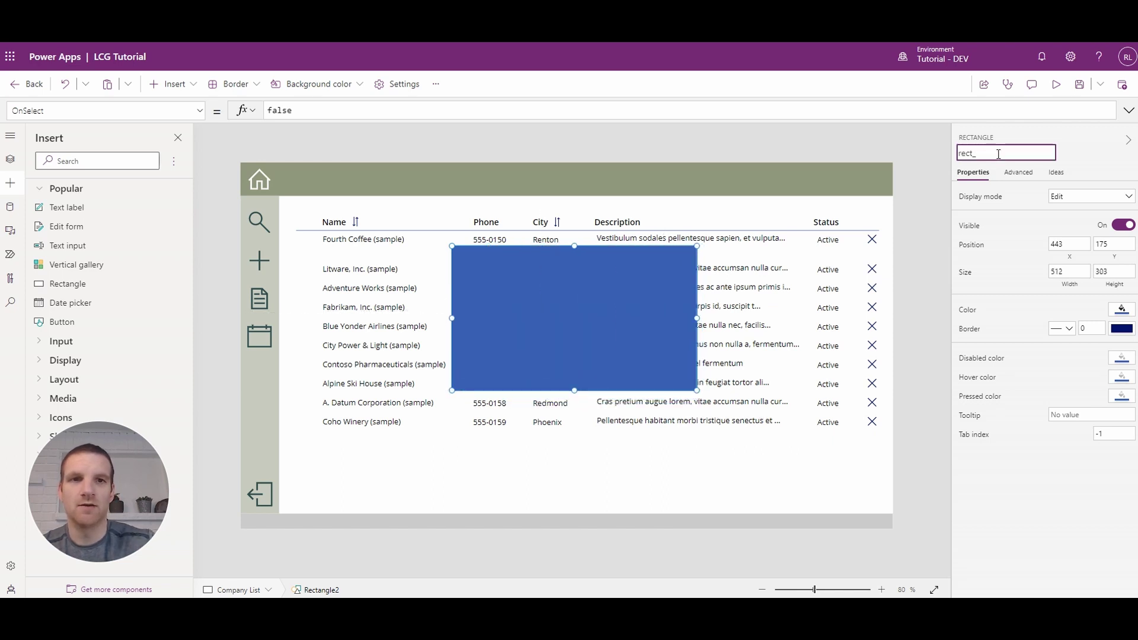
pyautogui.write('Deact')
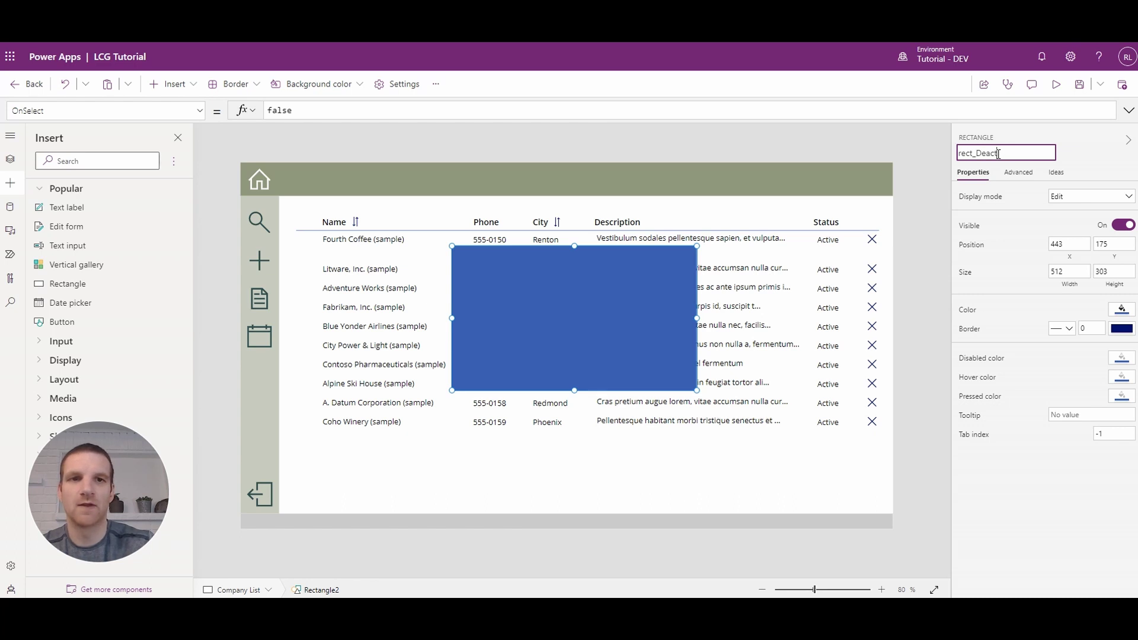
pyautogui.write('ivationBackd')
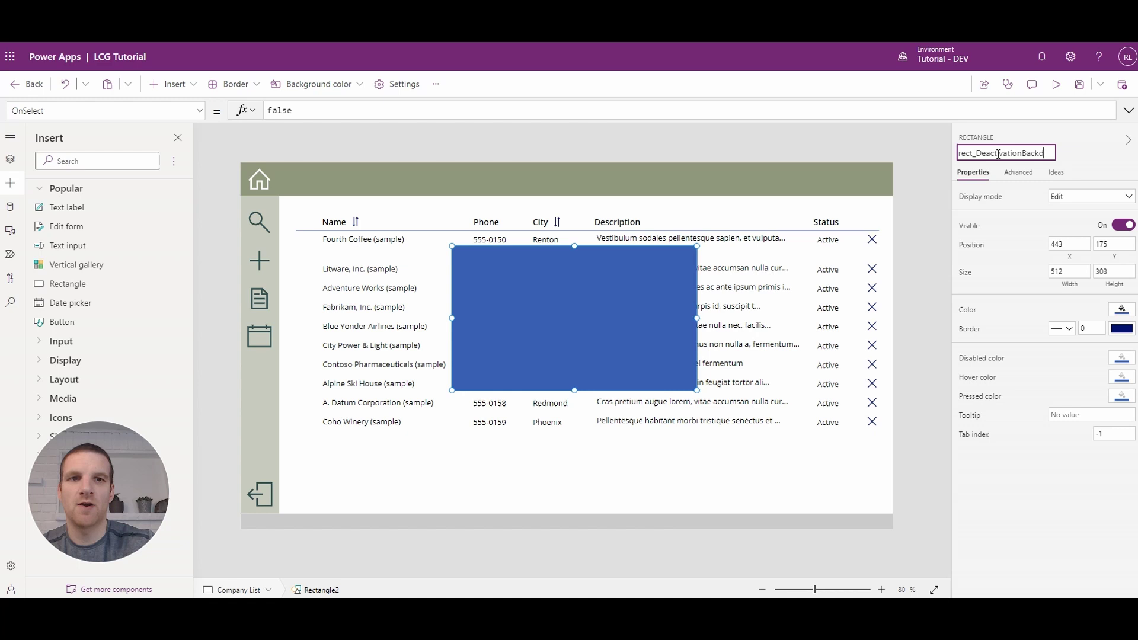
pyautogui.write('rop')
pyautogui.press('Return')
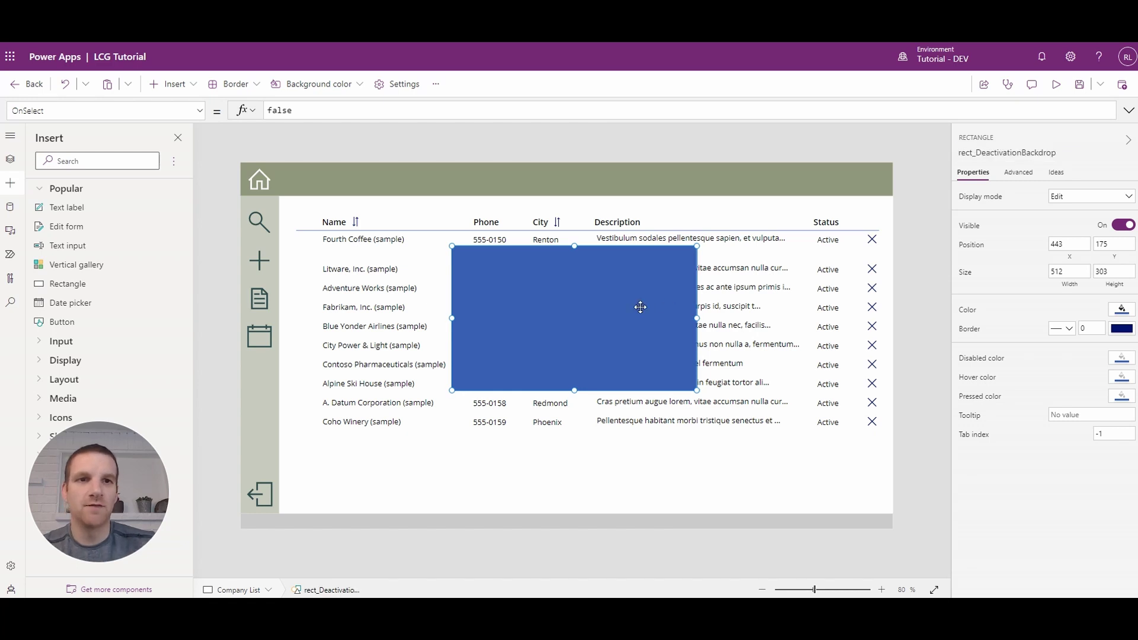
pyautogui.click(1120, 310)
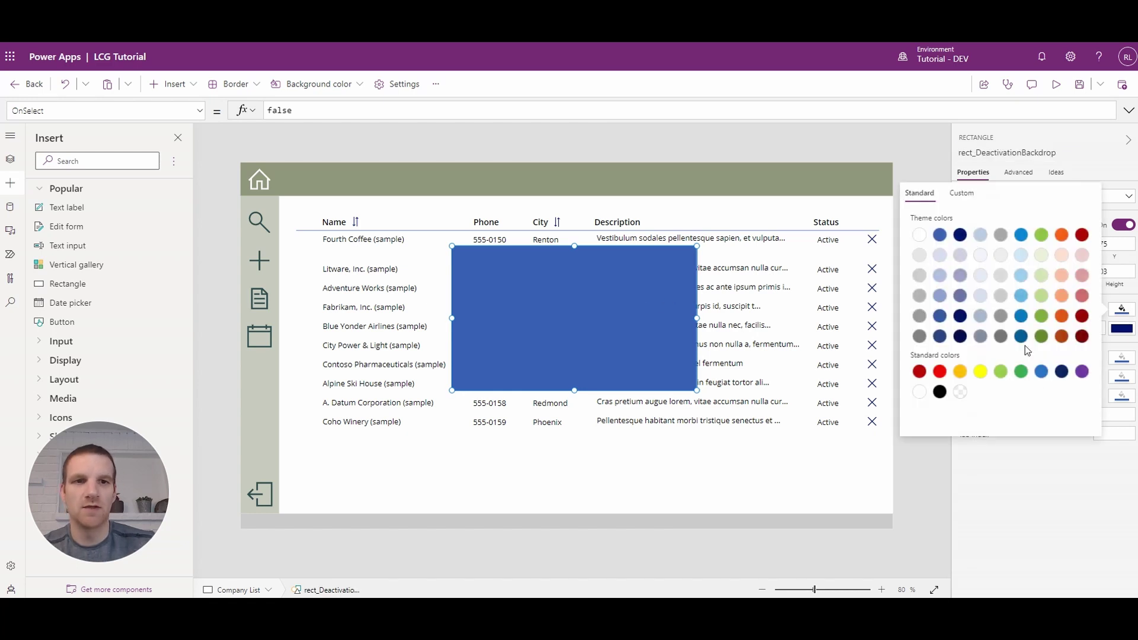
pyautogui.click(920, 235)
# Give the backdrop a grey border of thickness 2
pyautogui.click(1013, 487)
pyautogui.click(1091, 329)
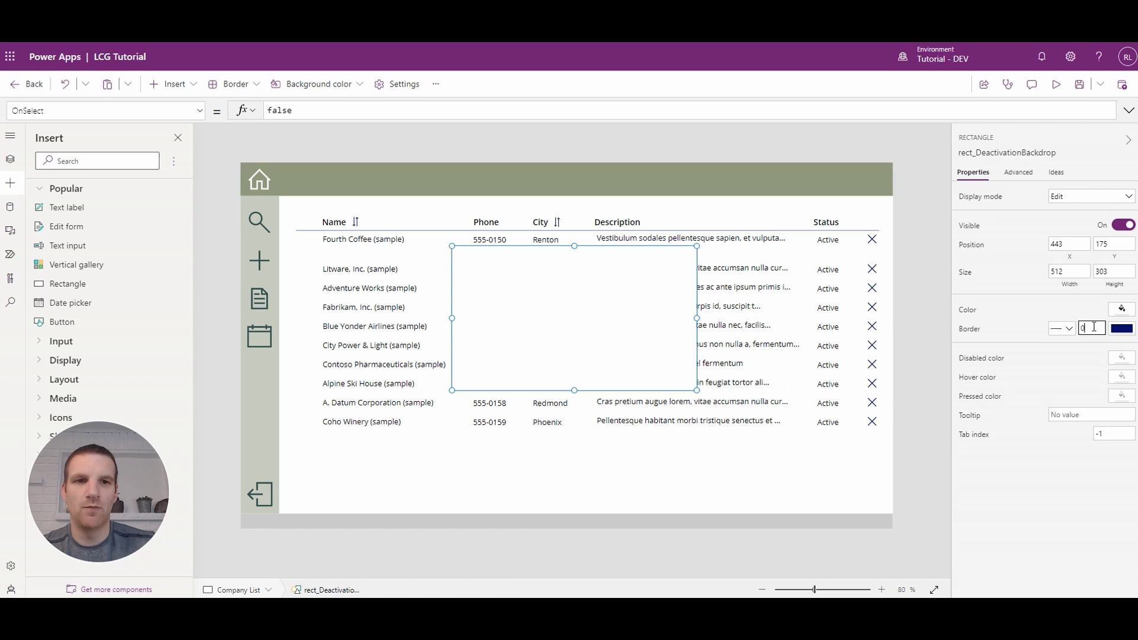
pyautogui.write('2')
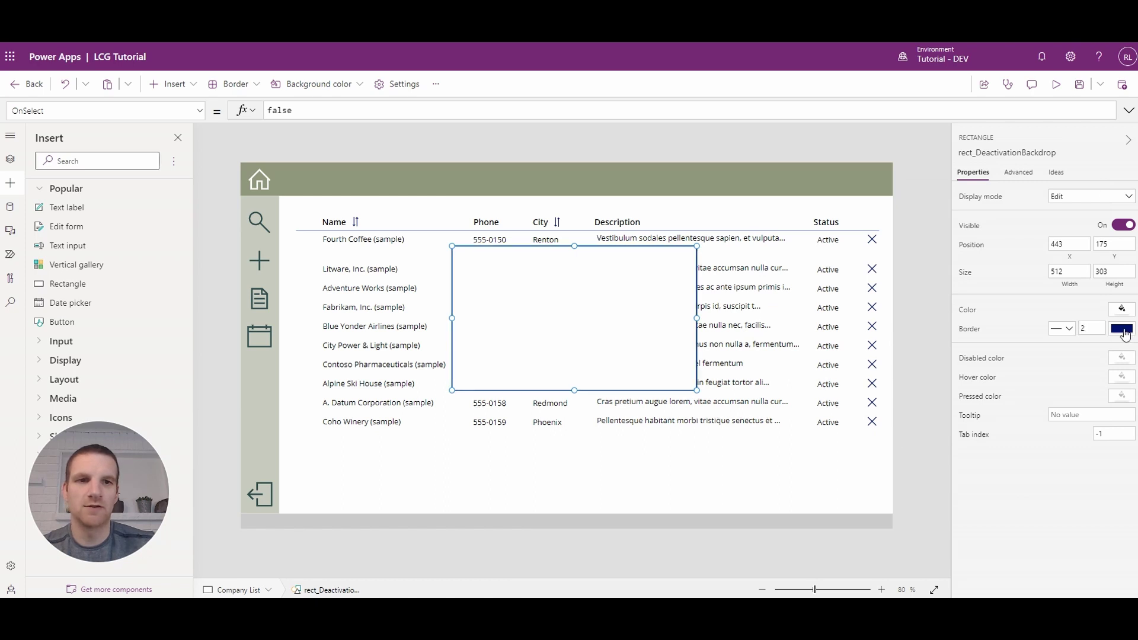
pyautogui.click(1123, 330)
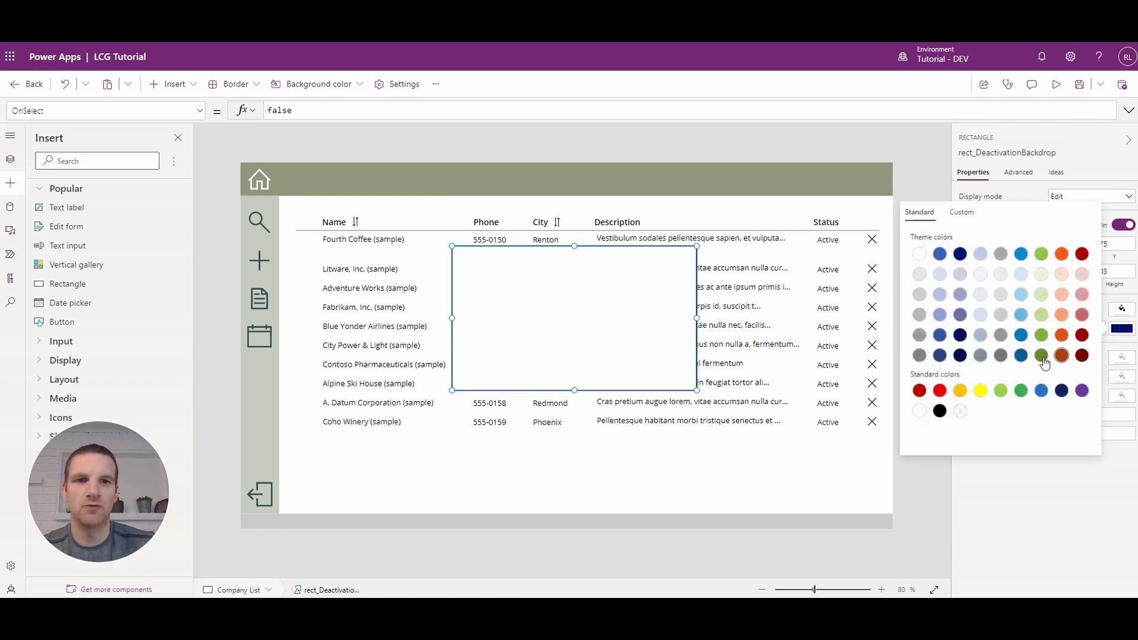
pyautogui.click(920, 355)
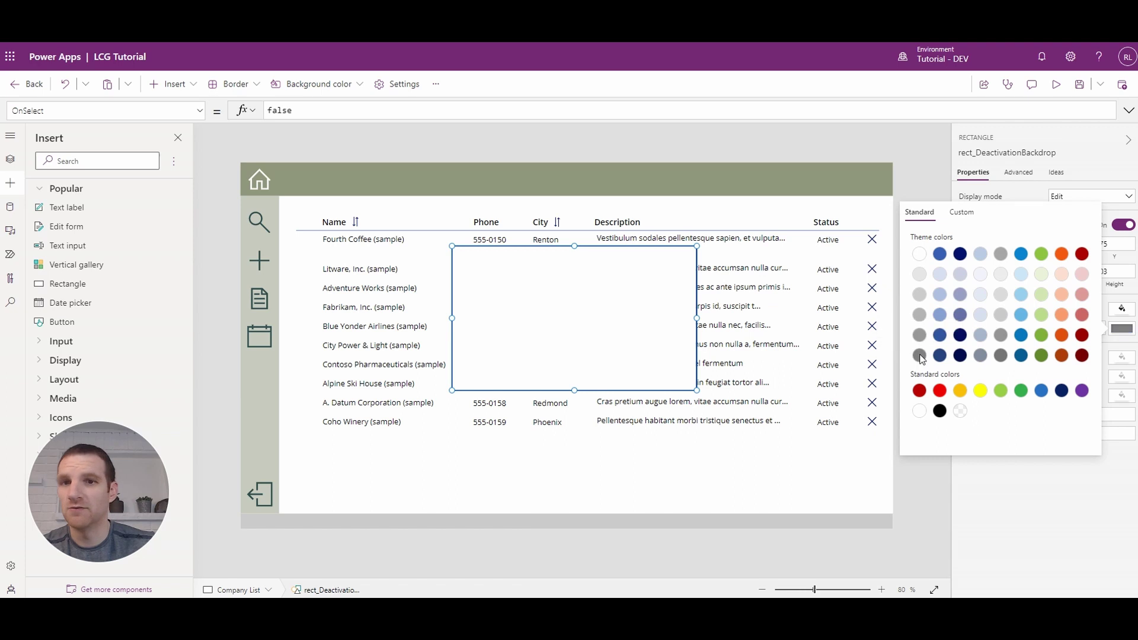
pyautogui.click(1054, 506)
# Shorten the backdrop and move it upward over the list
pyautogui.click(770, 561)
pyautogui.click(598, 352)
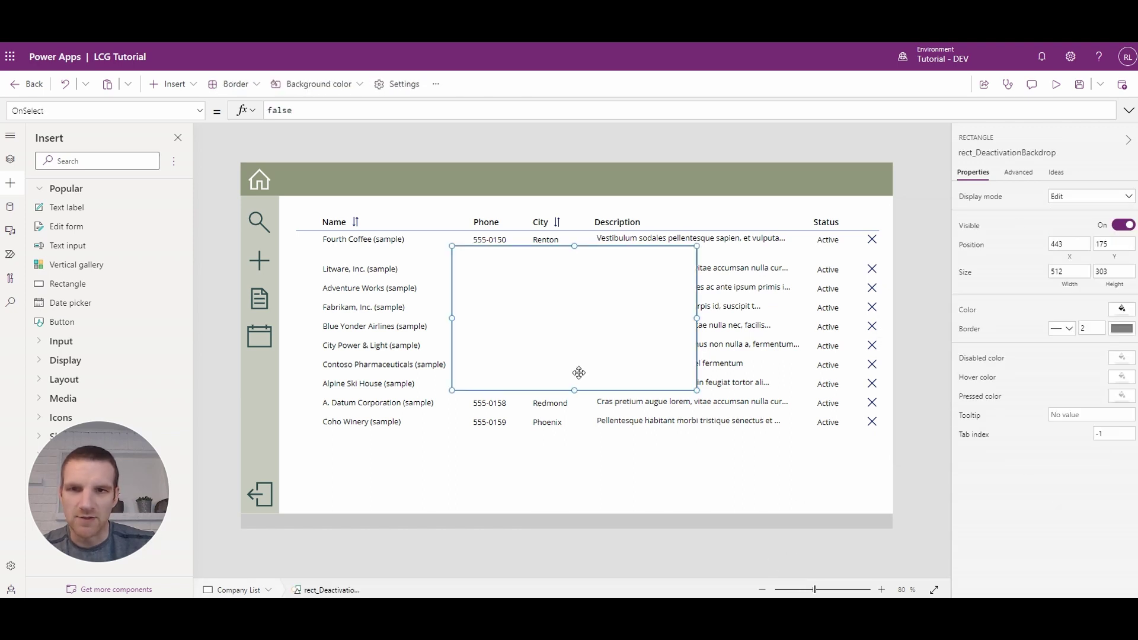
pyautogui.moveTo(574, 389); pyautogui.dragTo(586, 321)
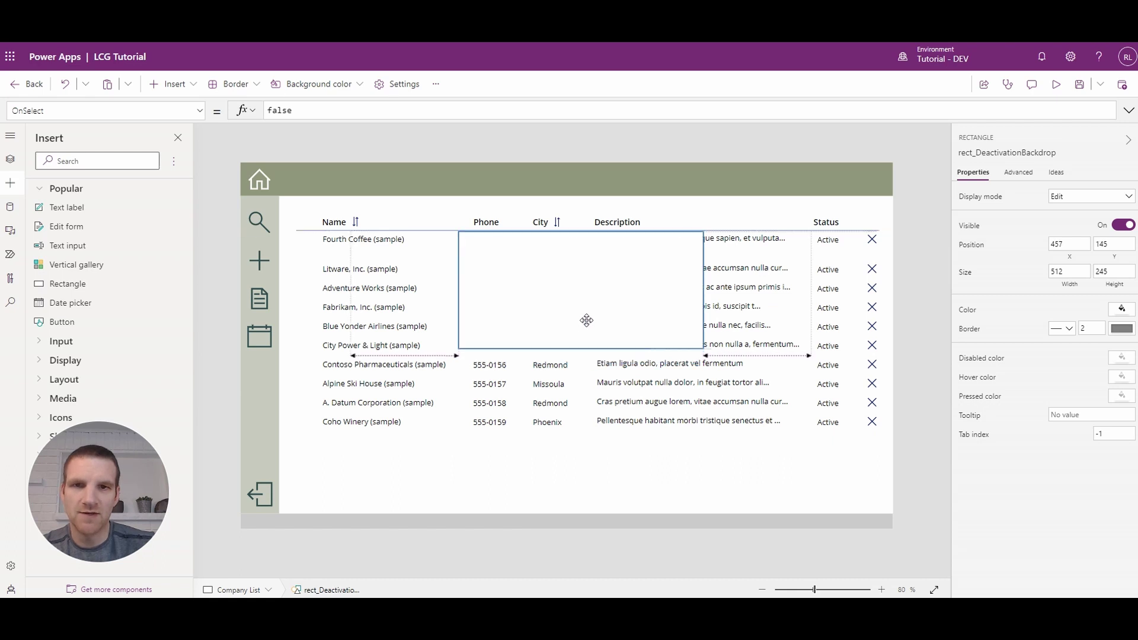
pyautogui.click(906, 303)
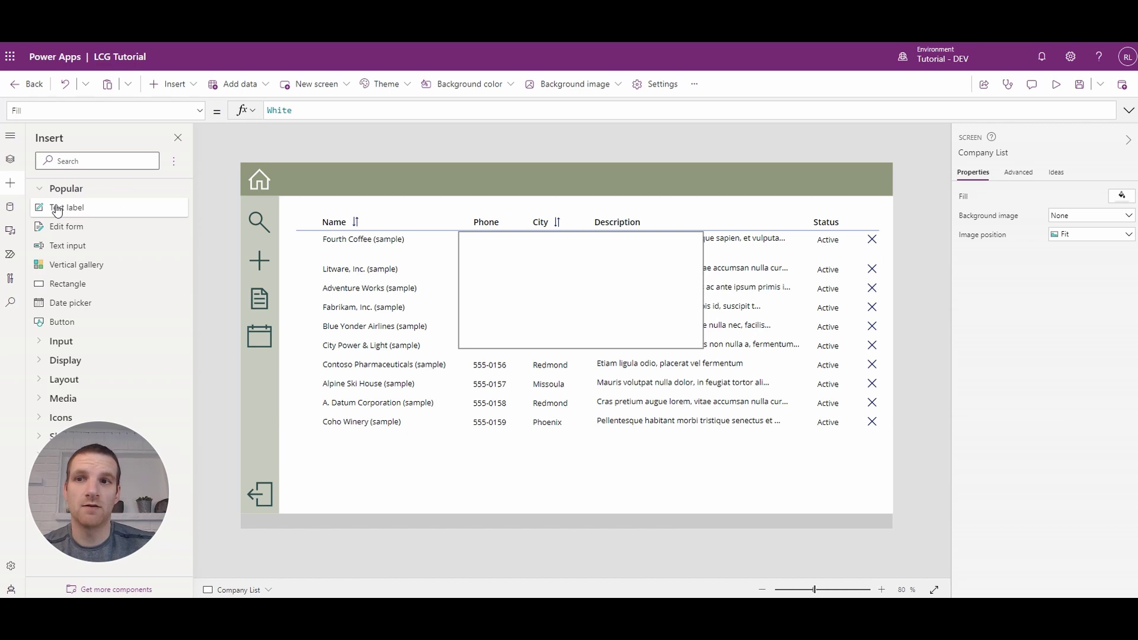
# Place a text label in the backdrop and name it label_ValidationError_Deactivation
pyautogui.moveTo(56, 210)
pyautogui.mouseDown()
pyautogui.moveTo(546, 287)
pyautogui.moveTo(487, 252)
pyautogui.moveTo(695, 301)
pyautogui.mouseUp()
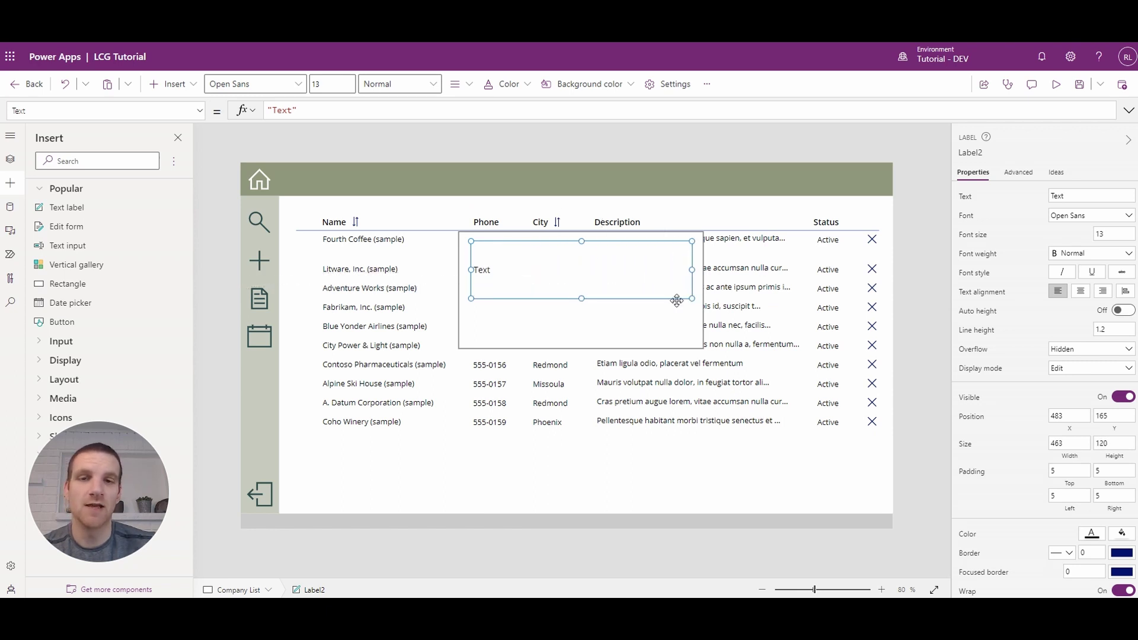
pyautogui.click(978, 153)
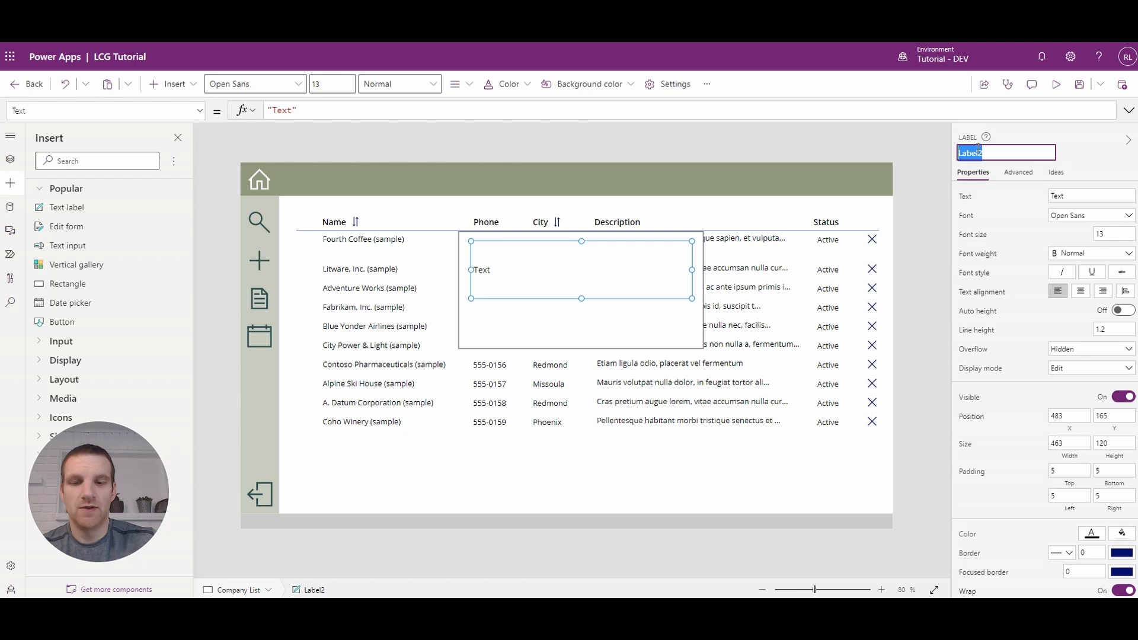
pyautogui.hotkey('ctrl', 'a')
pyautogui.write('label')
pyautogui.write('Va')
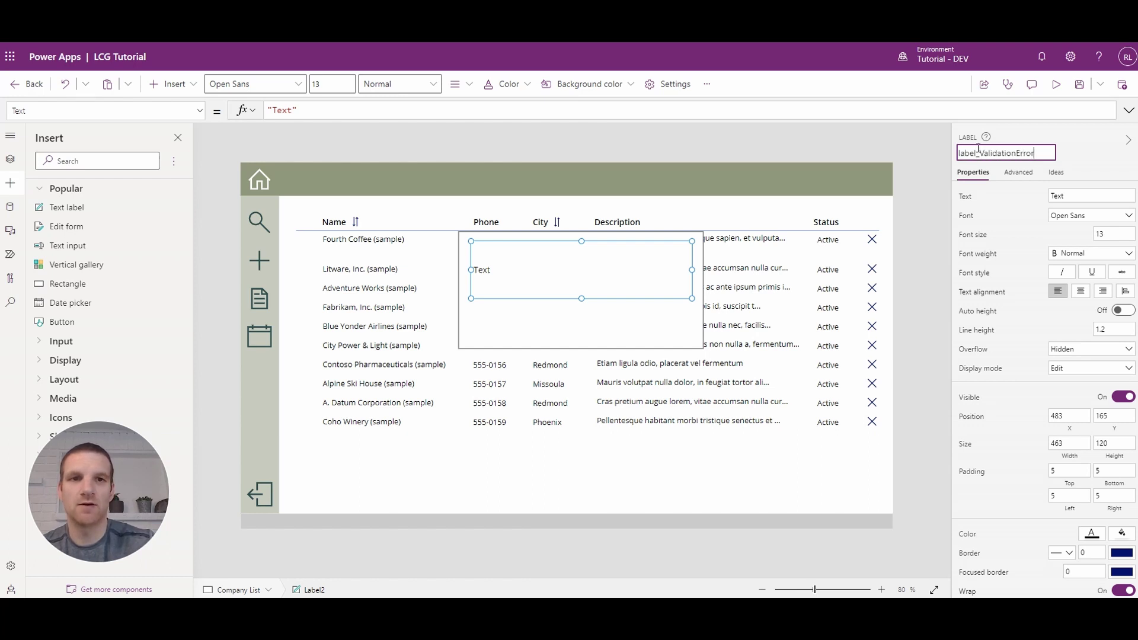
pyautogui.write('eactivation')
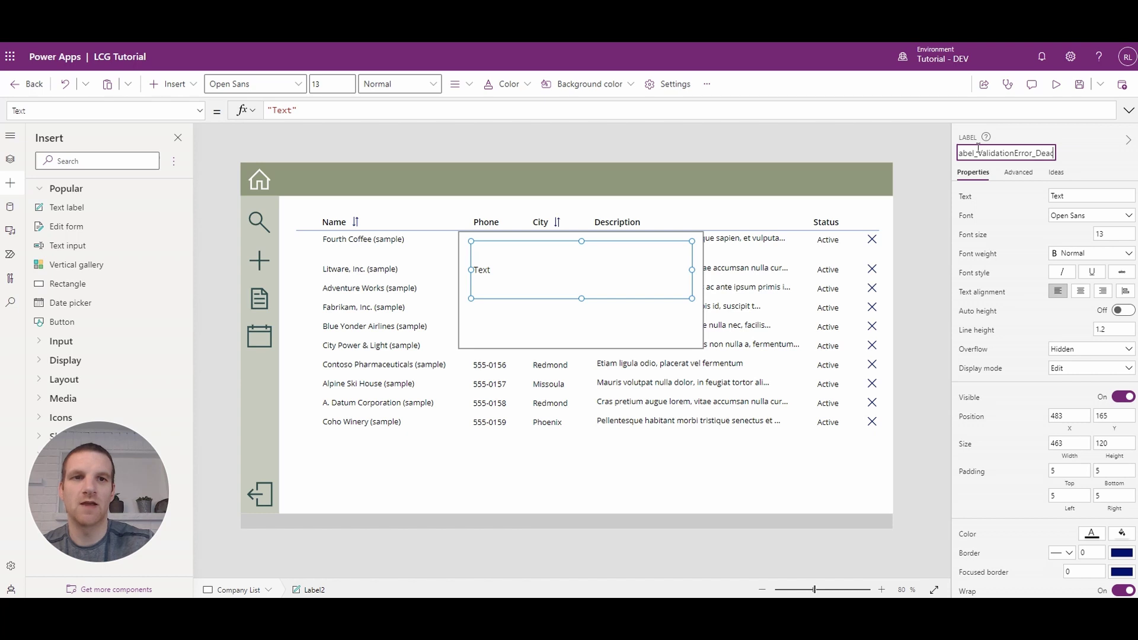
pyautogui.press('Return')
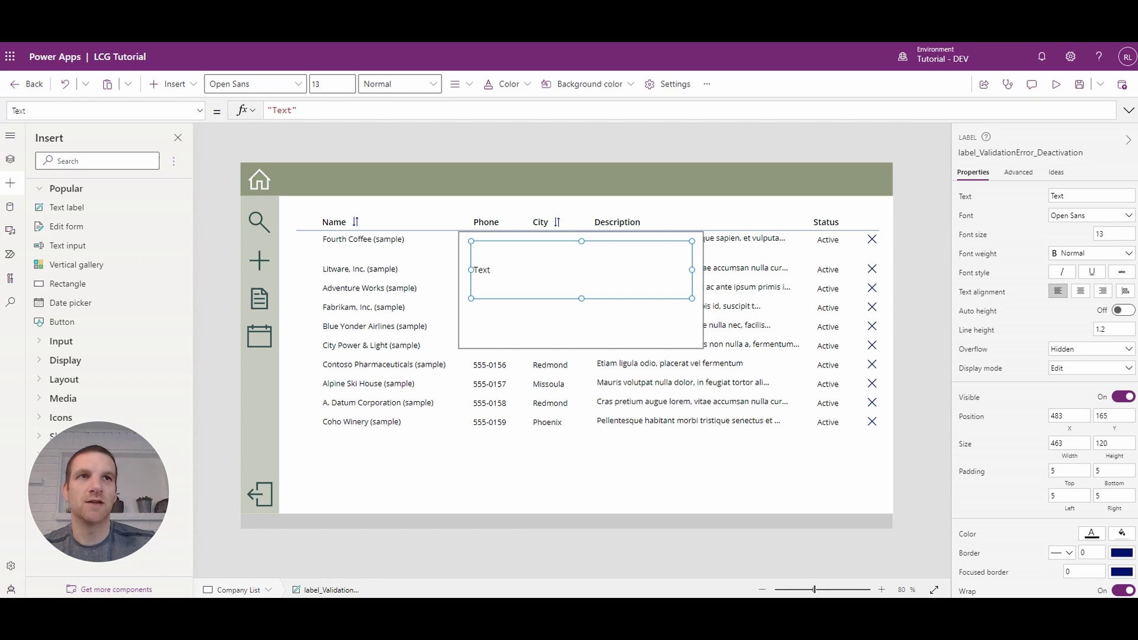
# Make the label read 'Underlying Account has active Contacts, do you want to Proceed?' in red
pyautogui.doubleClick(1062, 195)
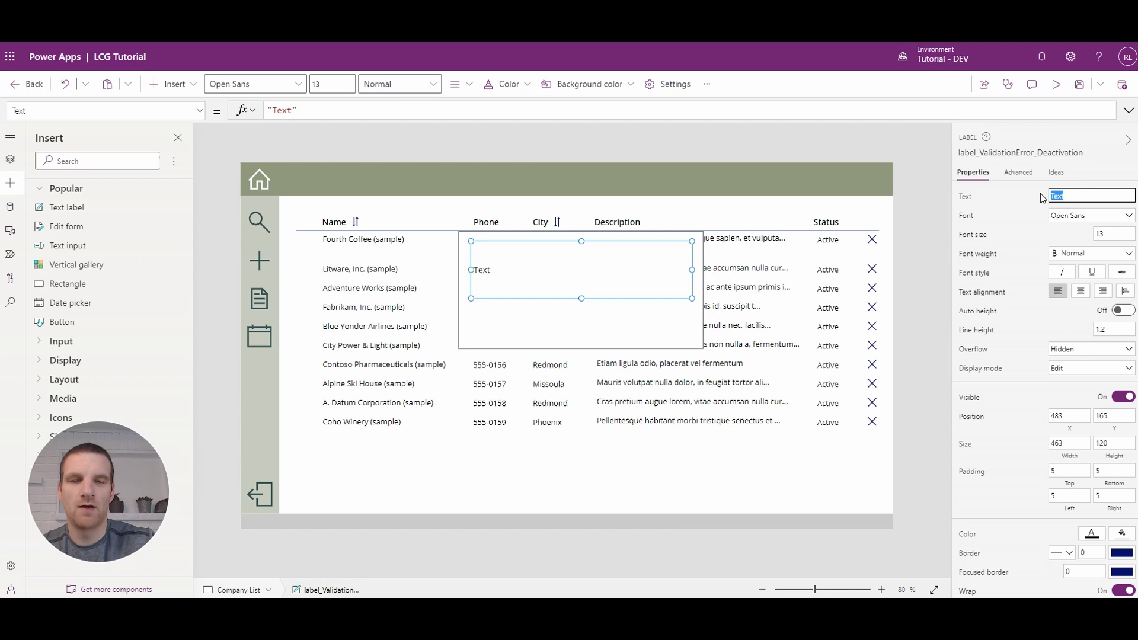
pyautogui.write('Underlying ')
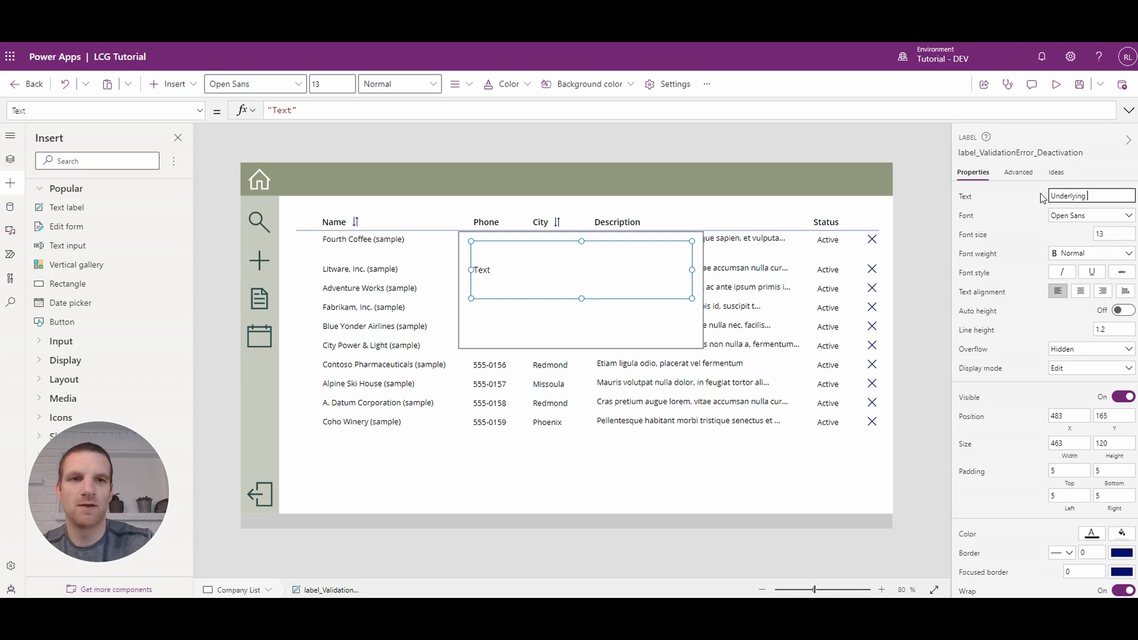
pyautogui.write('active Contact')
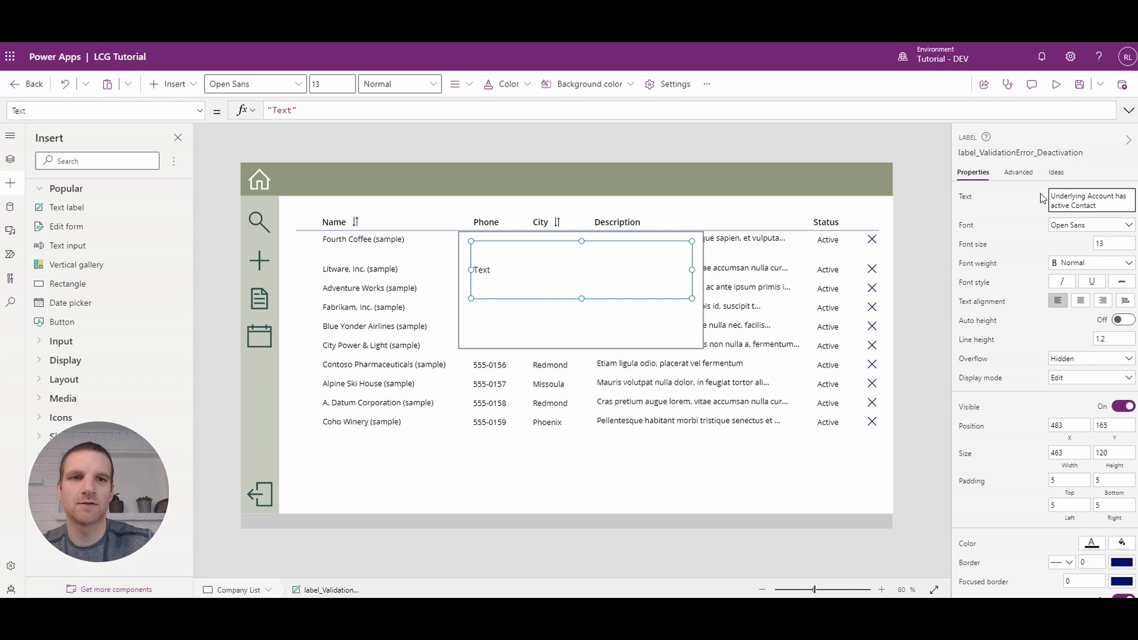
pyautogui.write('s, do you want to Proceed?')
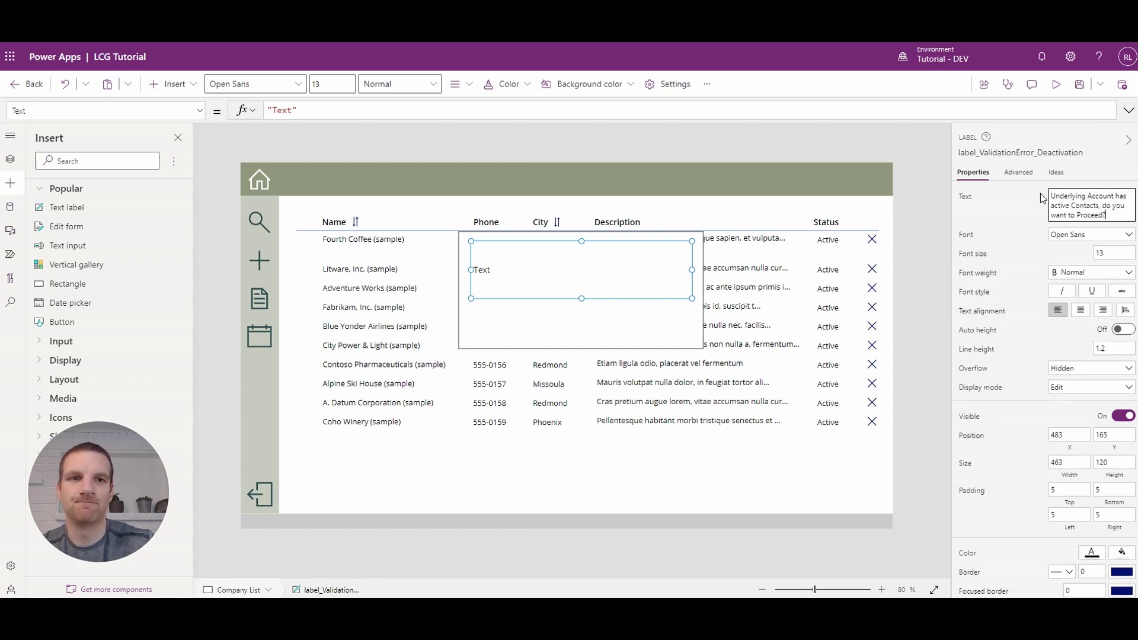
pyautogui.click(1041, 198)
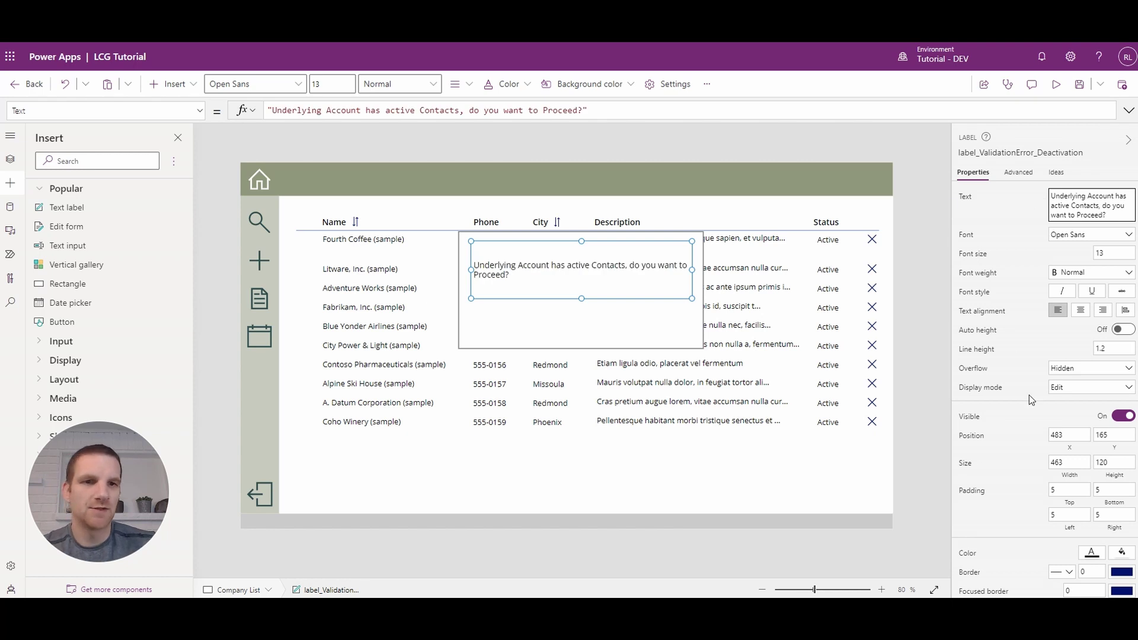
pyautogui.scroll(-3, 1077, 392)
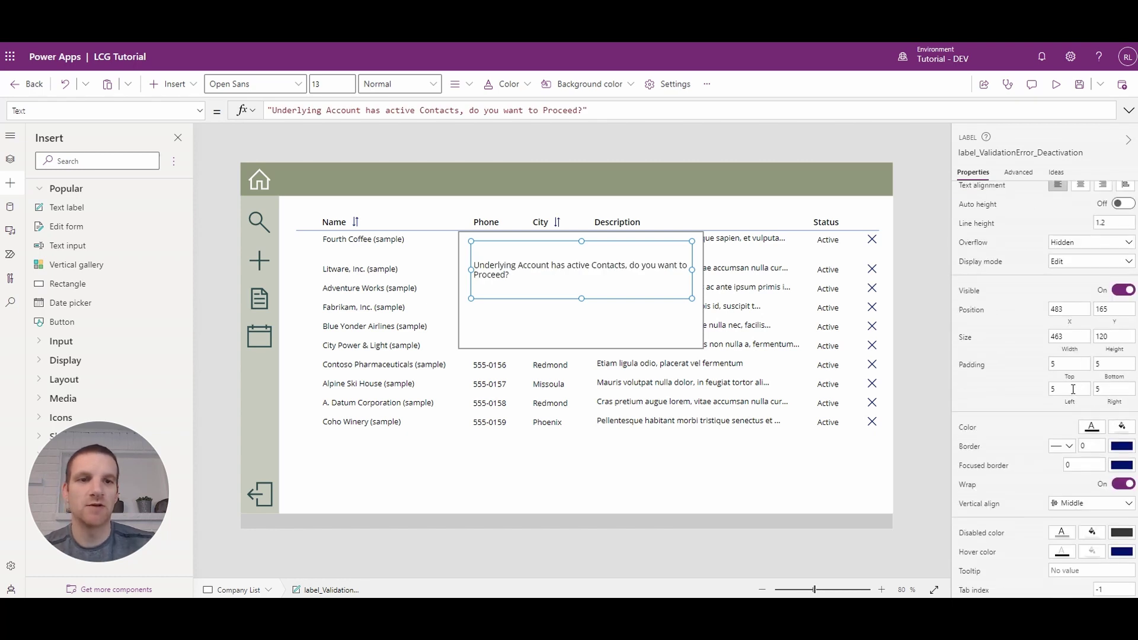
pyautogui.click(1091, 428)
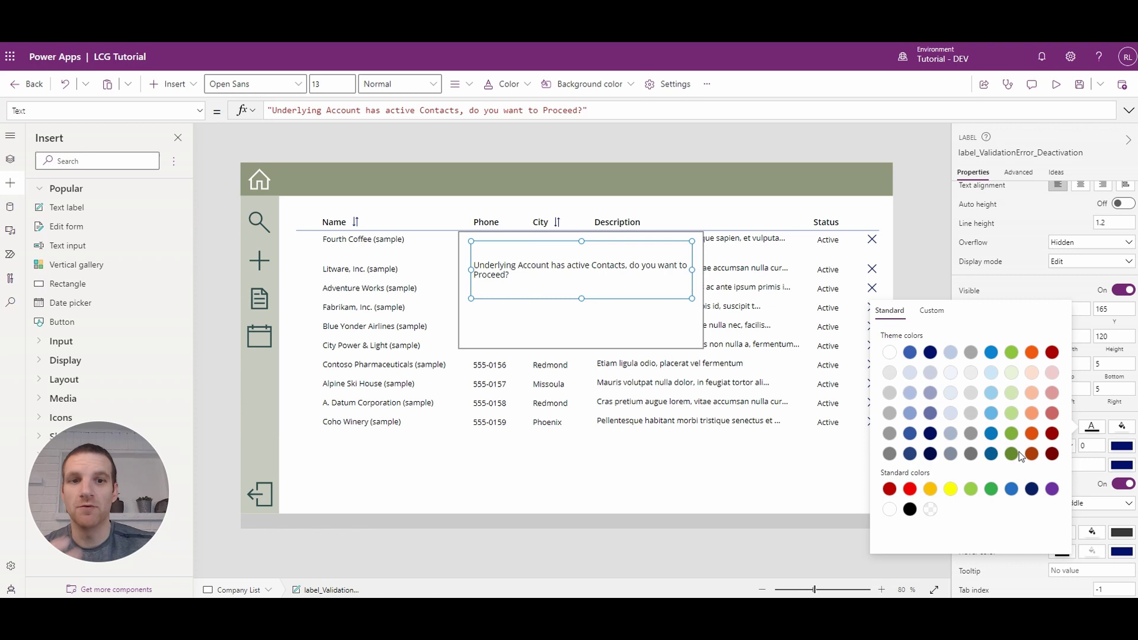
pyautogui.click(909, 490)
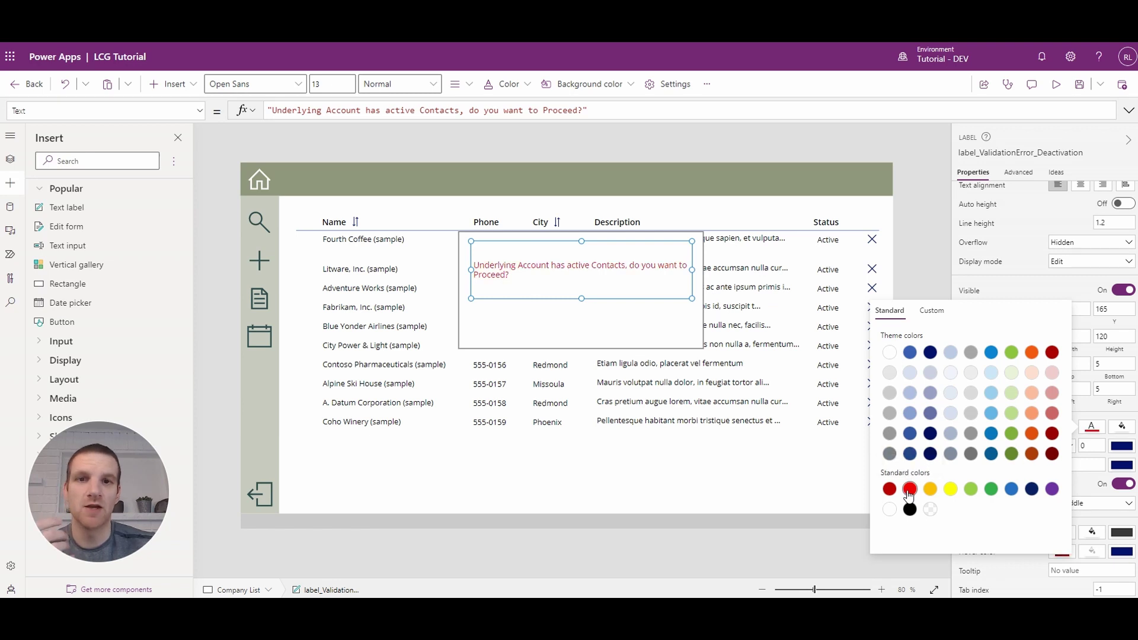
pyautogui.click(1081, 289)
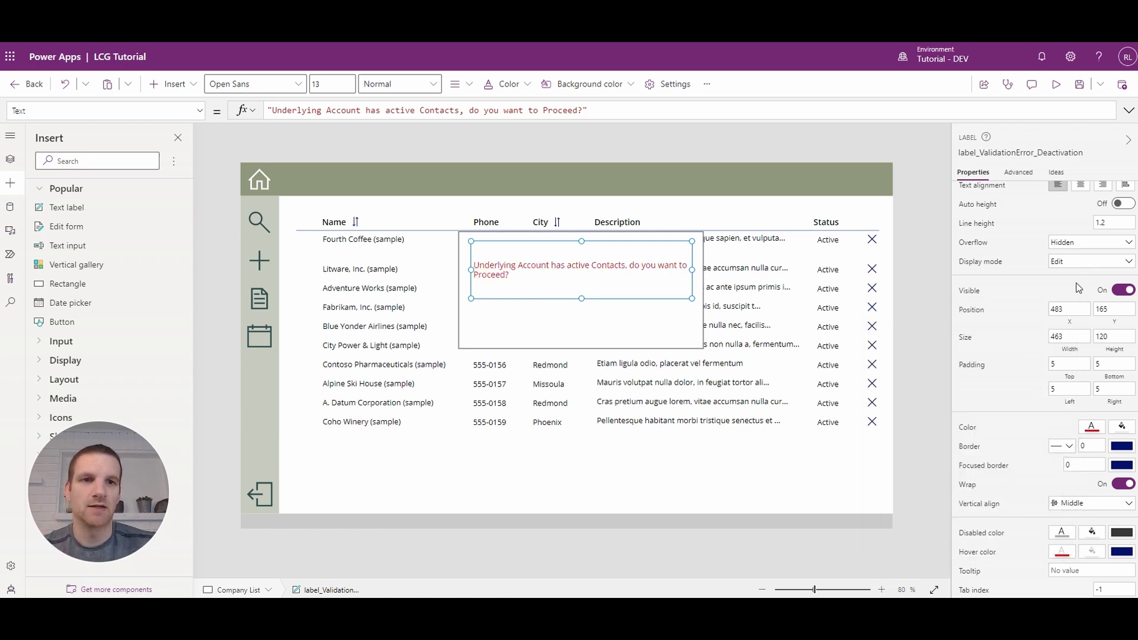
pyautogui.scroll(3, 1081, 289)
# Make the warning text semibold, font size 18, and centre-aligned
pyautogui.click(1089, 272)
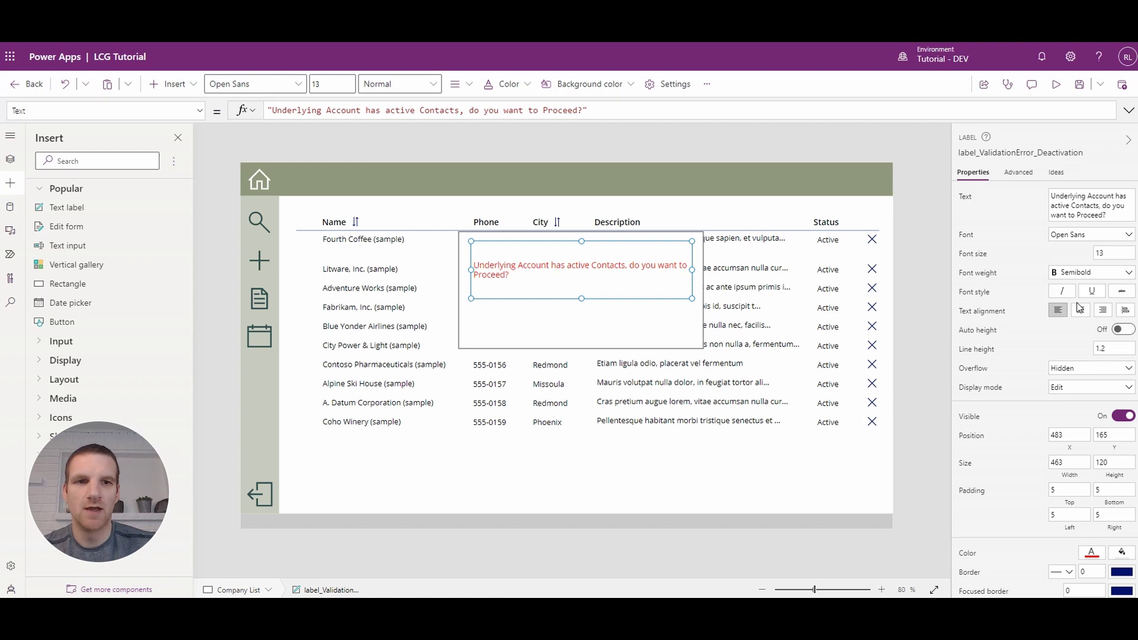
pyautogui.click(1080, 325)
pyautogui.doubleClick(1103, 255)
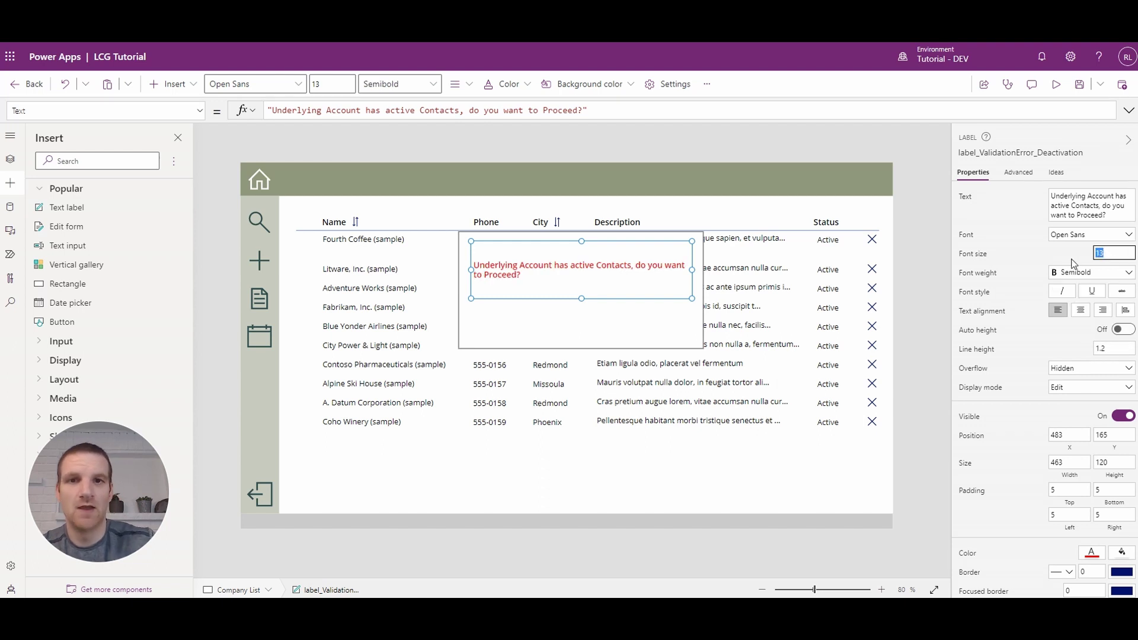
pyautogui.write('16')
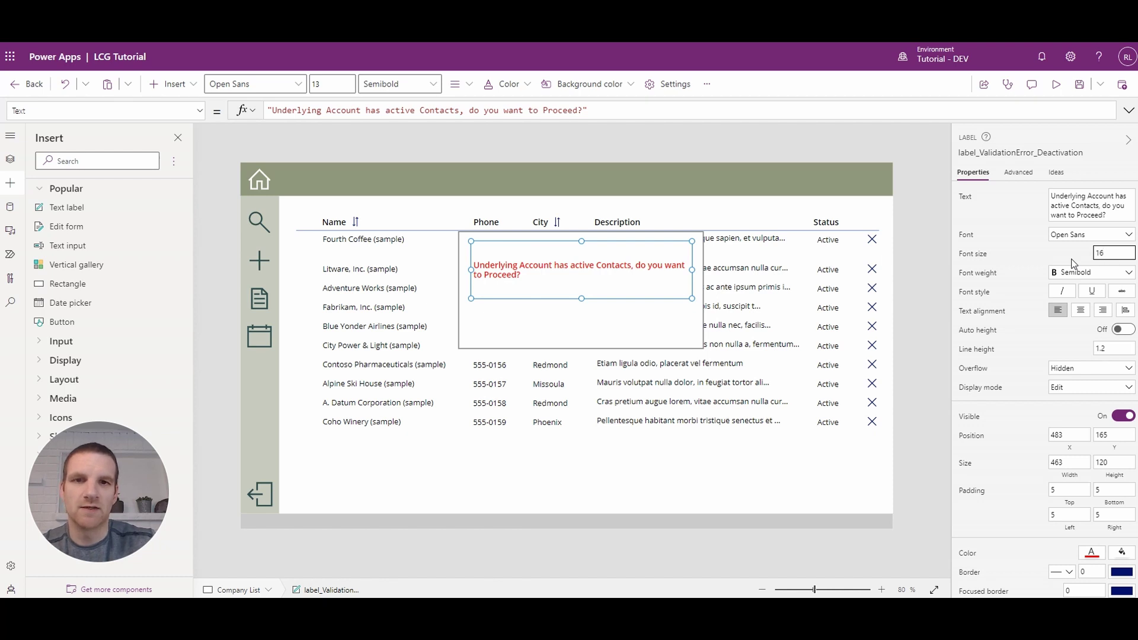
pyautogui.press('Return')
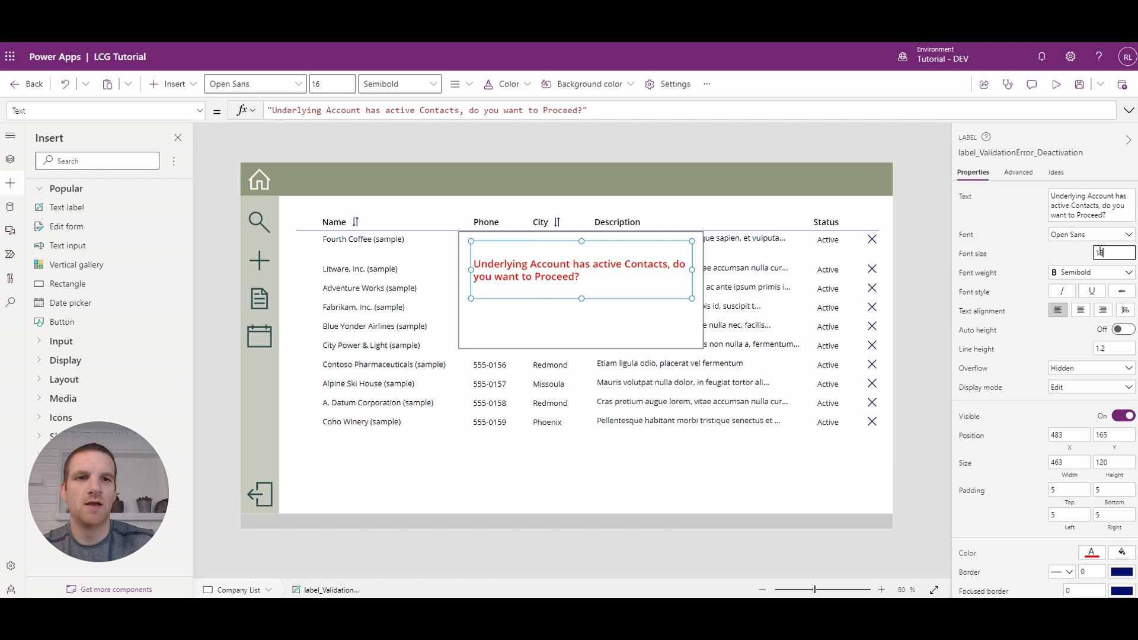
pyautogui.write('18')
pyautogui.press('Return')
pyautogui.click(1079, 312)
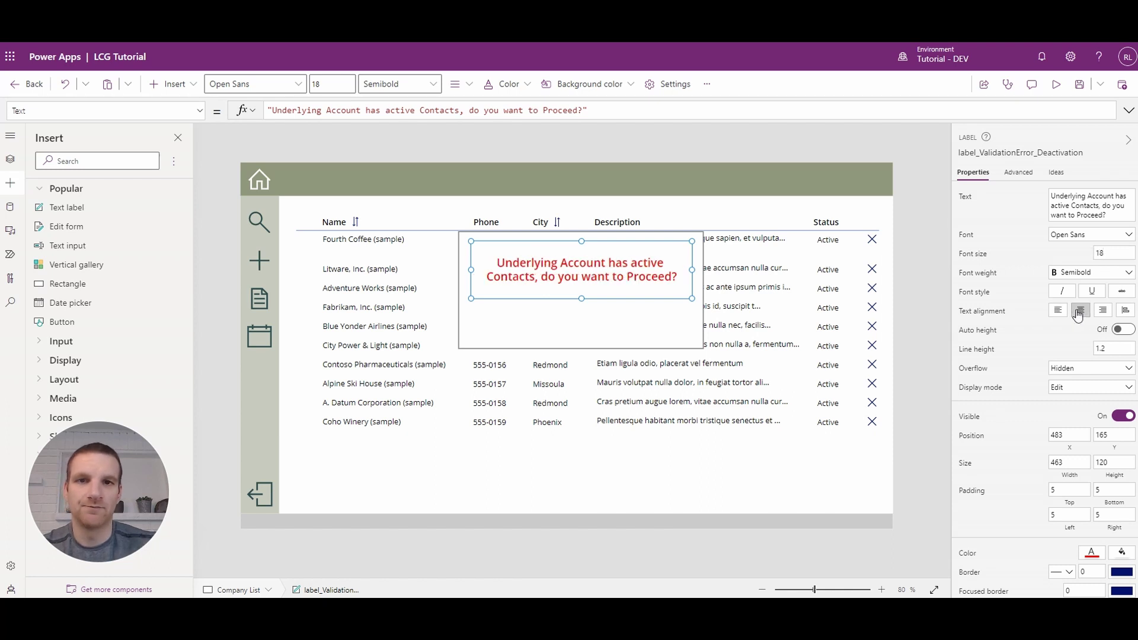
pyautogui.click(587, 338)
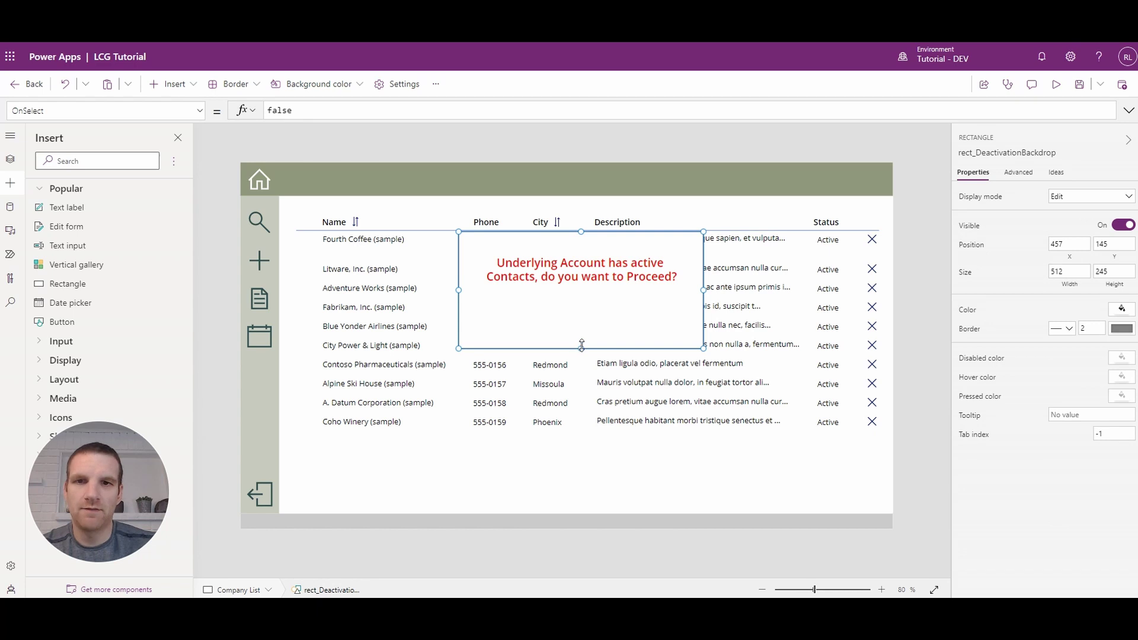
# Shorten the backdrop and add a button_Proceed_Deactivation button captioned Deactivate
pyautogui.moveTo(581, 348); pyautogui.dragTo(582, 337)
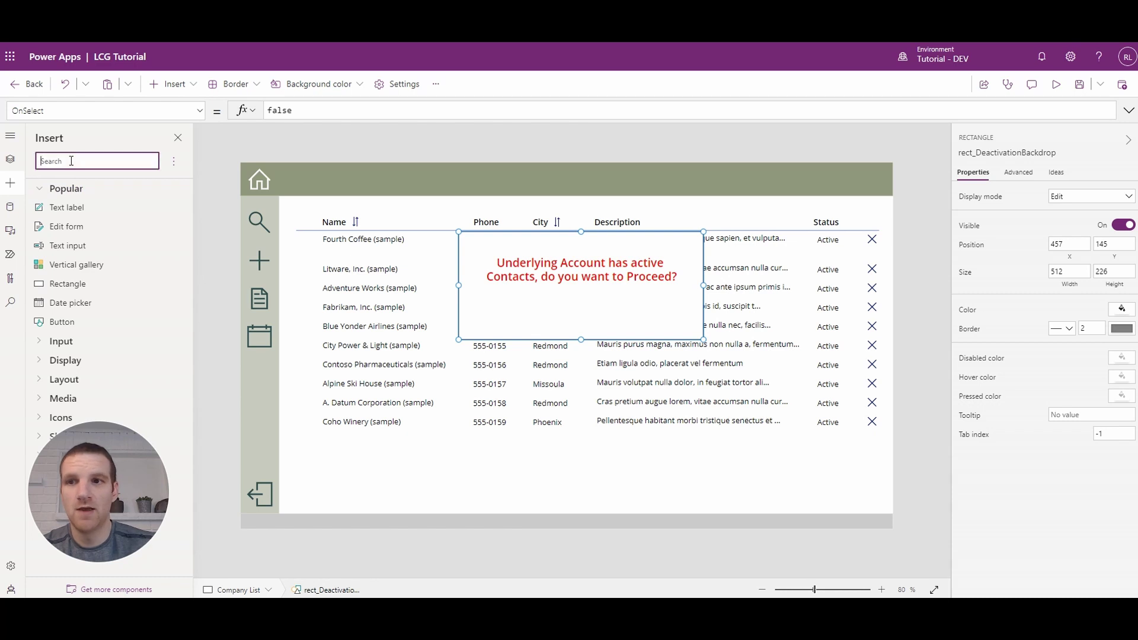
pyautogui.moveTo(62, 322)
pyautogui.mouseDown()
pyautogui.moveTo(528, 314)
pyautogui.moveTo(519, 317)
pyautogui.mouseUp()
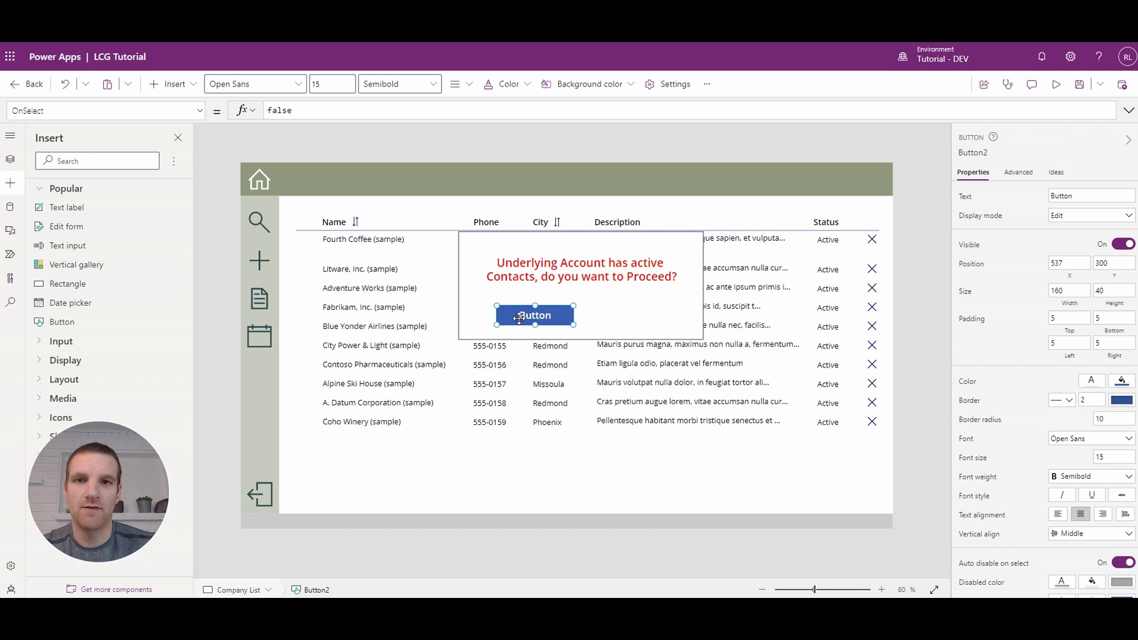
pyautogui.click(980, 153)
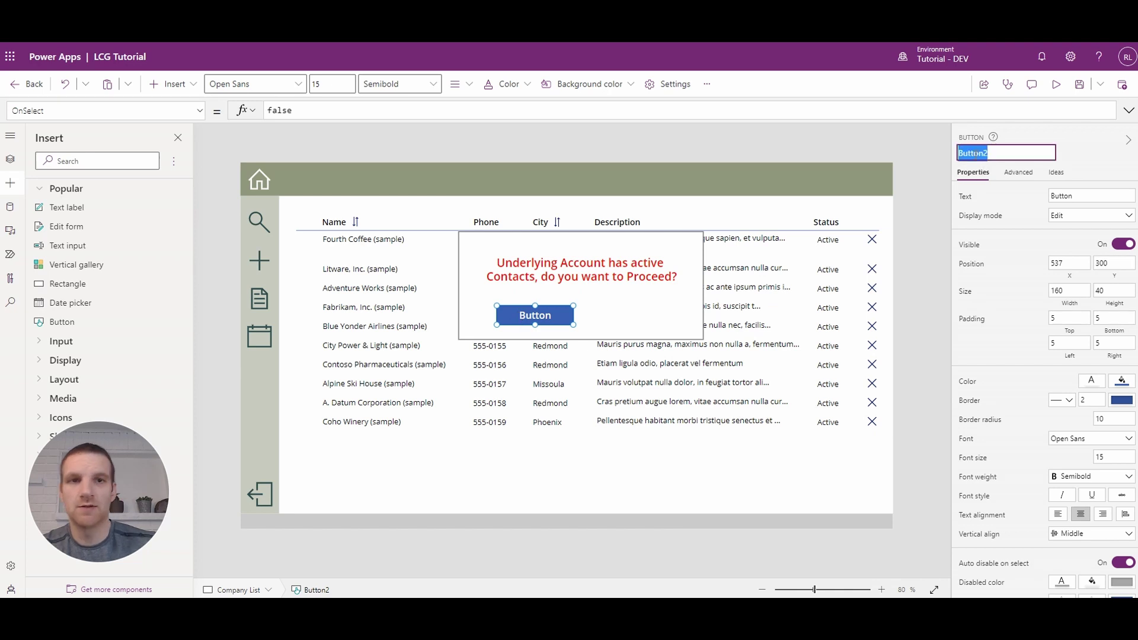
pyautogui.write('bu')
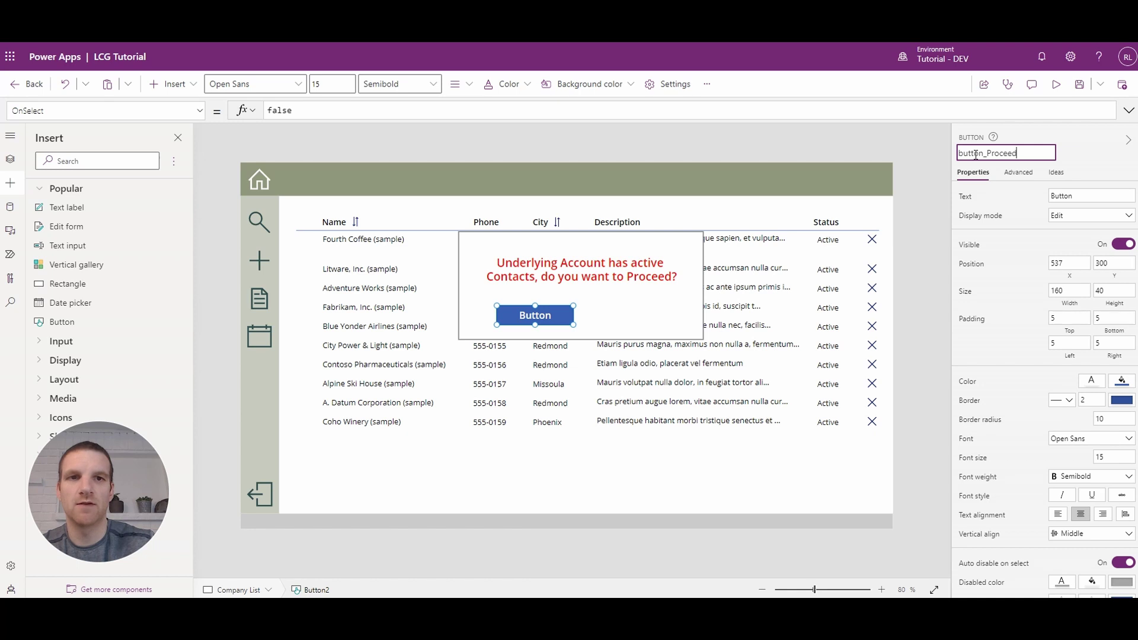
pyautogui.write('ivation')
pyautogui.press('Return')
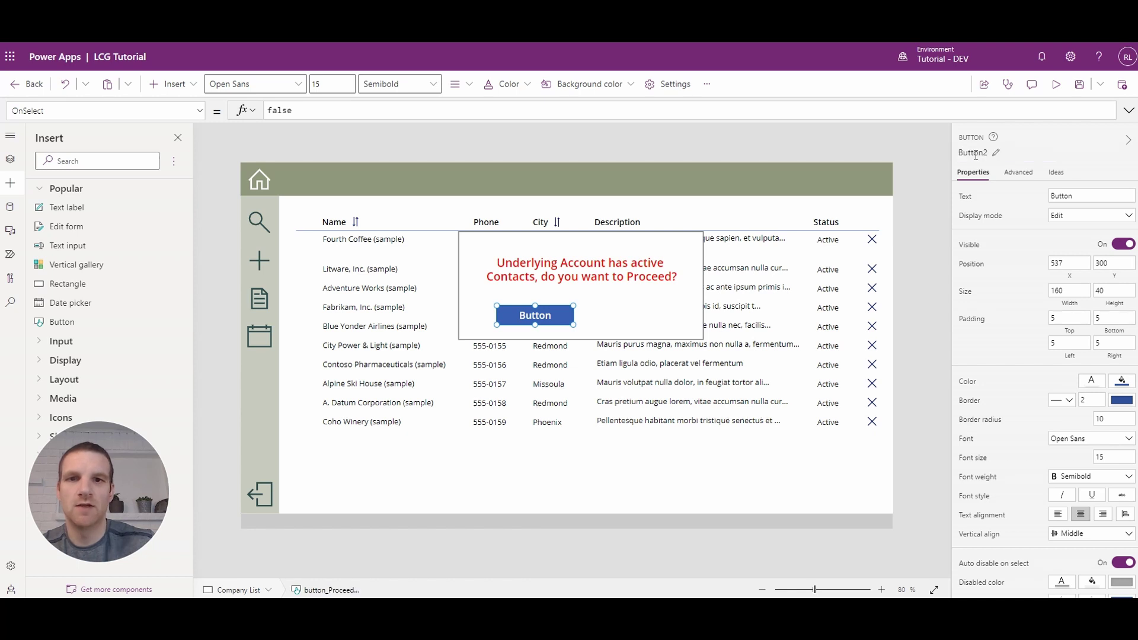
pyautogui.doubleClick(1076, 196)
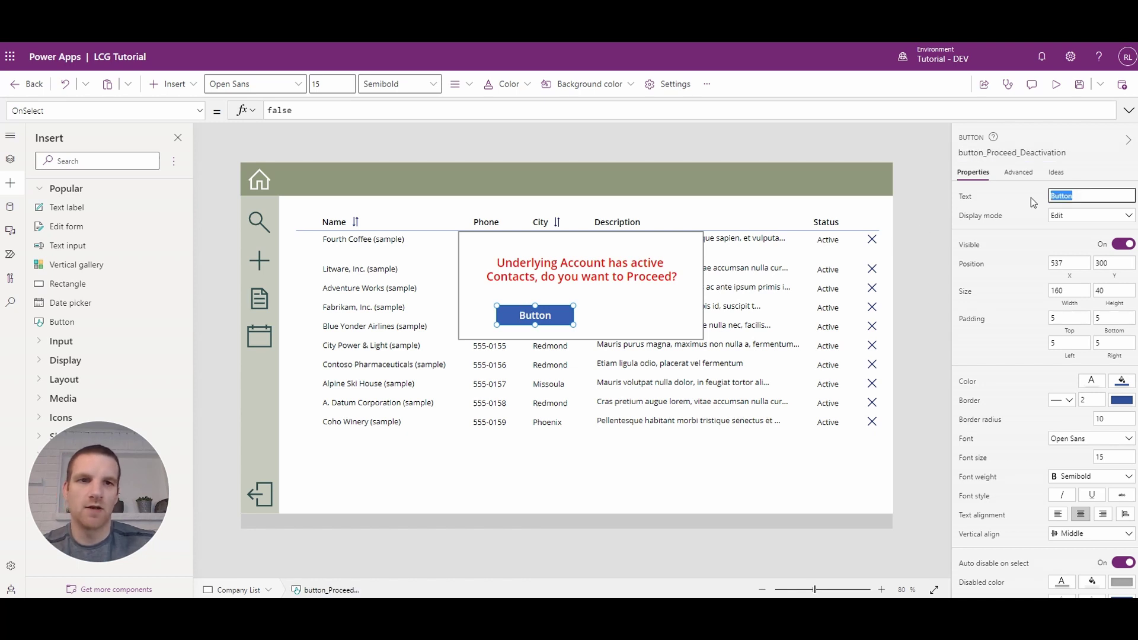
pyautogui.write('Deactivate')
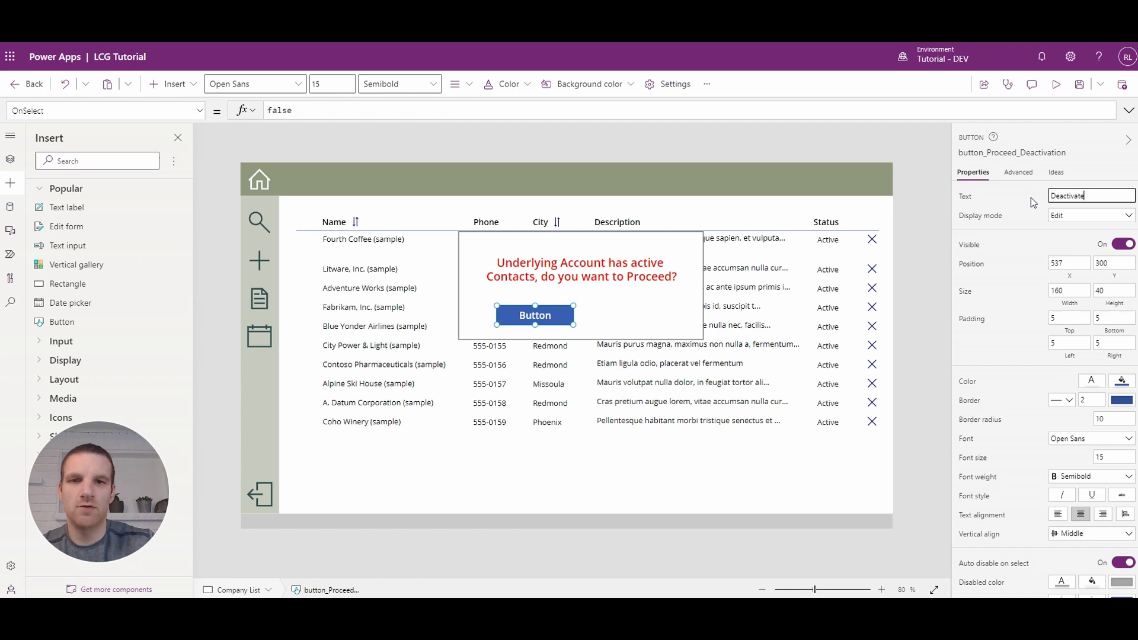
pyautogui.press('Return')
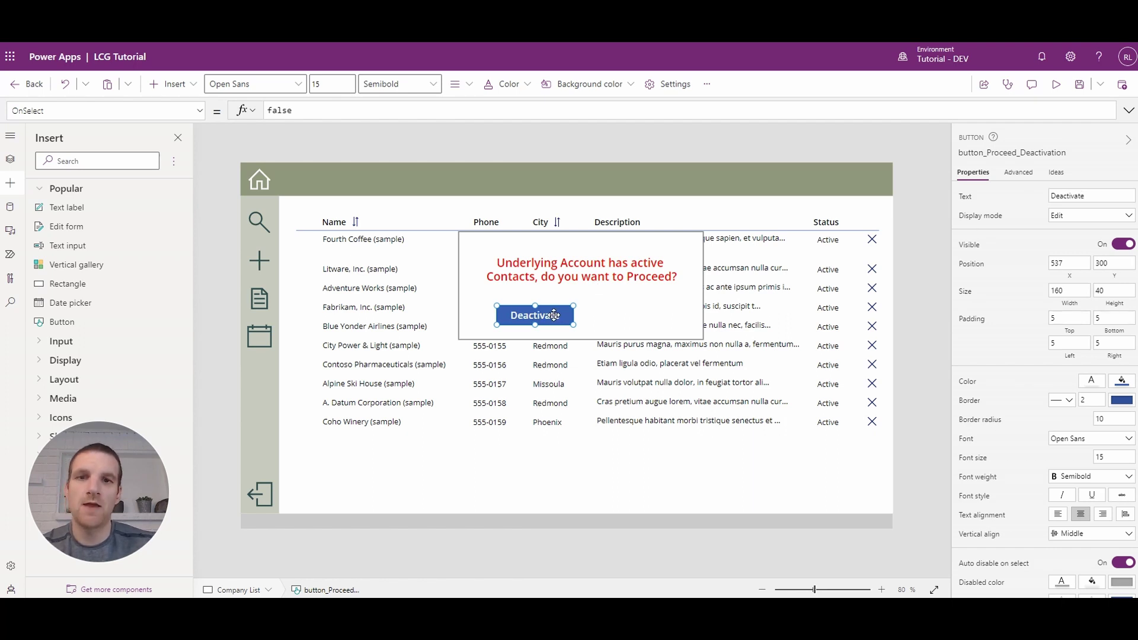
# Duplicate the Deactivate button and place the copy beside it
pyautogui.hotkey('ctrl', 'c')
pyautogui.hotkey('ctrl', 'v')
pyautogui.moveTo(553, 326); pyautogui.dragTo(637, 321)
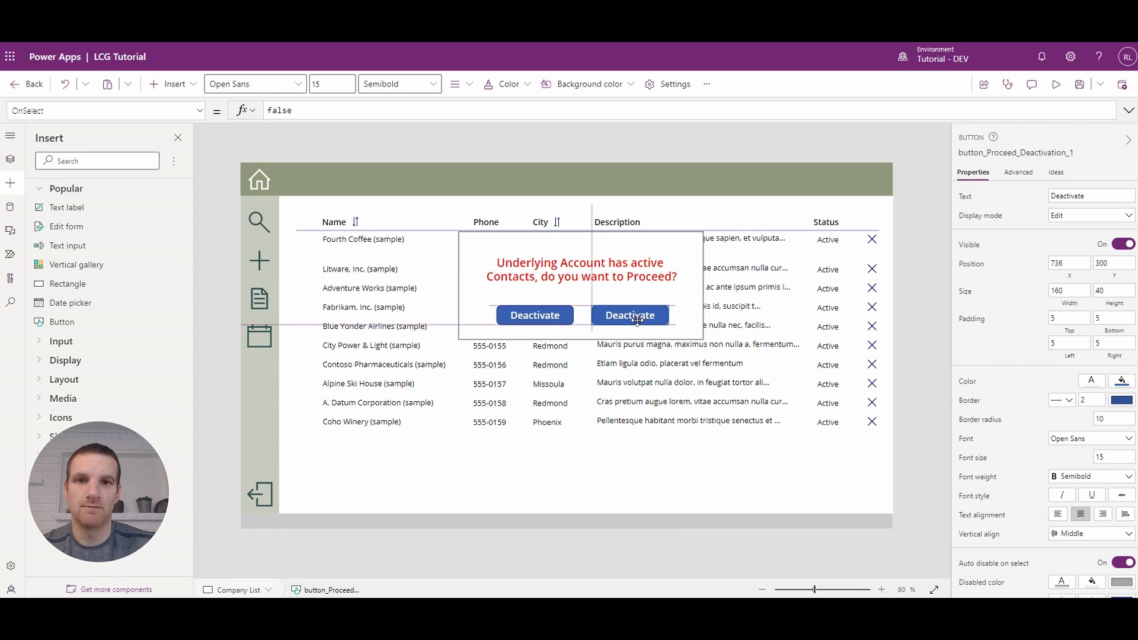
# Rename the copied button button_Cancel_Deactivation and select its caption for replacement
pyautogui.doubleClick(1015, 154)
pyautogui.click(999, 153)
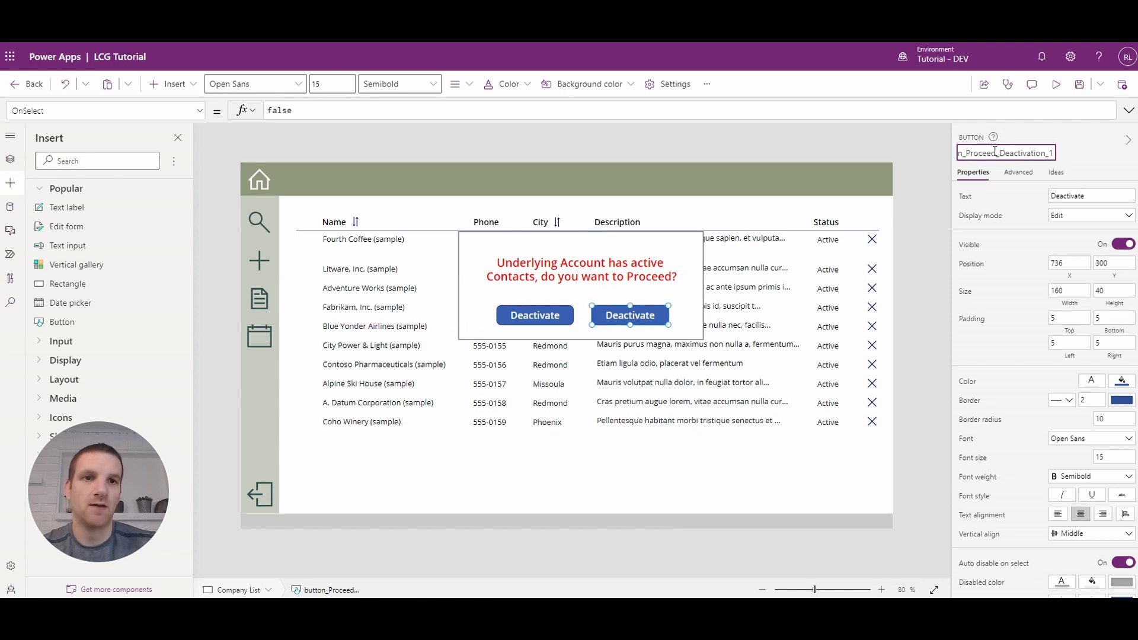
pyautogui.moveTo(998, 152); pyautogui.dragTo(979, 152)
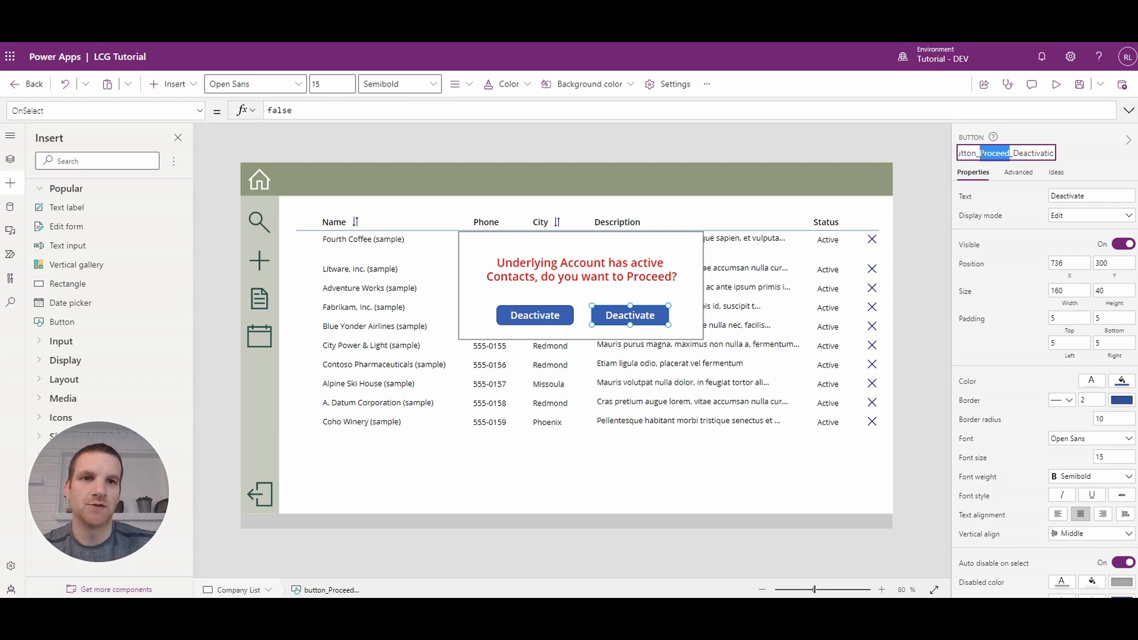
pyautogui.write('Cancel')
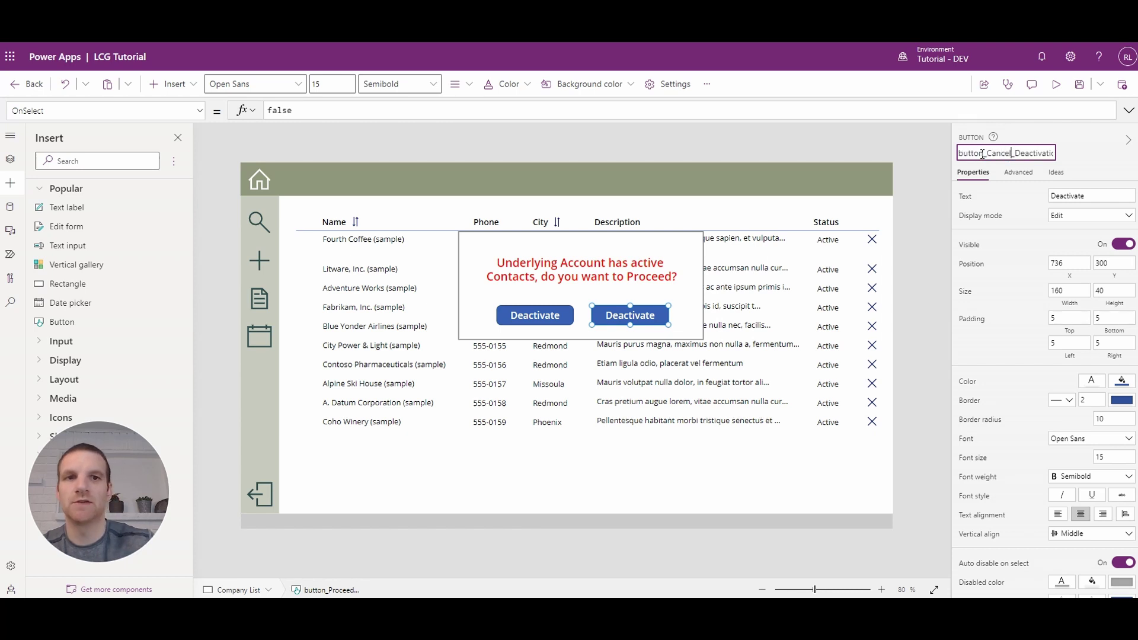
pyautogui.press('End')
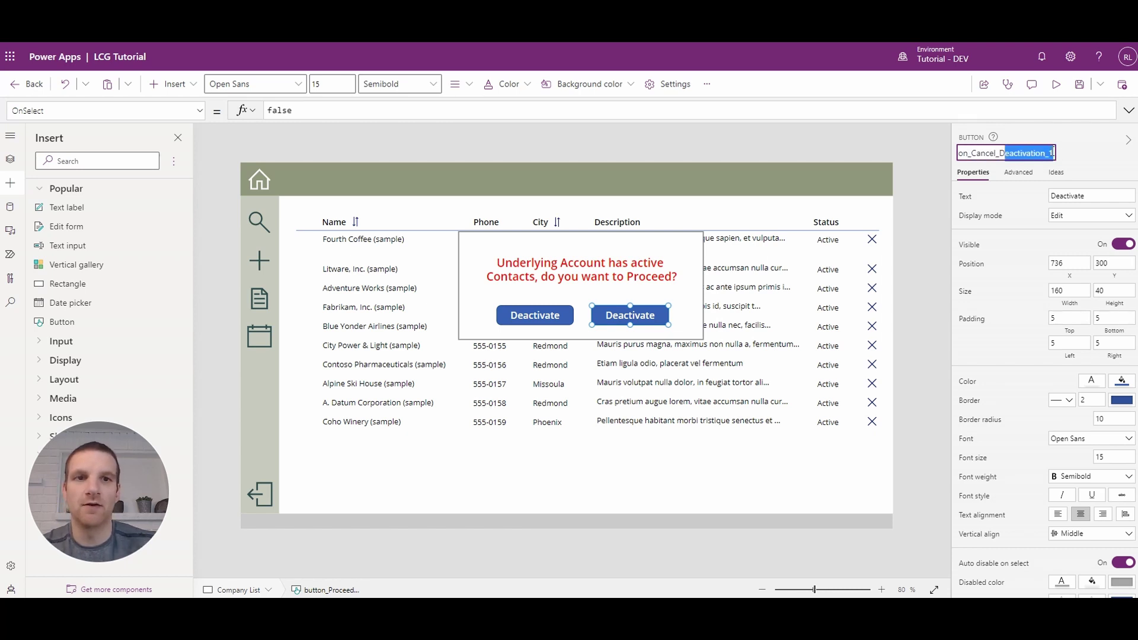
pyautogui.press('BackSpace')
pyautogui.press('BackSpace')
pyautogui.press('Return')
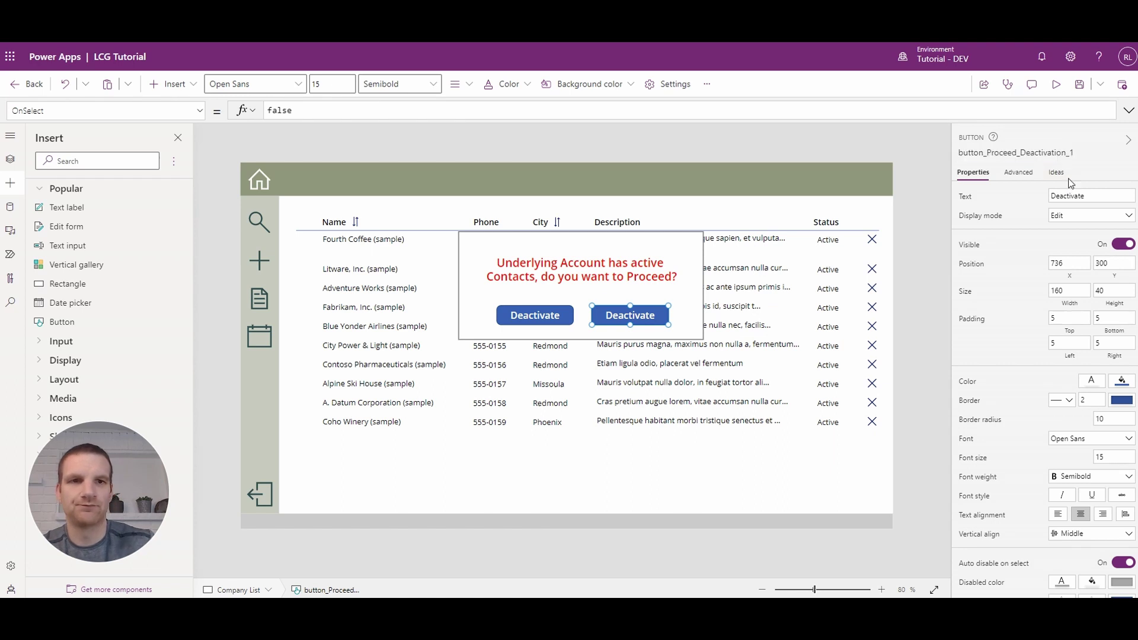
pyautogui.click(1089, 196)
pyautogui.hotkey('ctrl', 'a')
pyautogui.write('C')
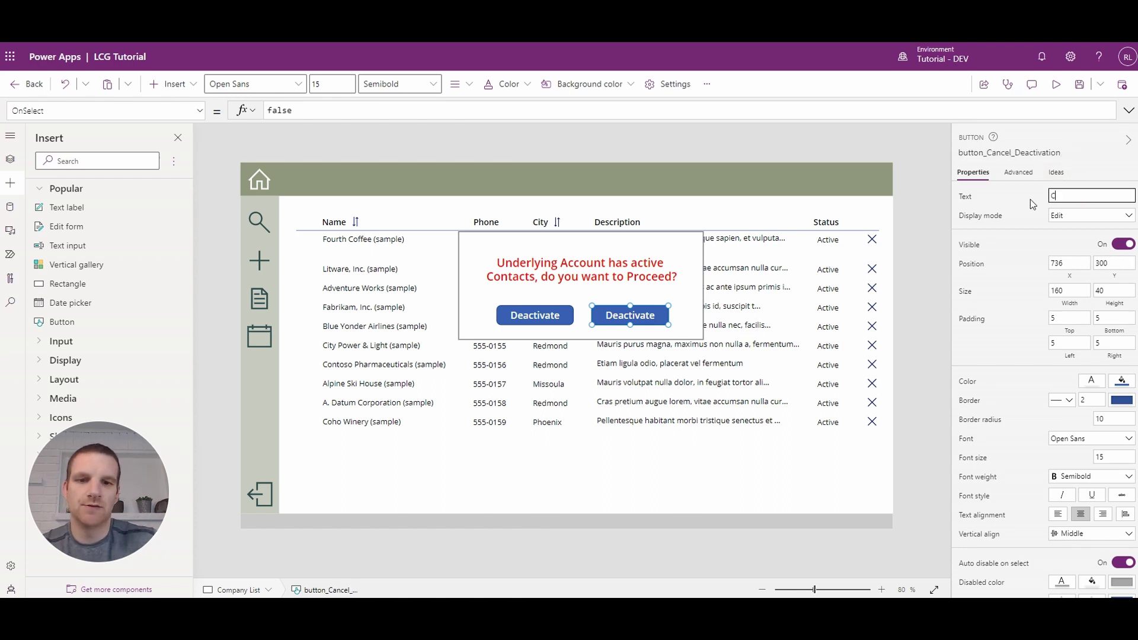
pyautogui.write('ancel')
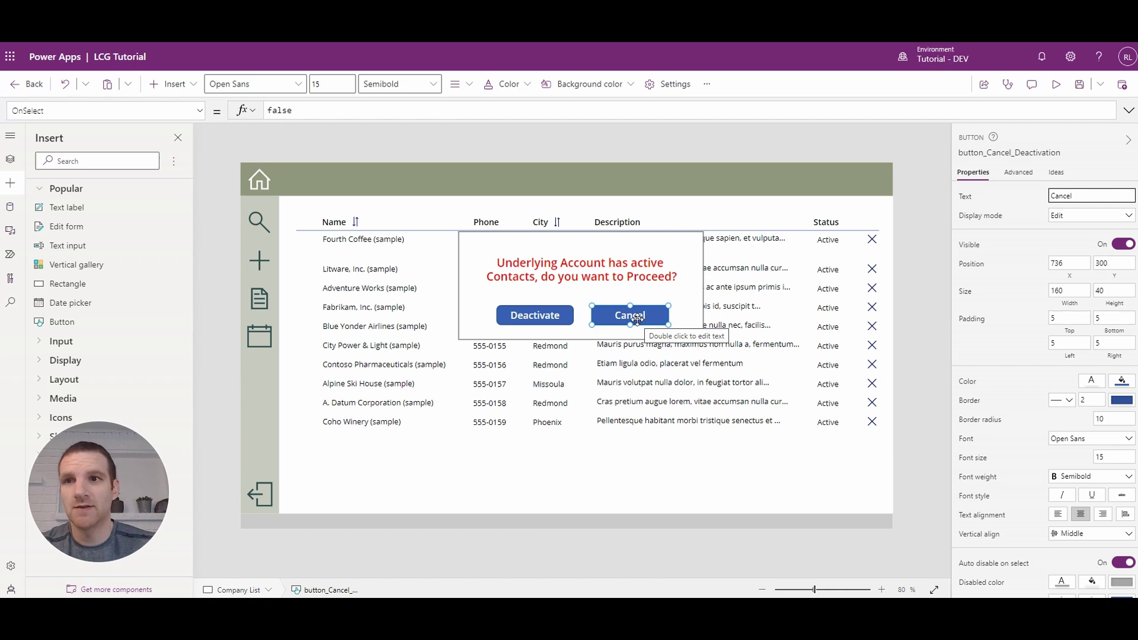
# Select UpdateContext({displayPopup: true}) in the deactivate icon's formula to copy it
pyautogui.click(872, 239)
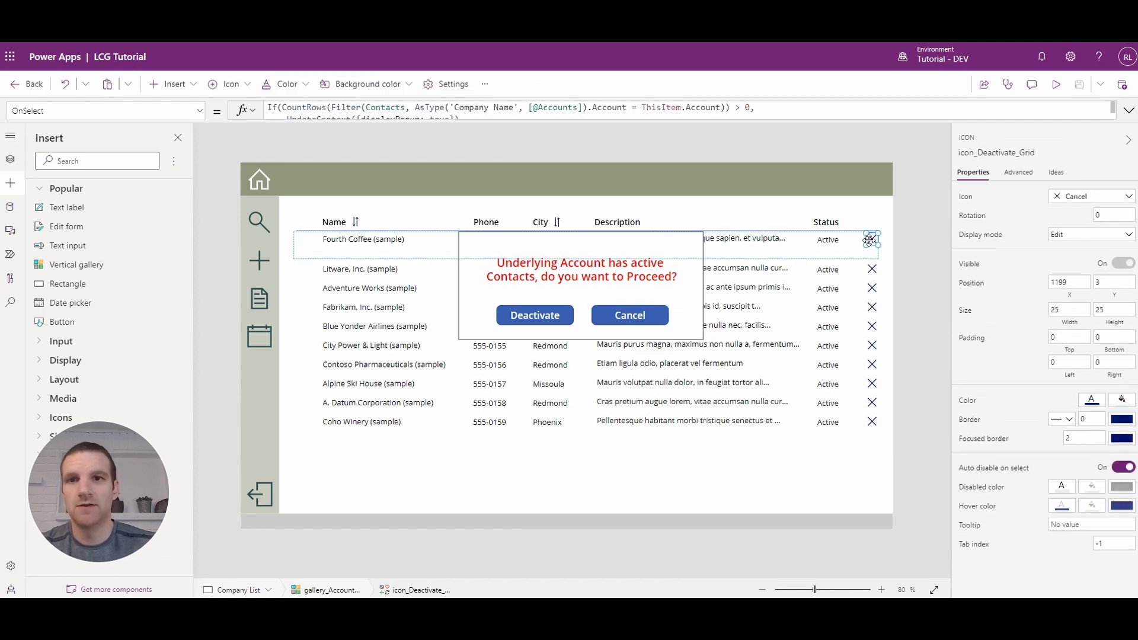
pyautogui.moveTo(552, 120); pyautogui.dragTo(502, 280)
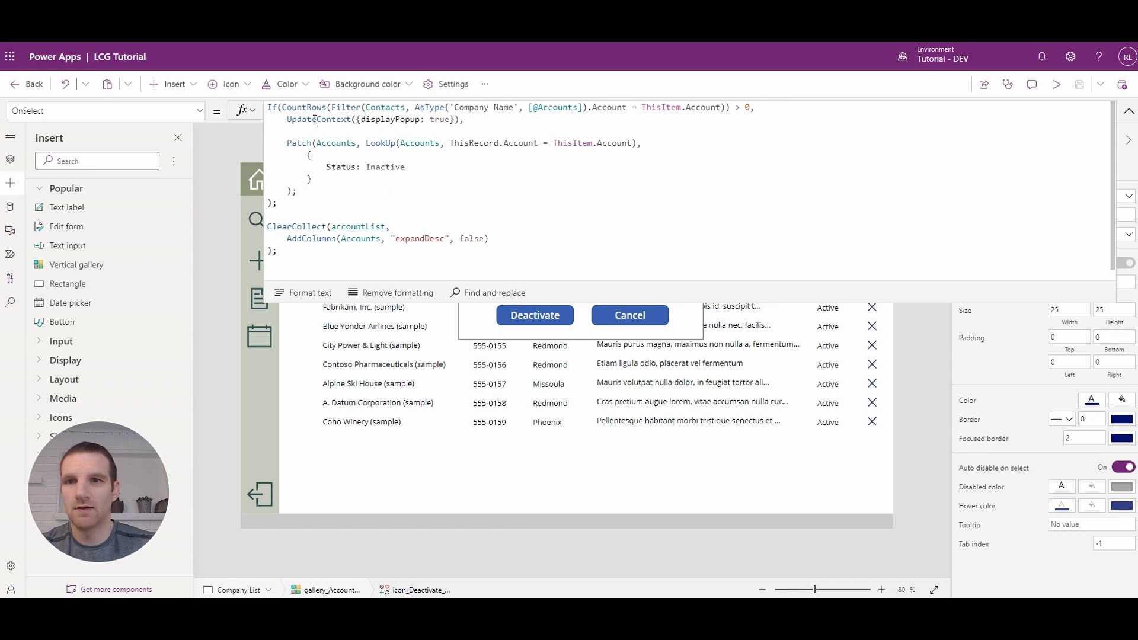
pyautogui.moveTo(287, 119); pyautogui.dragTo(463, 120)
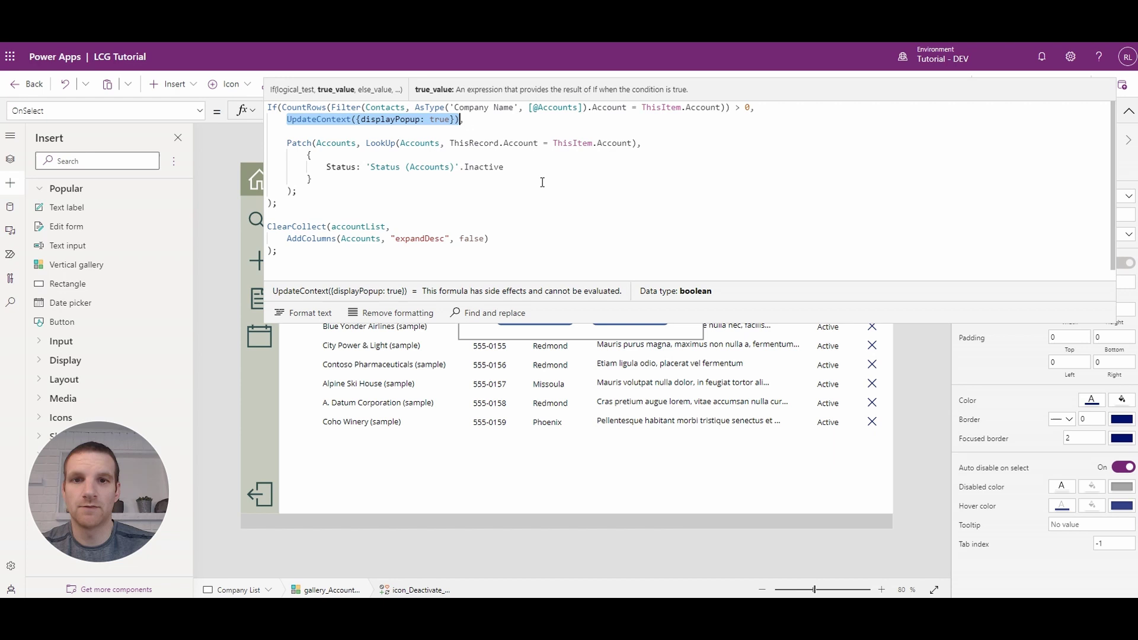
pyautogui.moveTo(737, 319); pyautogui.dragTo(678, 201)
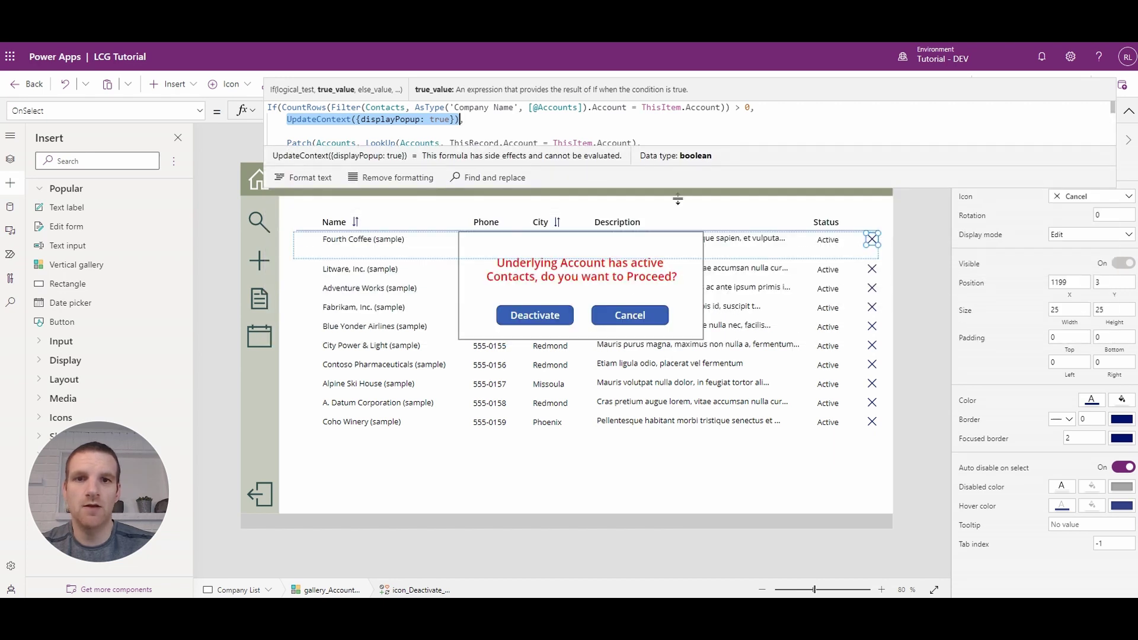
# Paste the formula into the Cancel button's OnSelect and change true to false
pyautogui.click(630, 314)
pyautogui.doubleClick(280, 110)
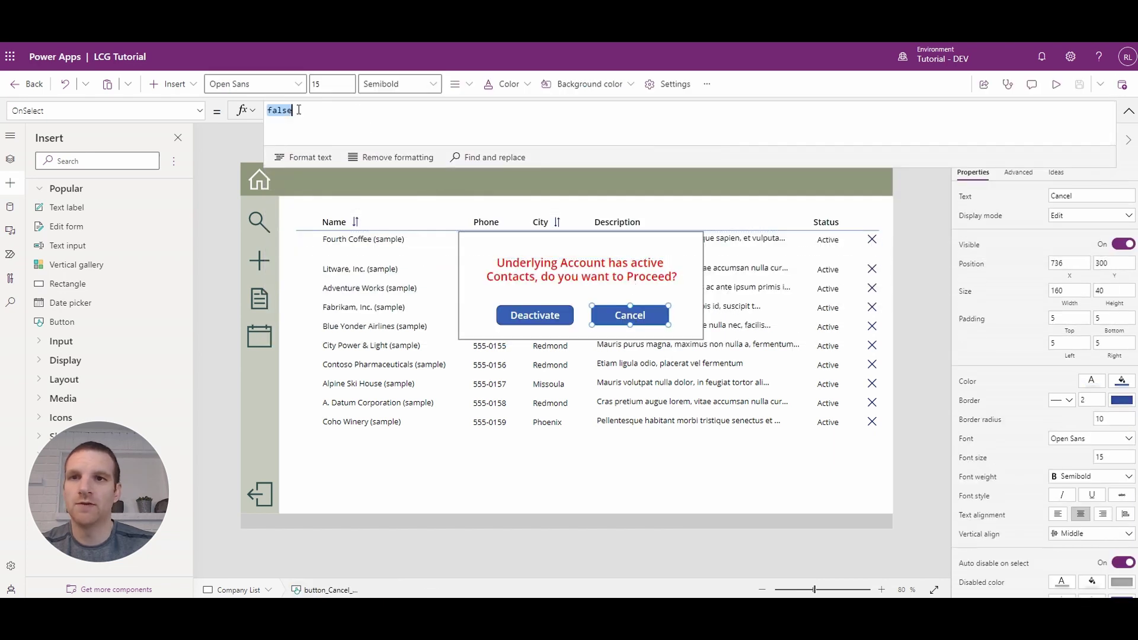
pyautogui.hotkey('ctrl', 'v')
pyautogui.doubleClick(418, 111)
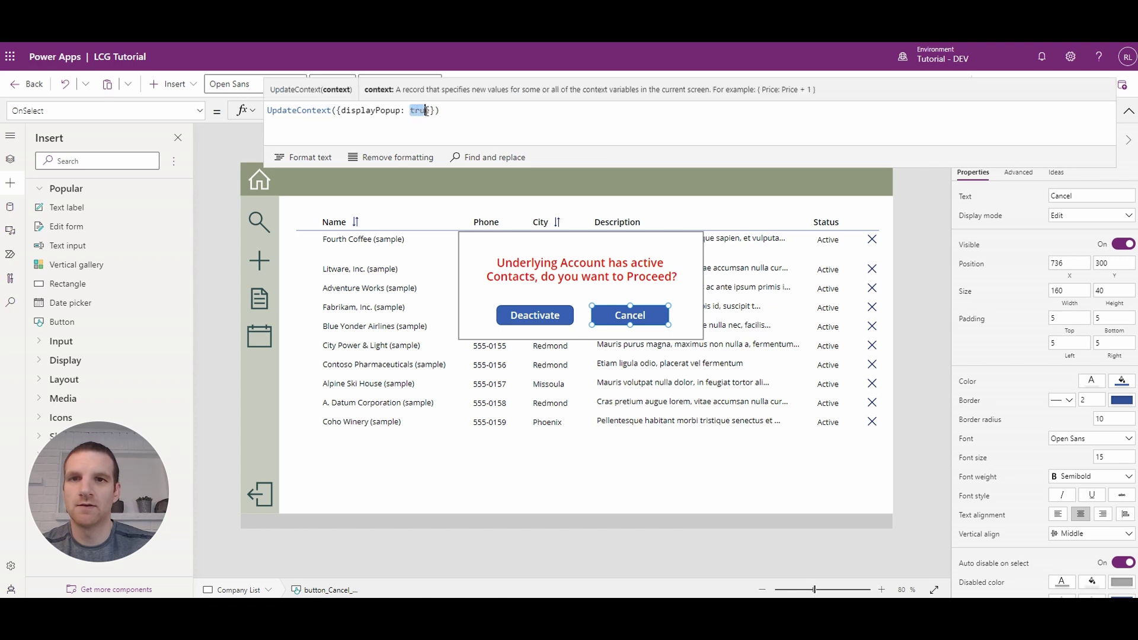
pyautogui.write('false')
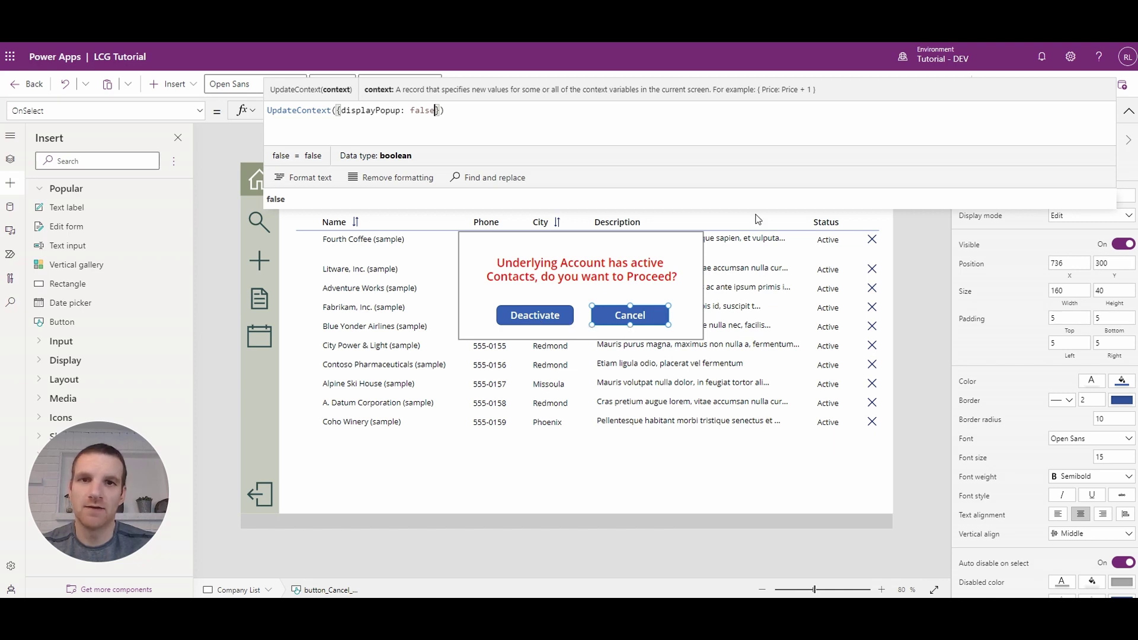
# Select the pop-up's Deactivate button and begin replacing its caption with Proceed
pyautogui.click(539, 321)
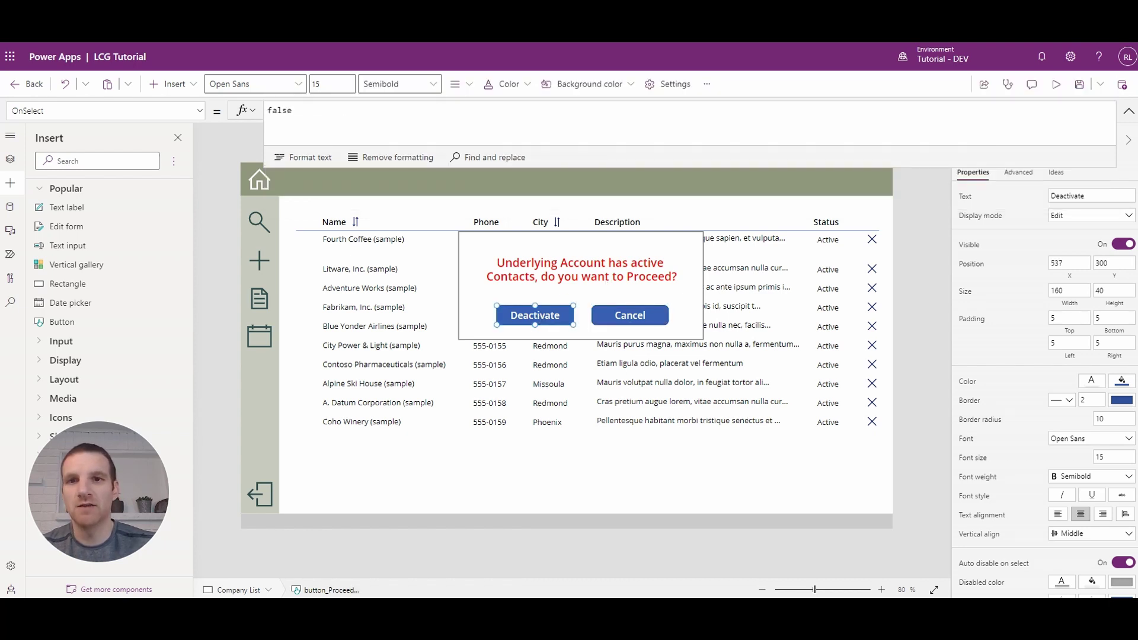
pyautogui.doubleClick(1065, 196)
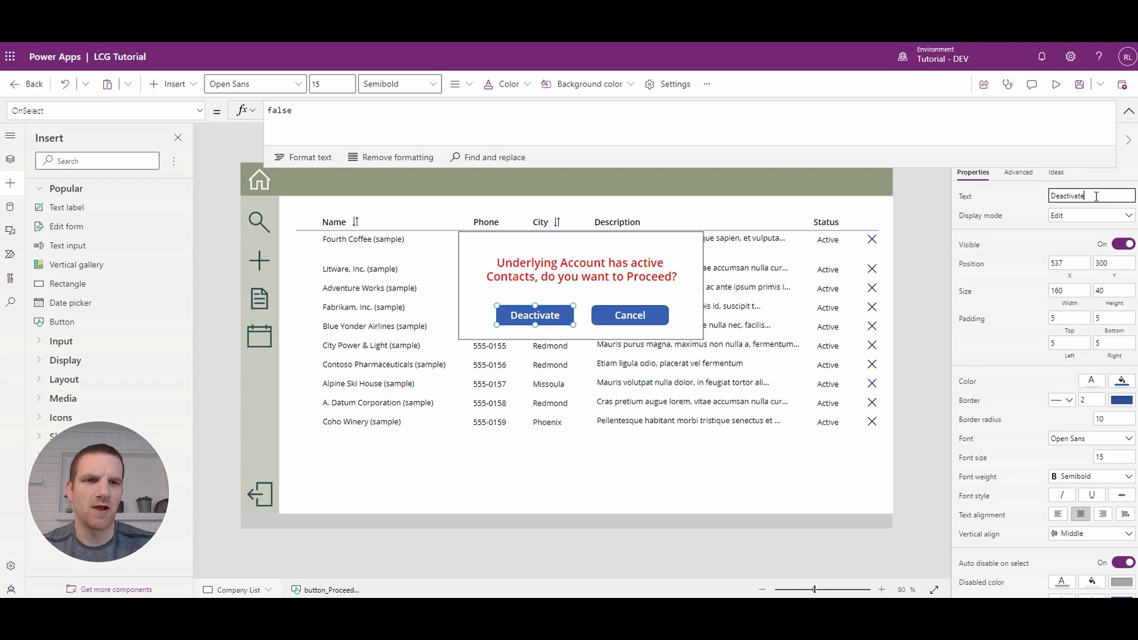
pyautogui.write('Proc')
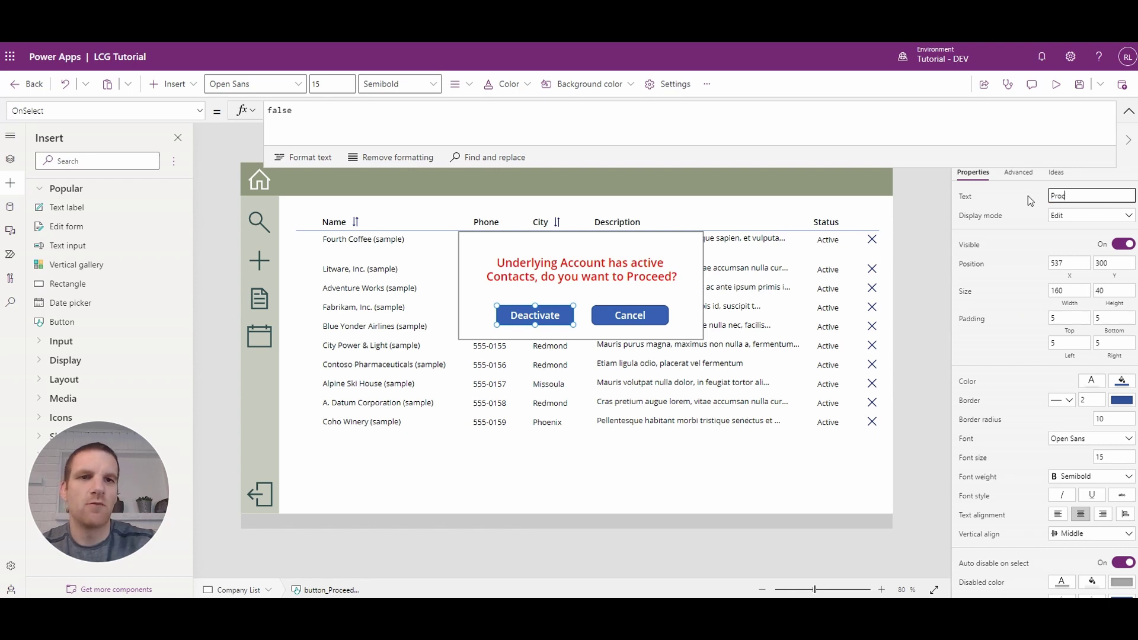
pyautogui.write('eed')
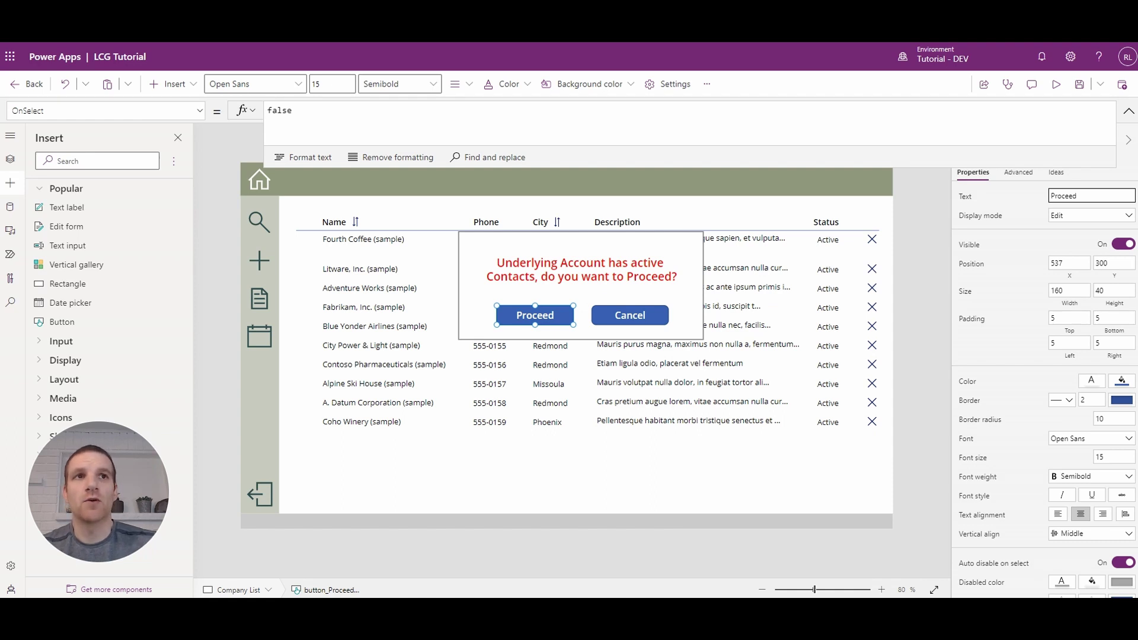
# Paste the X icon's Patch and ClearCollect code into the Proceed button's OnSelect
pyautogui.click(872, 241)
pyautogui.moveTo(511, 162); pyautogui.dragTo(514, 277)
pyautogui.scroll(-1, 299, 215)
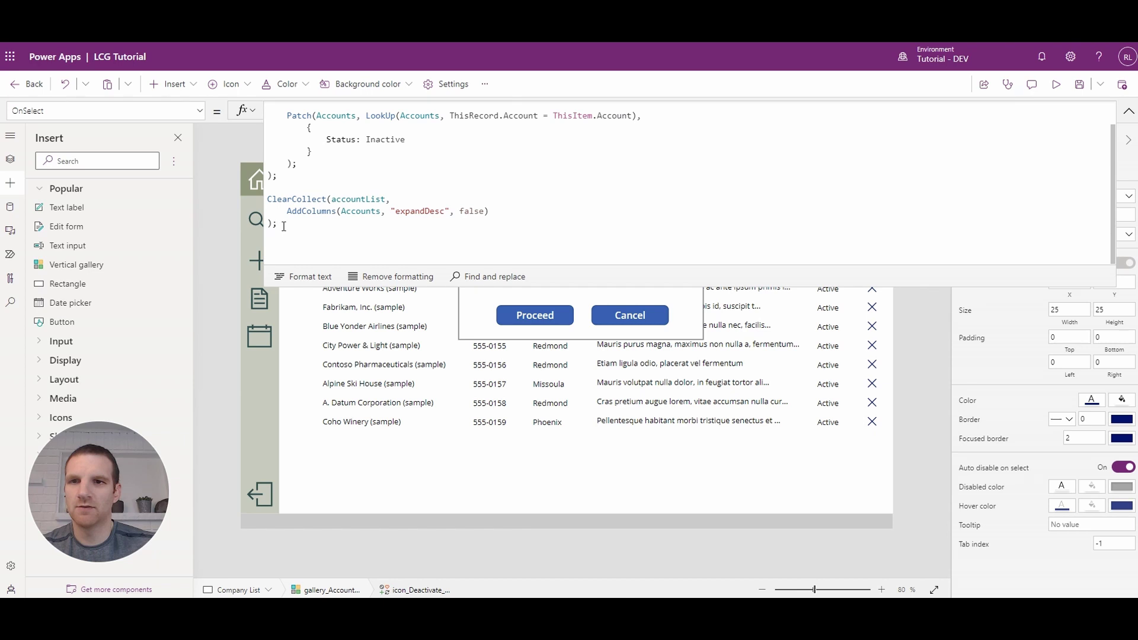
pyautogui.moveTo(283, 225); pyautogui.dragTo(287, 140)
pyautogui.hotkey('ctrl', 'c')
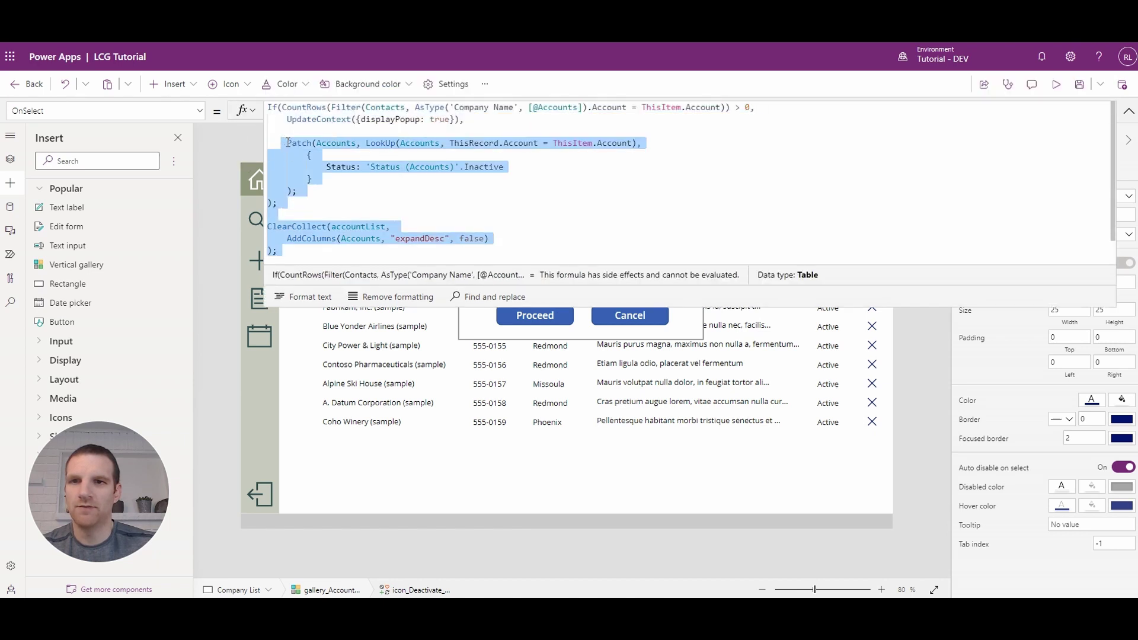
pyautogui.click(539, 319)
pyautogui.click(302, 111)
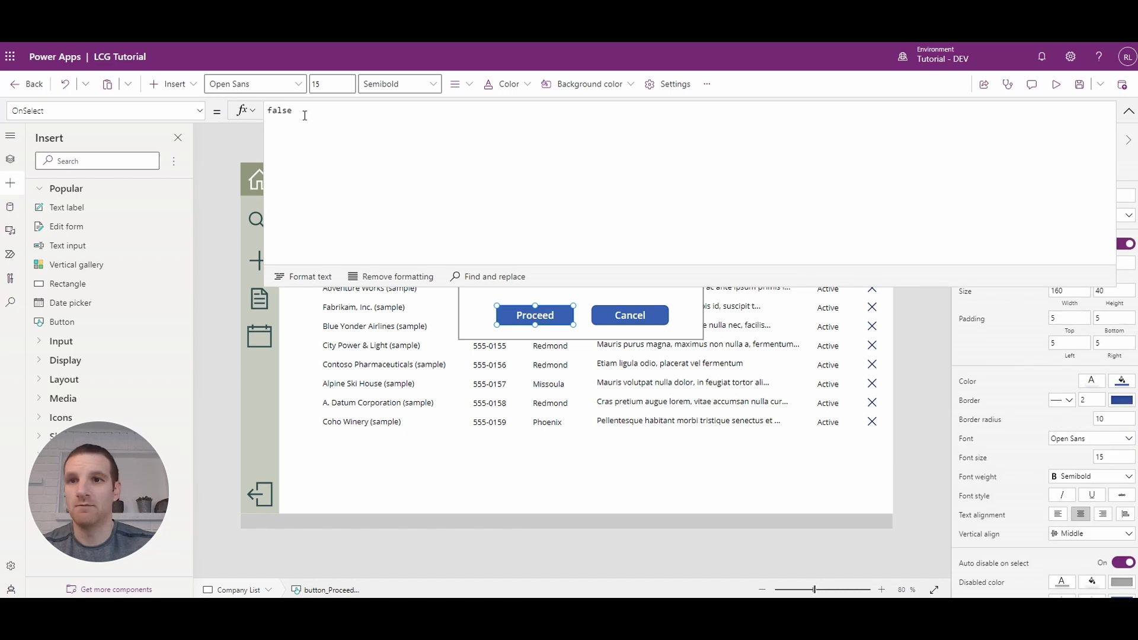
pyautogui.hotkey('ctrl', 'a')
pyautogui.hotkey('ctrl', 'v')
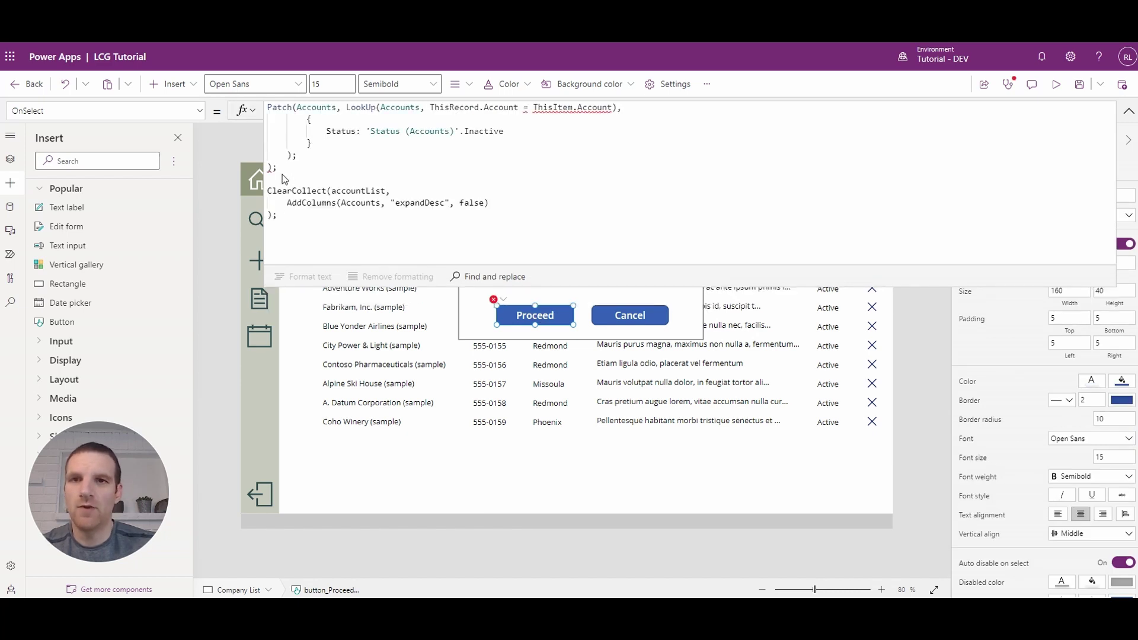
# Tidy the pasted code by removing the leftover brace and outdenting the Patch block
pyautogui.click(281, 175)
pyautogui.press('BackSpace')
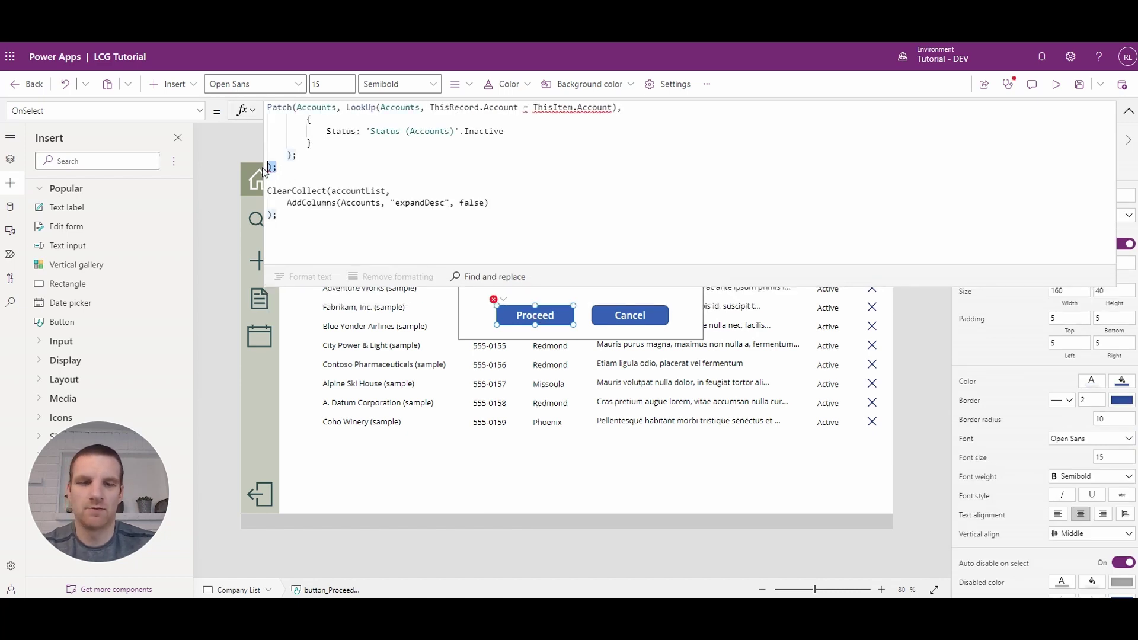
pyautogui.moveTo(303, 158); pyautogui.dragTo(202, 122)
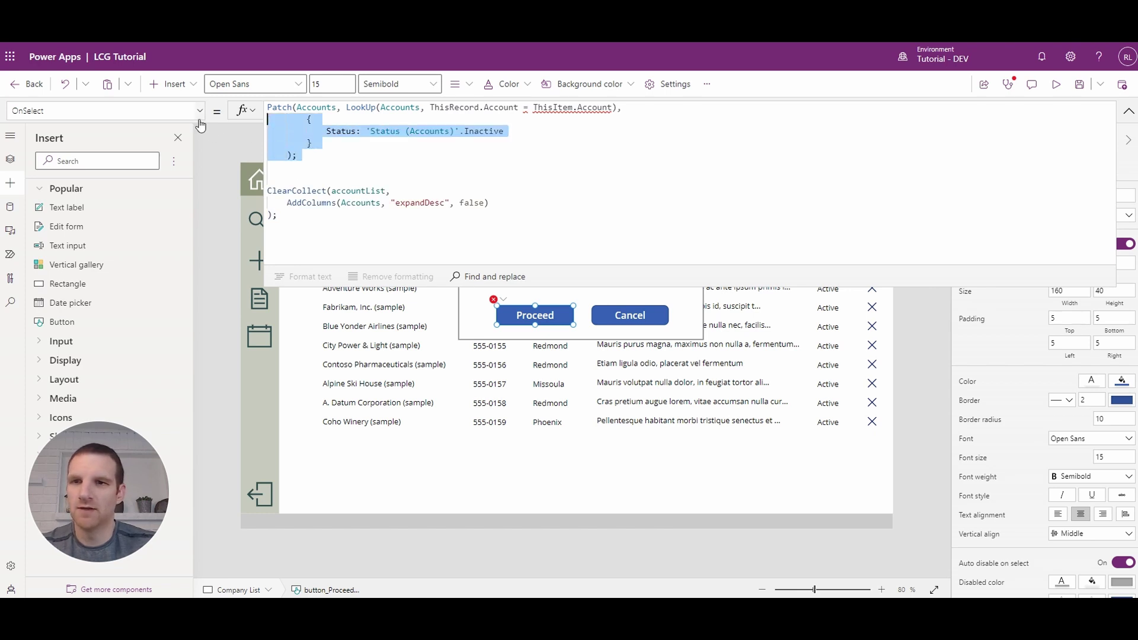
pyautogui.hotkey('shift', 'Tab')
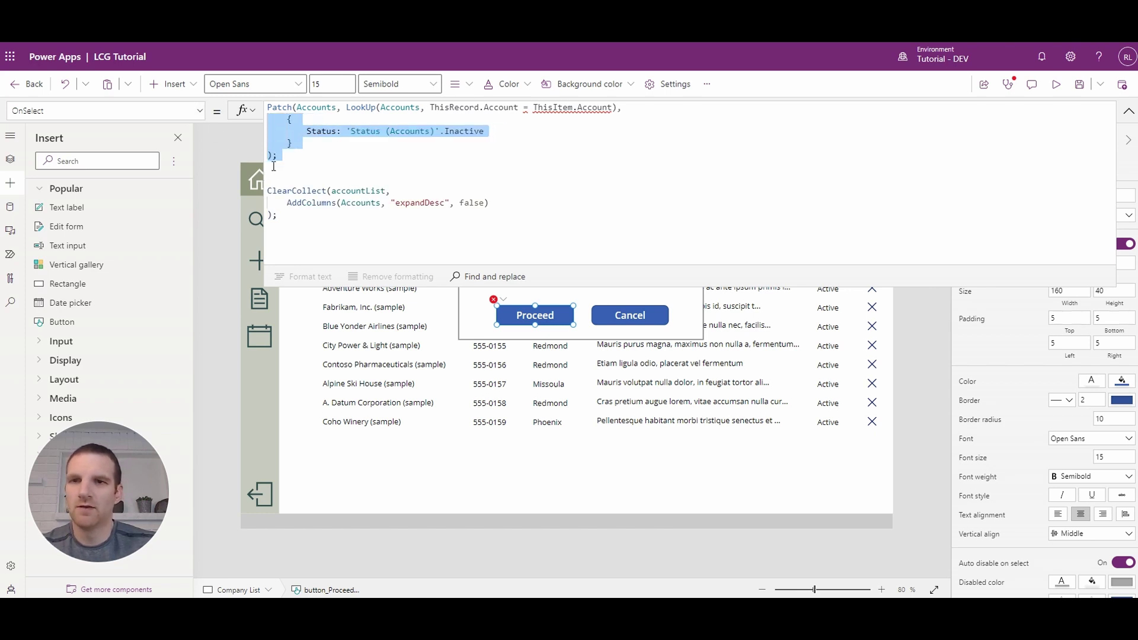
pyautogui.click(275, 166)
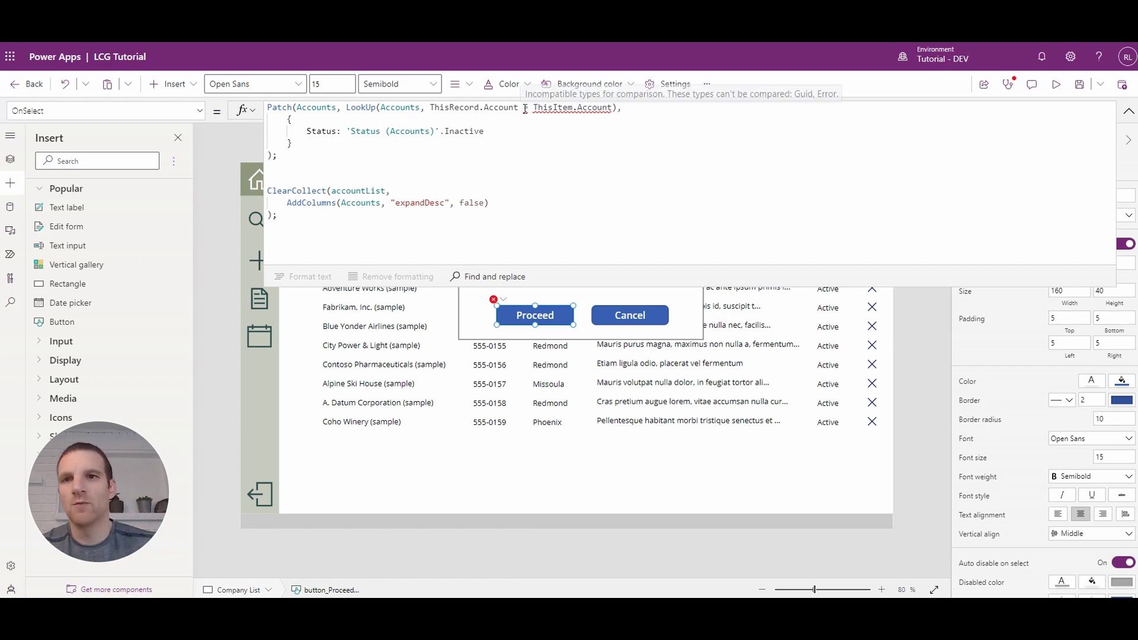
pyautogui.moveTo(553, 108)
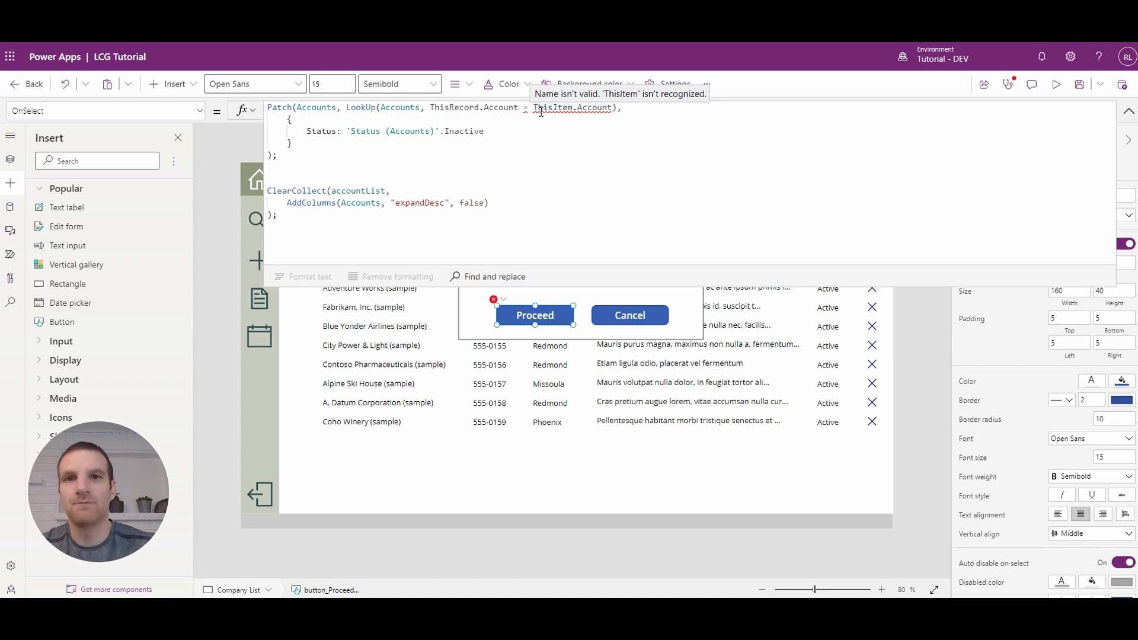
# Replace ThisItem in the LookUp condition with gallery_AccountList
pyautogui.doubleClick(551, 108)
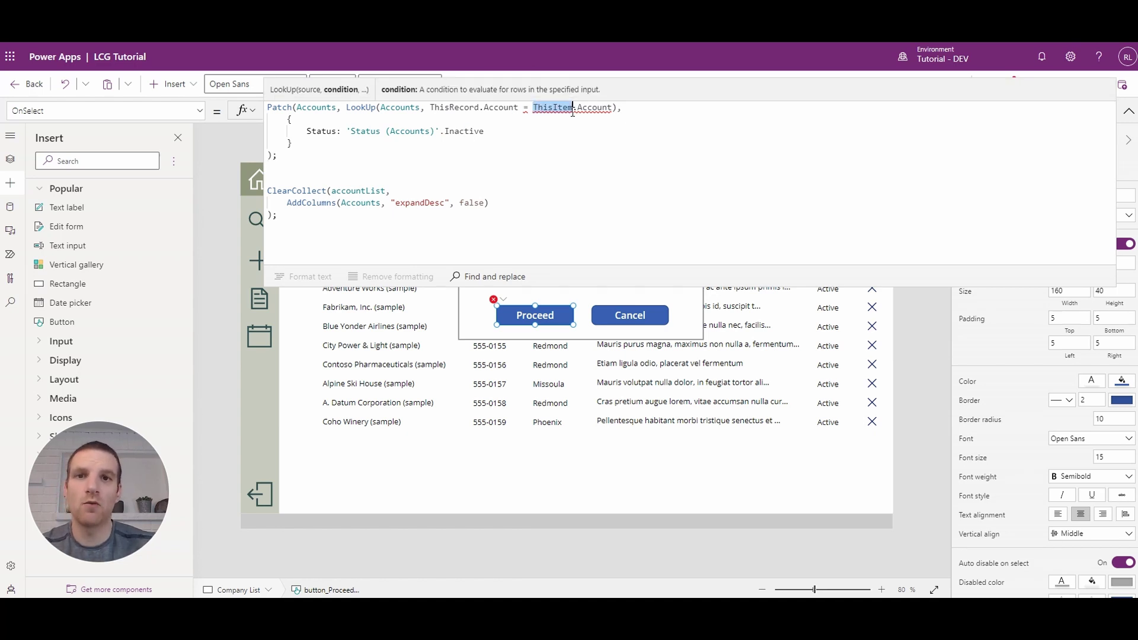
pyautogui.write('ga')
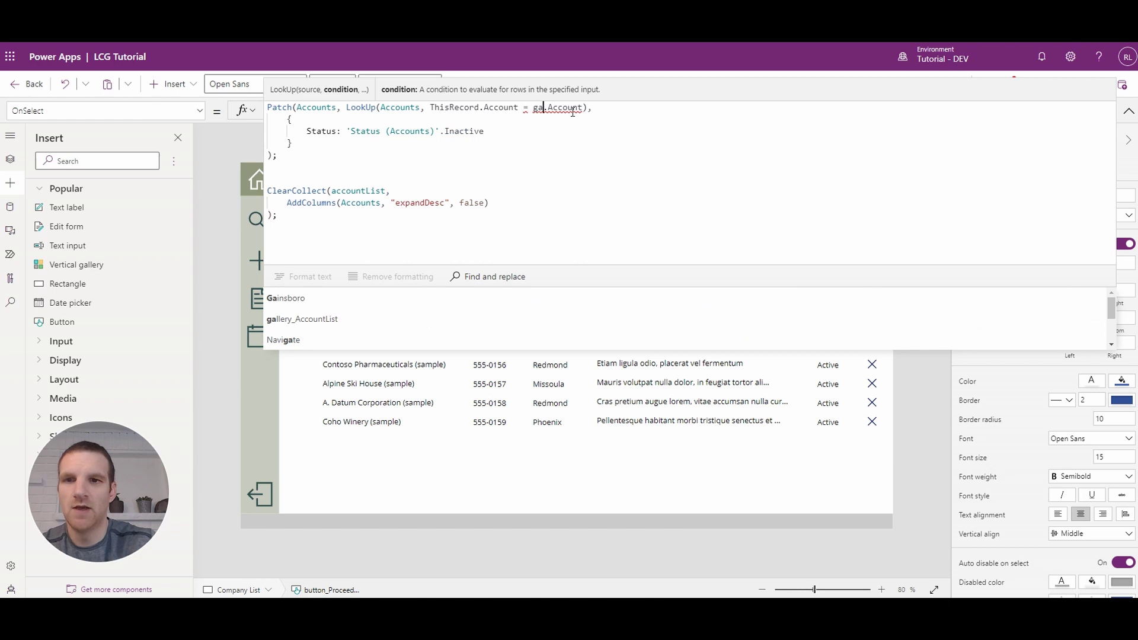
pyautogui.press('Down')
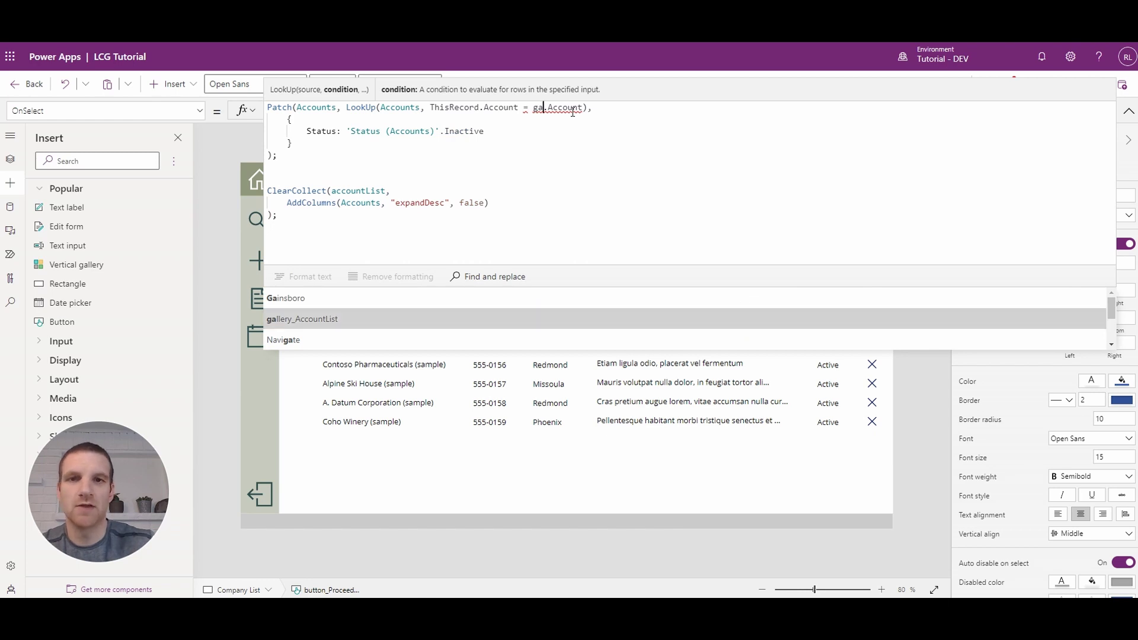
pyautogui.press('Tab')
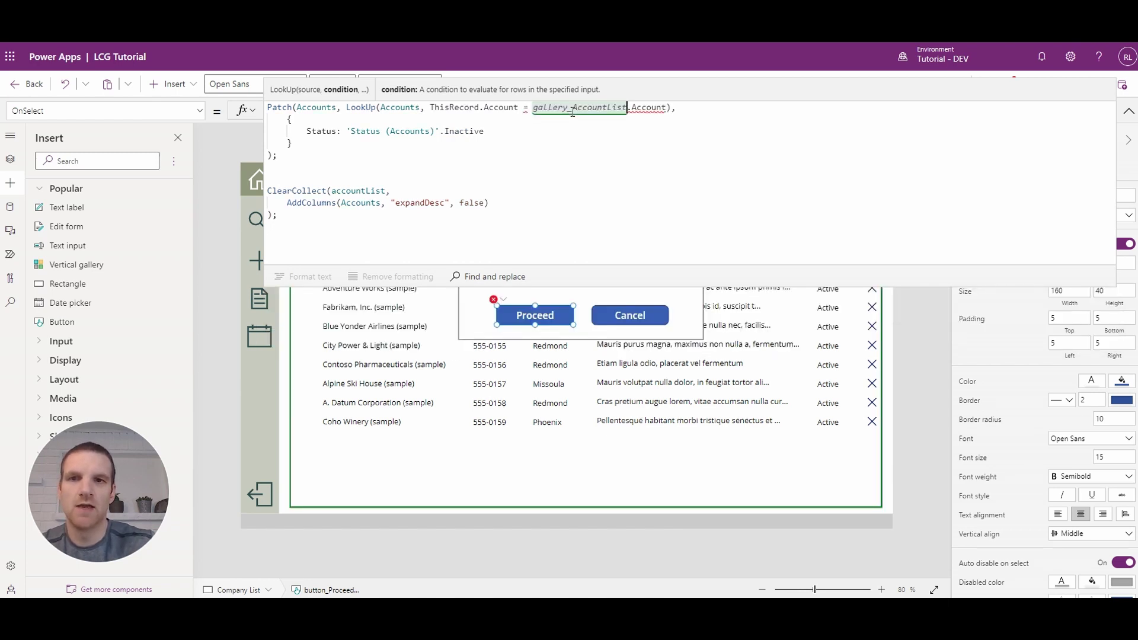
pyautogui.write('.Select')
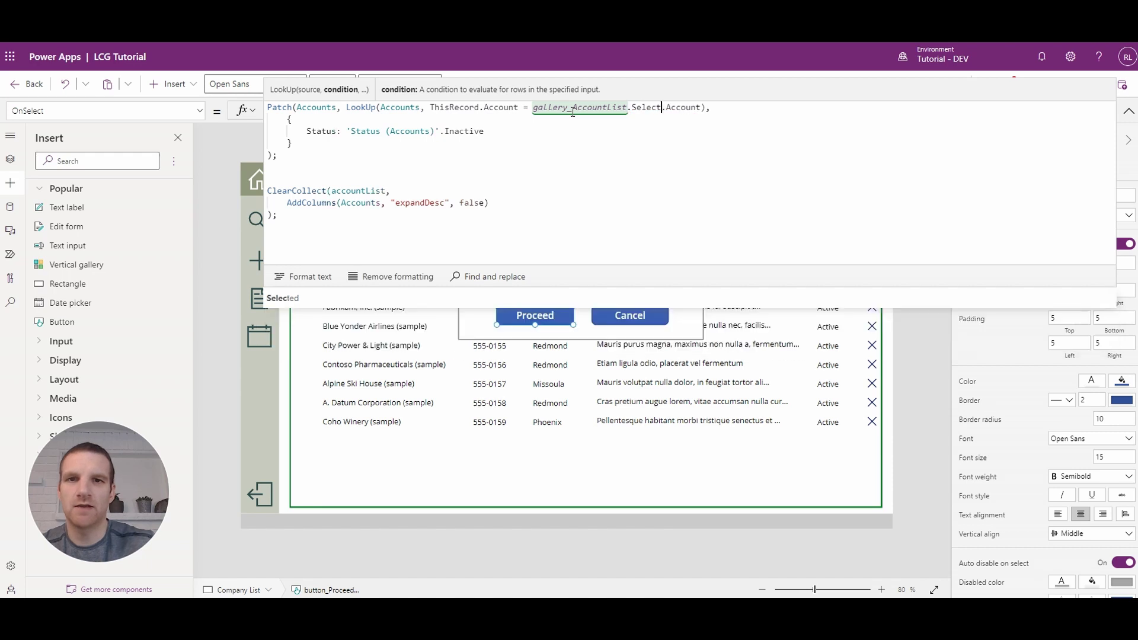
pyautogui.write('ed.Account')
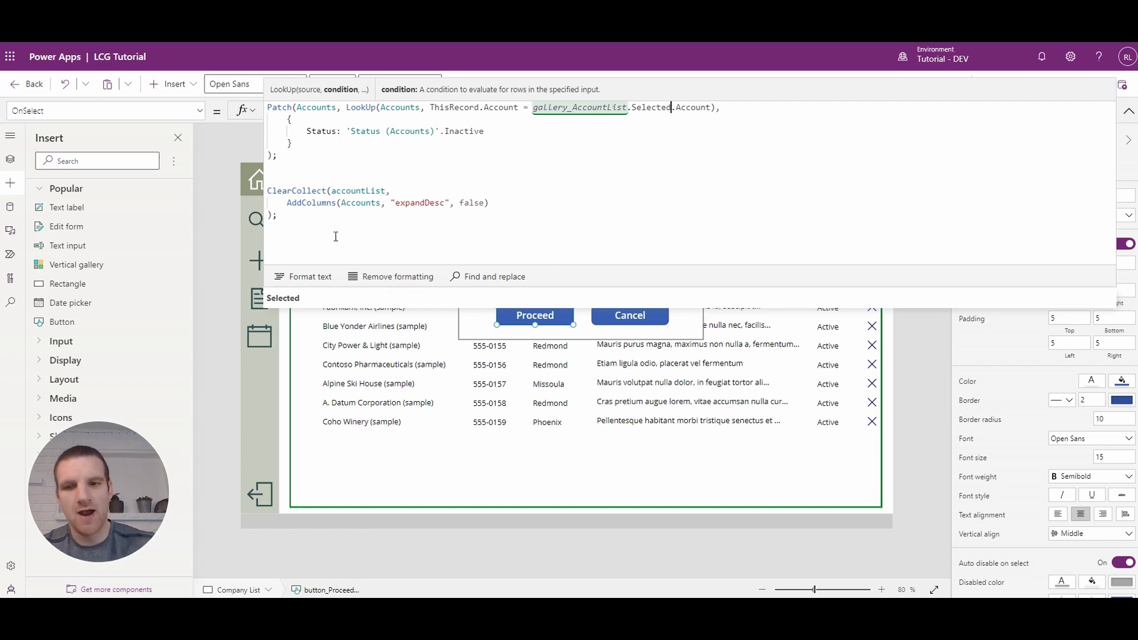
# Append Cancel's UpdateContext displayPopup-false formula as a new line in Proceed's OnSelect
pyautogui.click(627, 317)
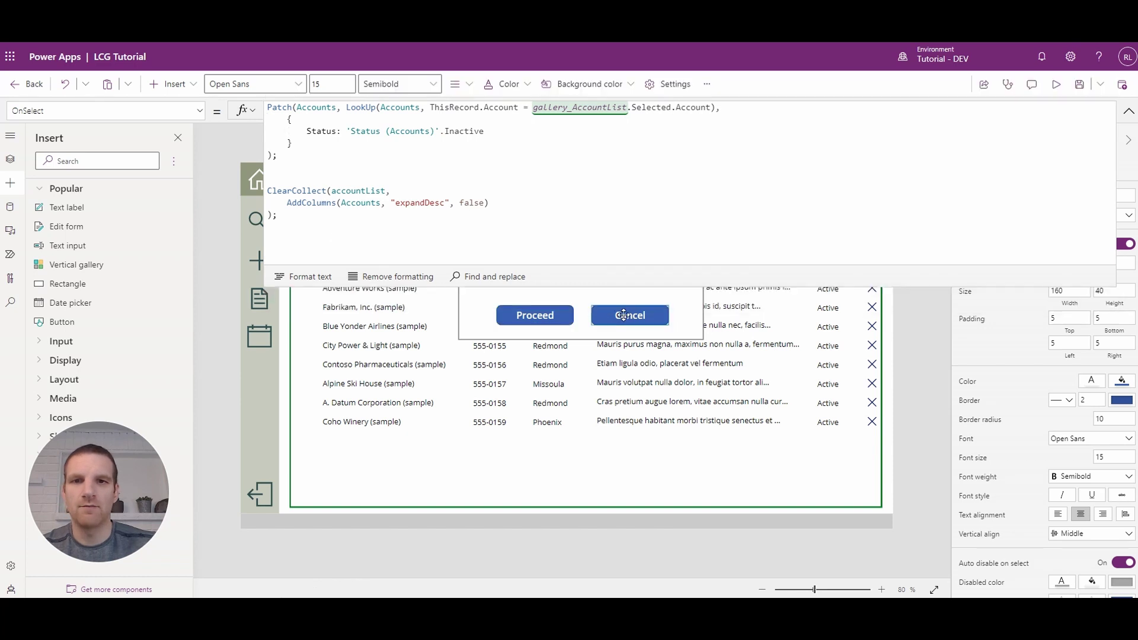
pyautogui.moveTo(448, 110); pyautogui.dragTo(256, 113)
pyautogui.hotkey('ctrl', 'c')
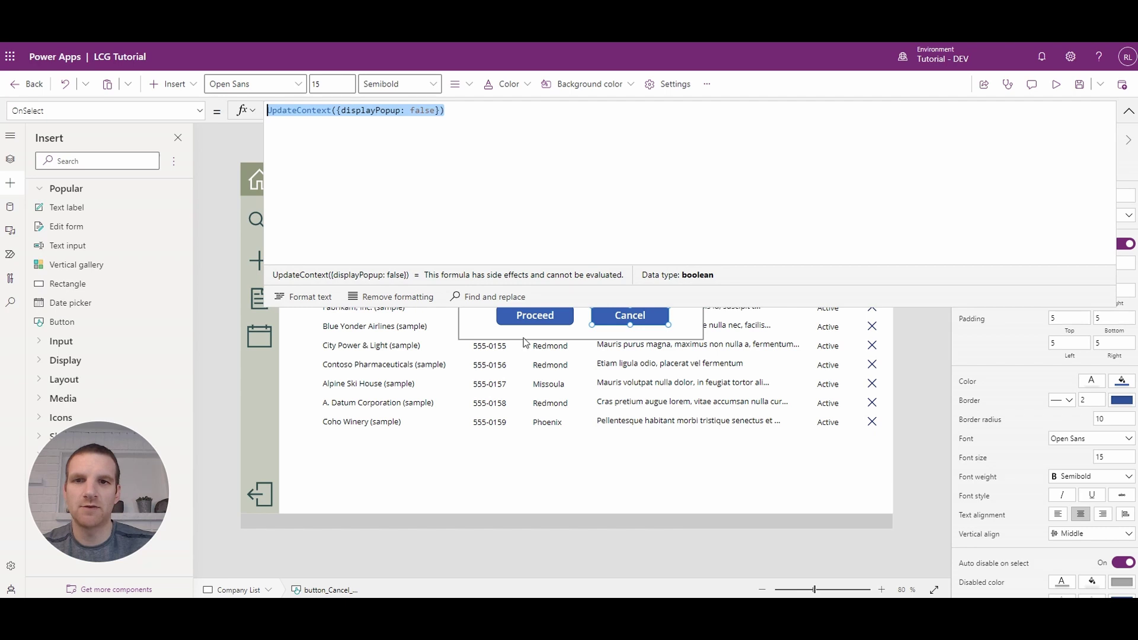
pyautogui.click(533, 317)
pyautogui.click(302, 218)
pyautogui.press('Return')
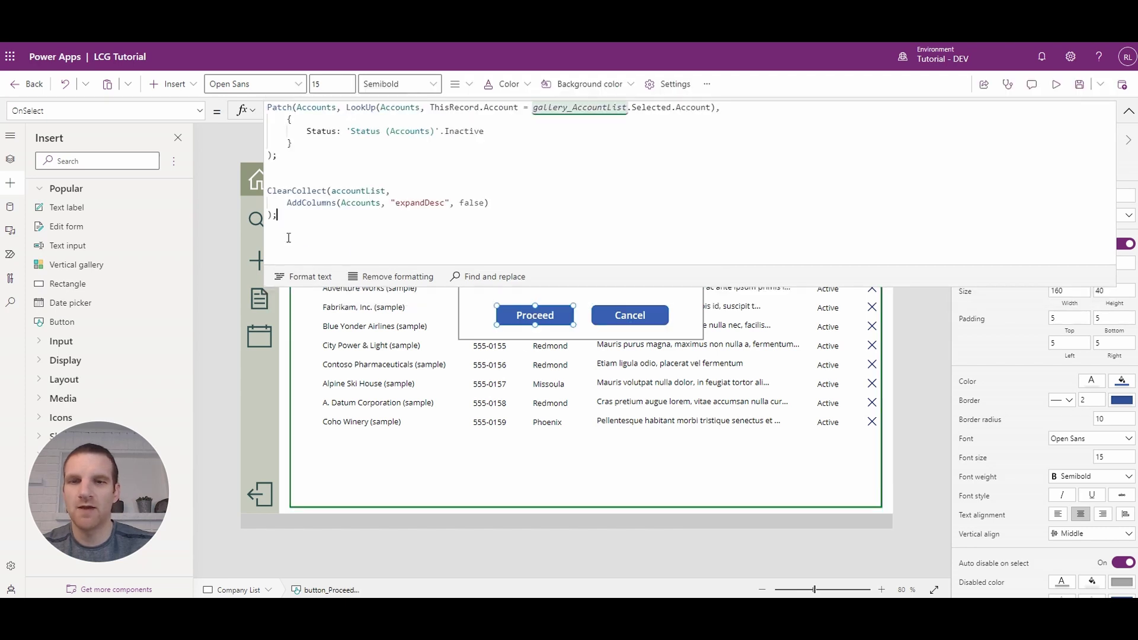
pyautogui.hotkey('ctrl', 'v')
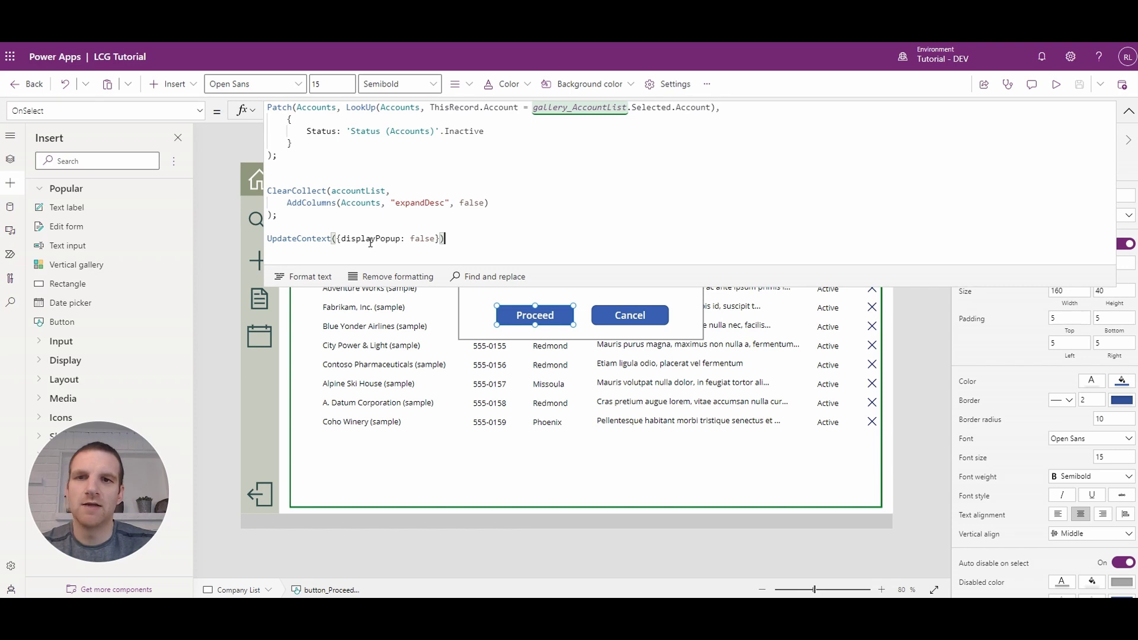
pyautogui.write(';')
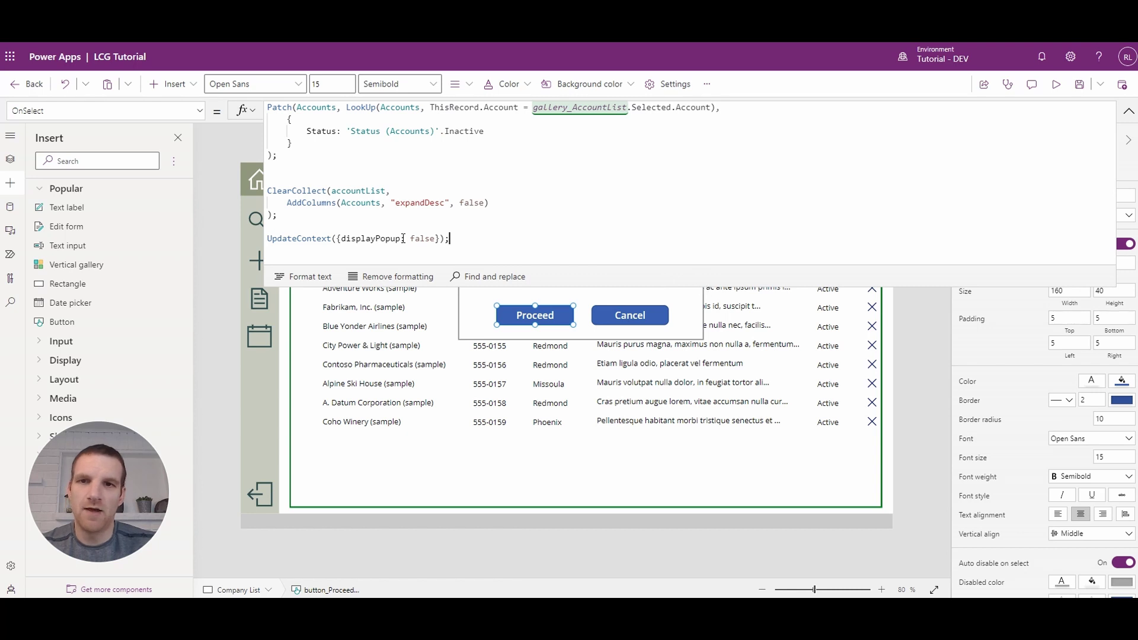
pyautogui.moveTo(403, 238); pyautogui.dragTo(343, 239)
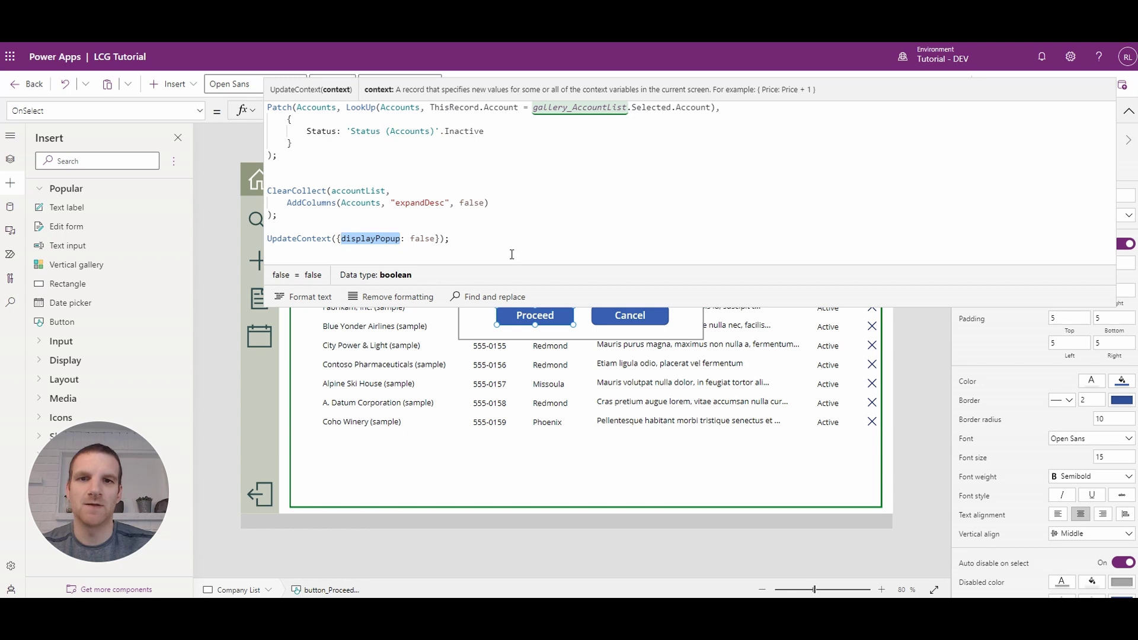
# Group the Cancel, Proceed, warning label and backdrop controls, and start naming it group_DeactivatePopup
pyautogui.moveTo(756, 267)
pyautogui.mouseDown()
pyautogui.moveTo(756, 303)
pyautogui.moveTo(756, 121)
pyautogui.mouseUp()
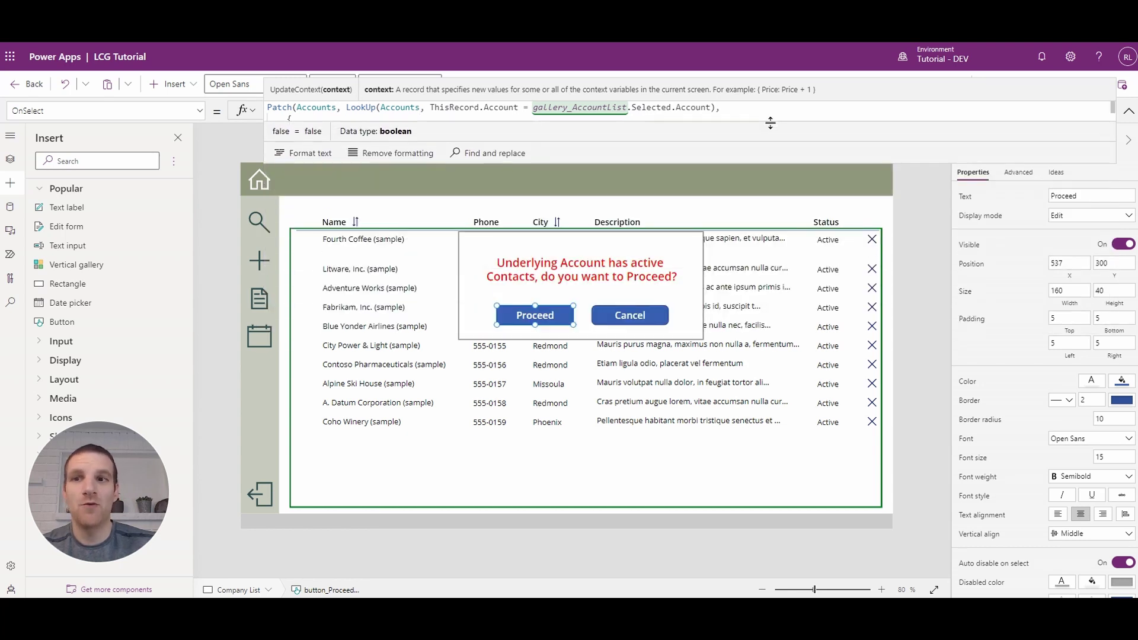
pyautogui.click(9, 164)
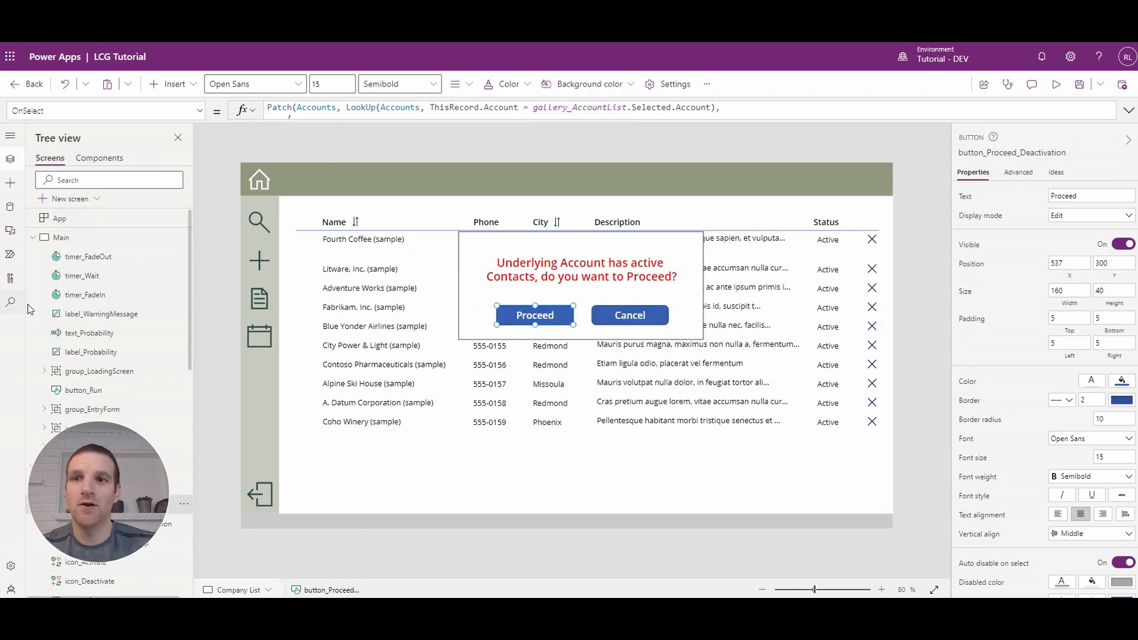
pyautogui.scroll(-5, 105, 307)
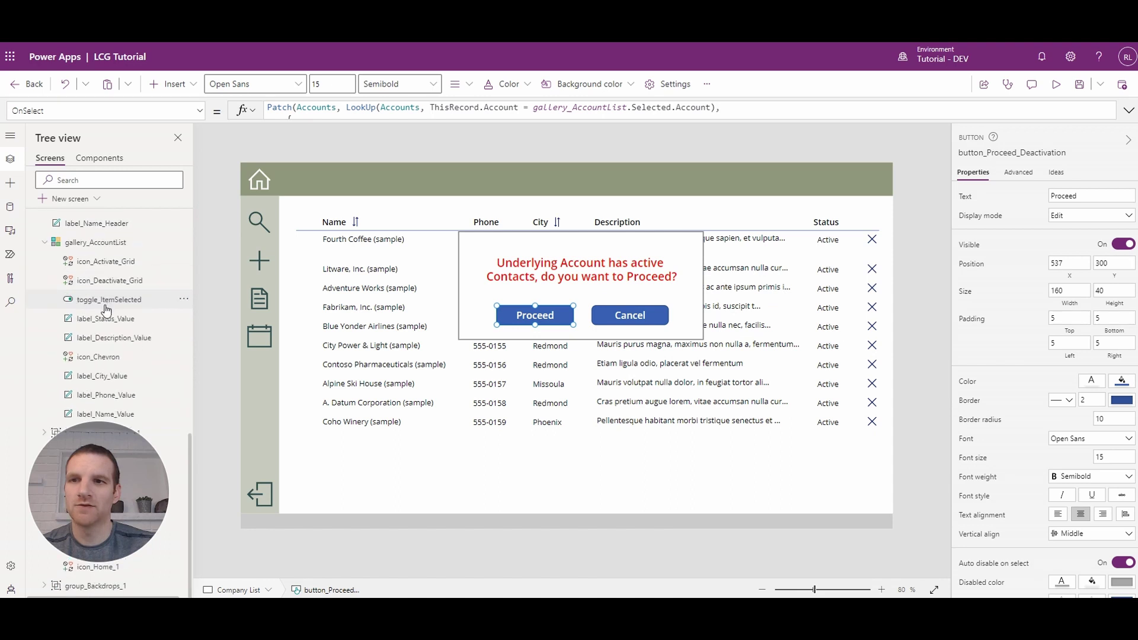
pyautogui.scroll(3, 104, 302)
pyautogui.scroll(3, 105, 303)
pyautogui.scroll(3, 105, 302)
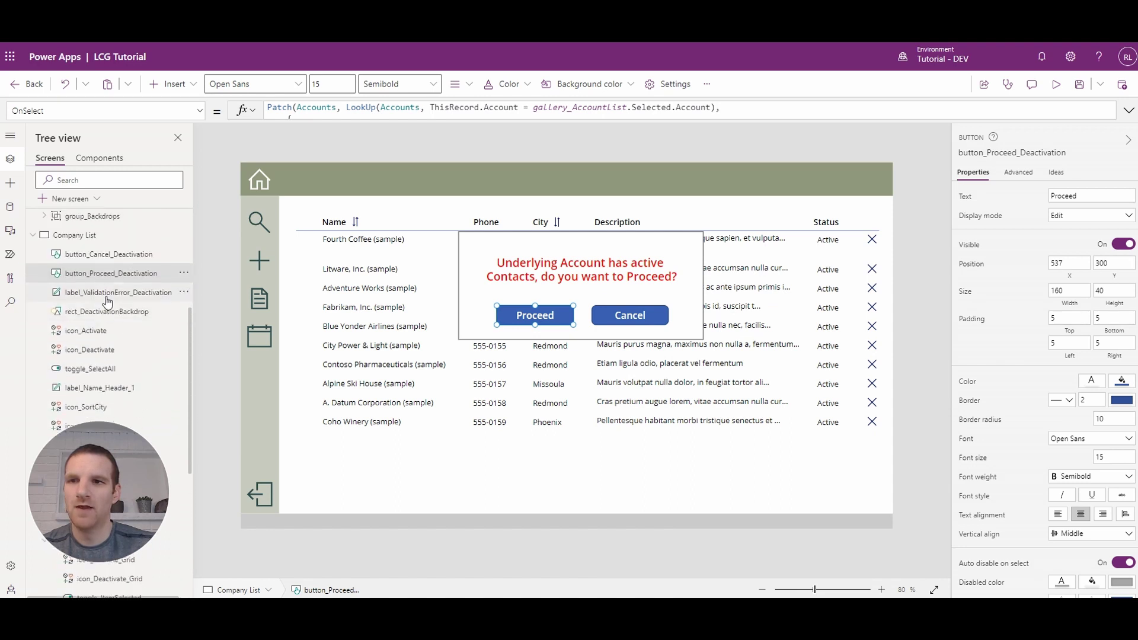
pyautogui.click(101, 255)
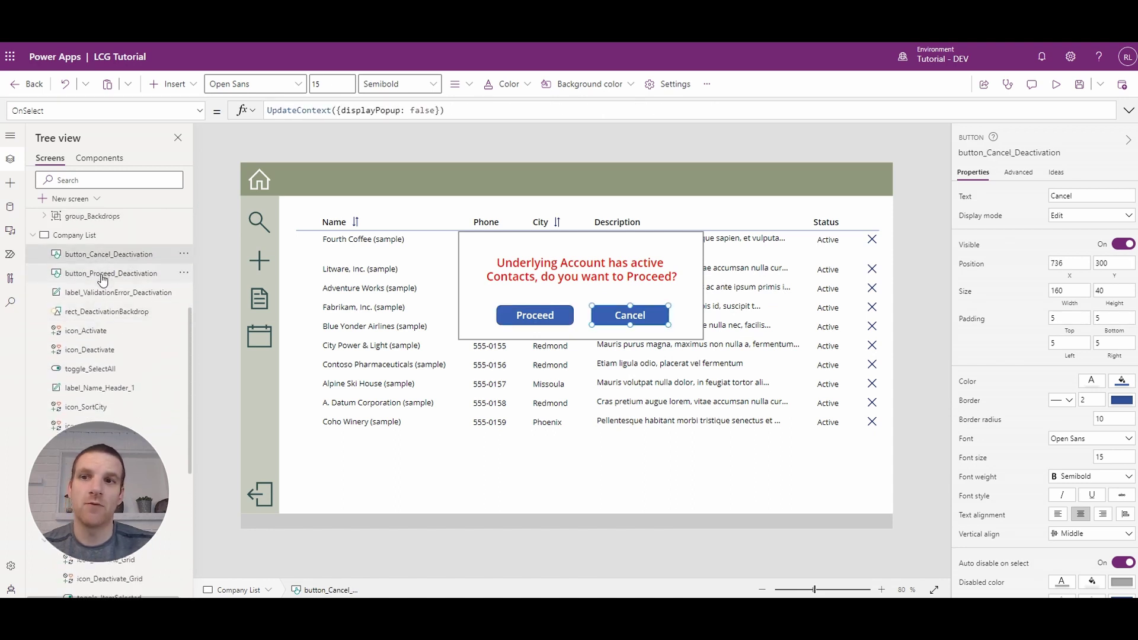
pyautogui.keyDown('ctrl'); pyautogui.click(110, 273); pyautogui.keyUp('ctrl')
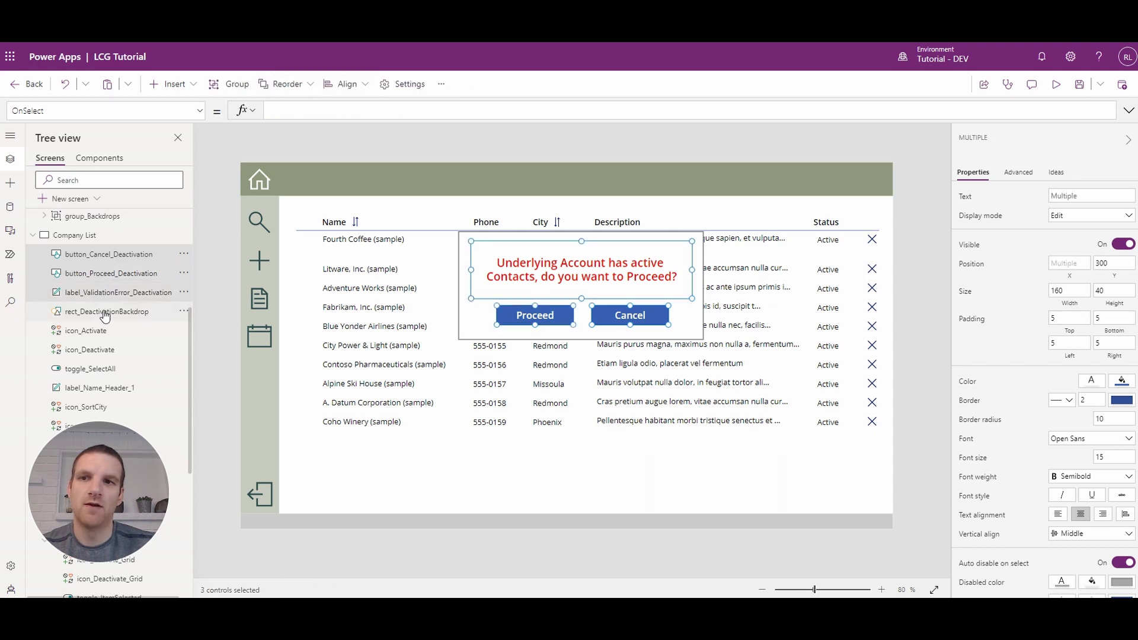
pyautogui.keyDown('ctrl'); pyautogui.click(107, 311); pyautogui.keyUp('ctrl')
pyautogui.click(183, 258)
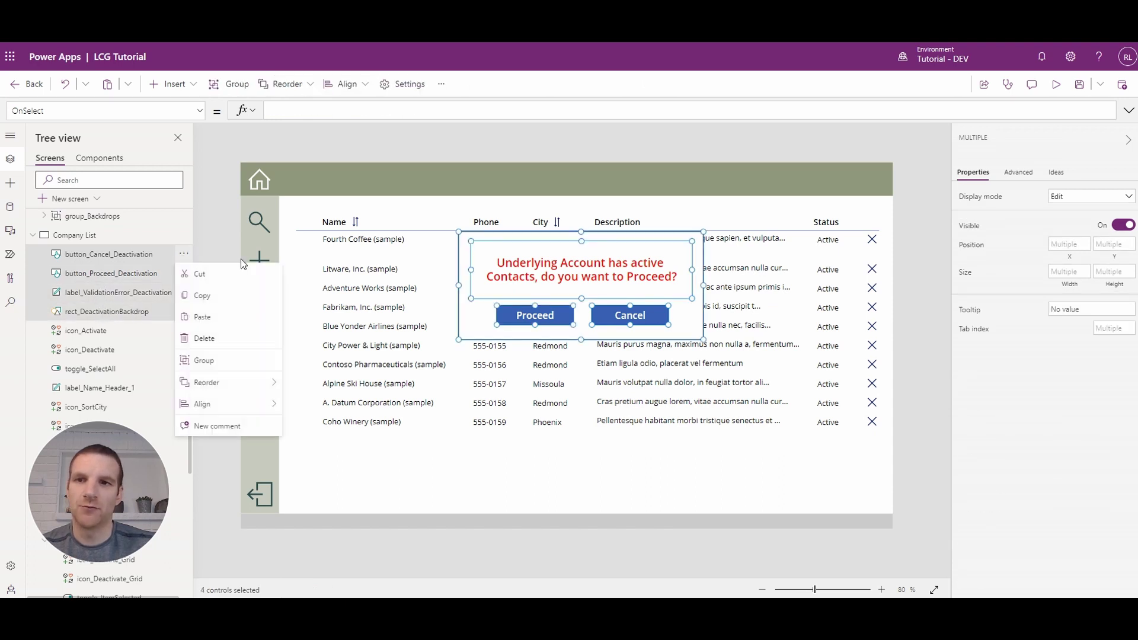
pyautogui.click(220, 362)
pyautogui.doubleClick(78, 254)
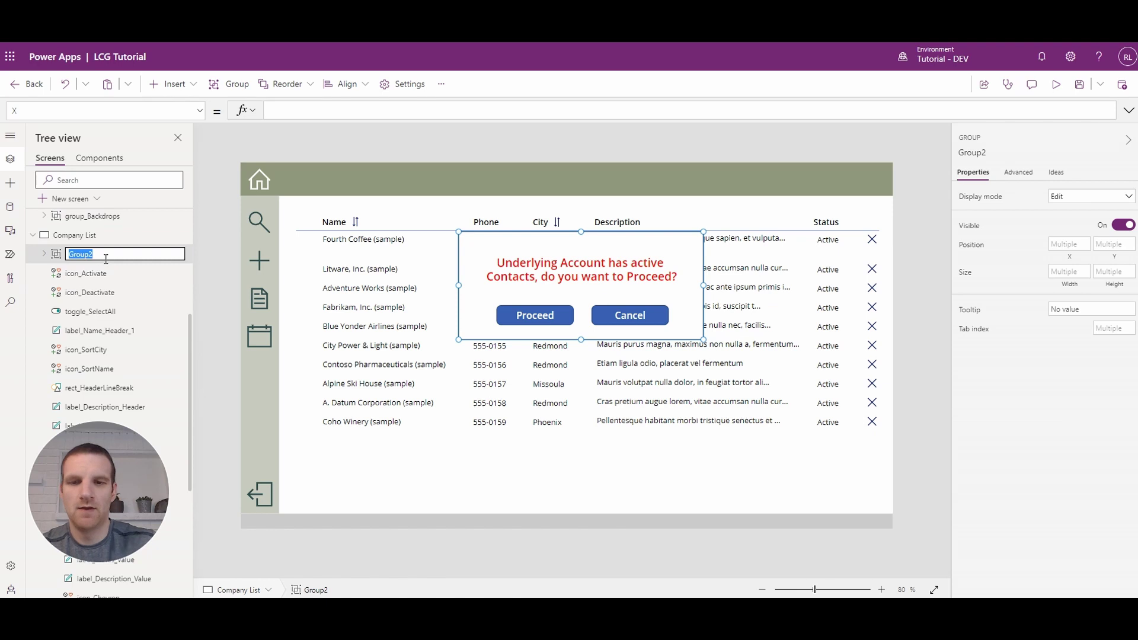
pyautogui.write('group_Deac')
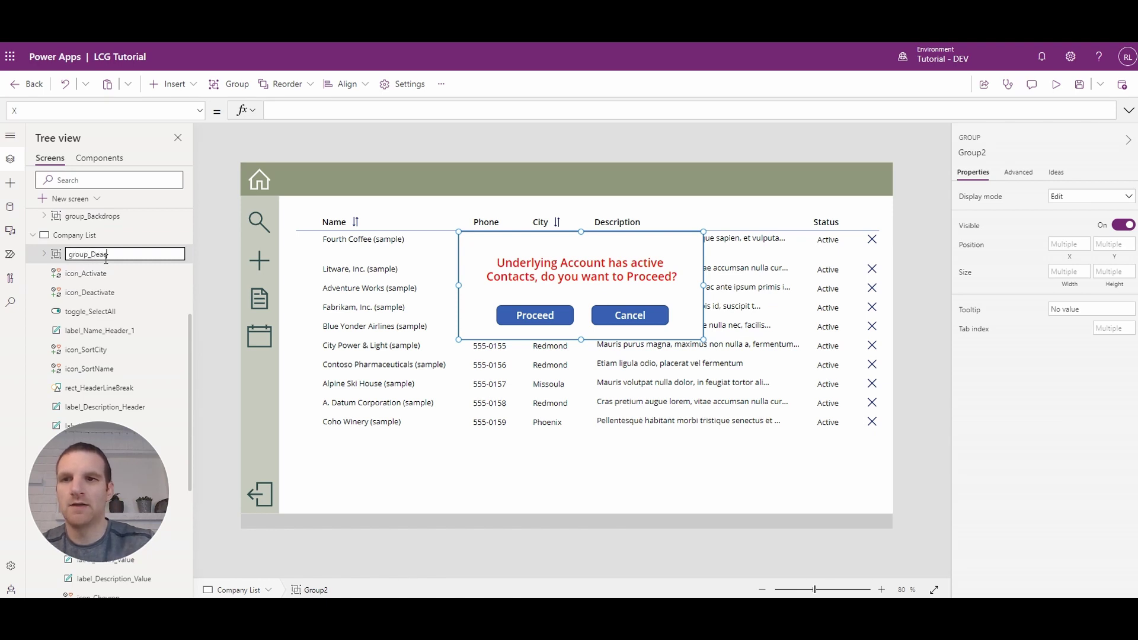
pyautogui.write('tivatePopup')
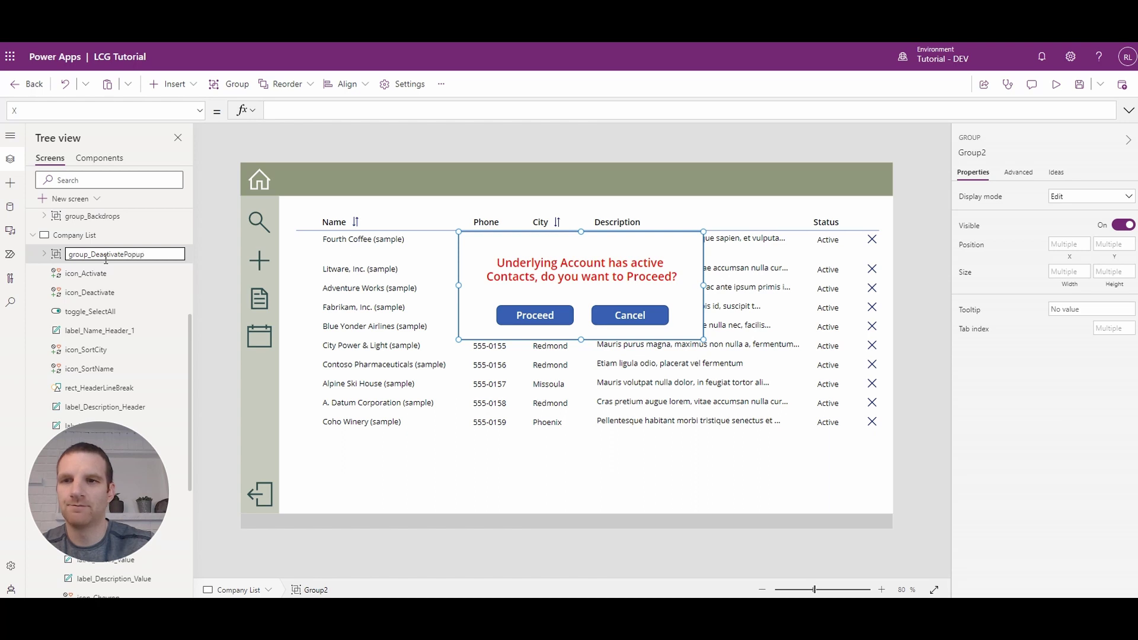
# Confirm the group_DeactivatePopup name and set its Visible property to displayPopup
pyautogui.press('Return')
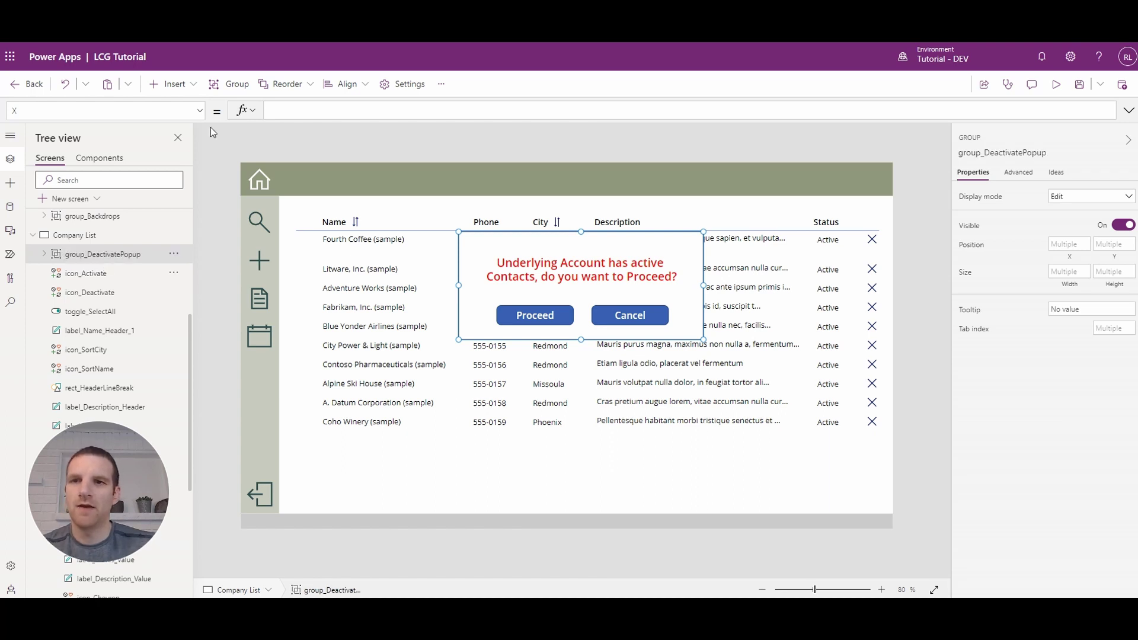
pyautogui.click(199, 111)
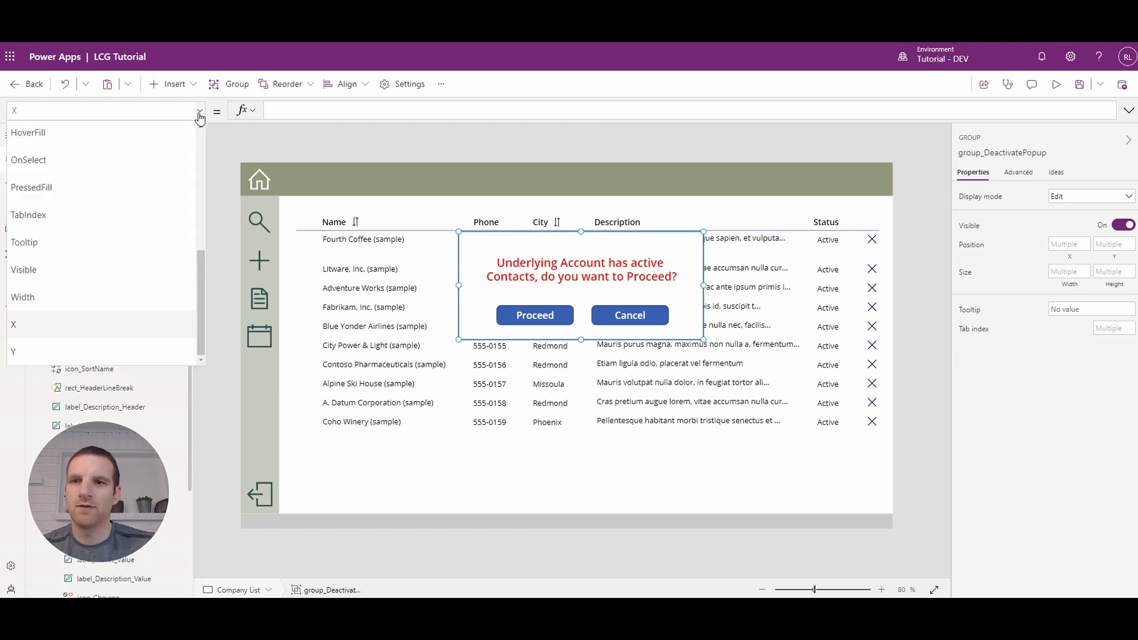
pyautogui.click(63, 270)
pyautogui.doubleClick(278, 111)
pyautogui.write('displayPopup')
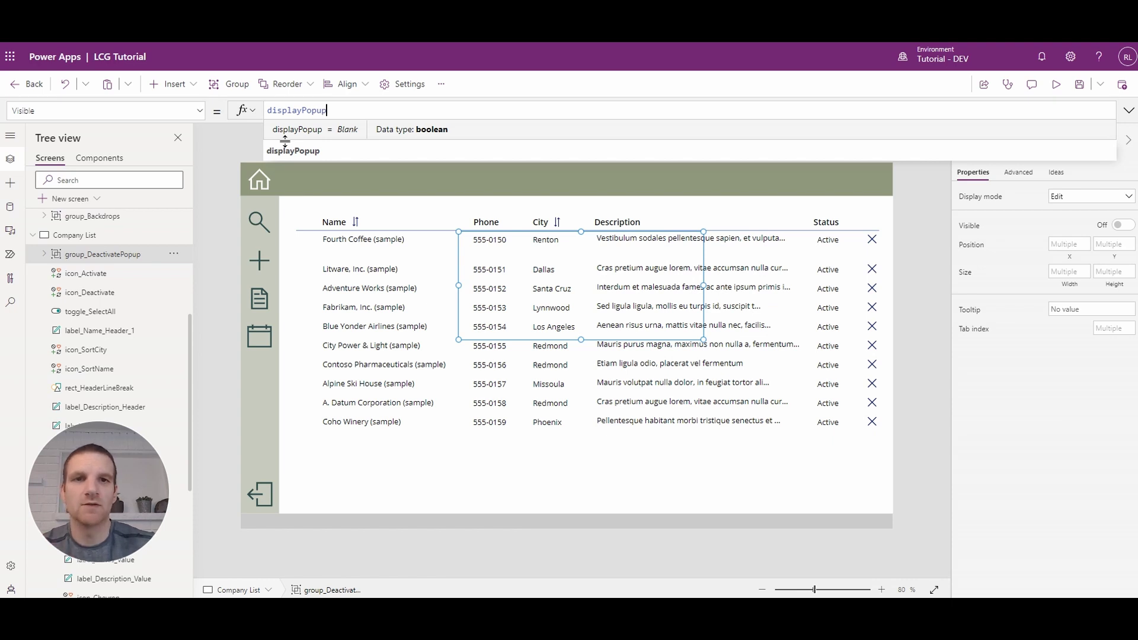
pyautogui.click(928, 197)
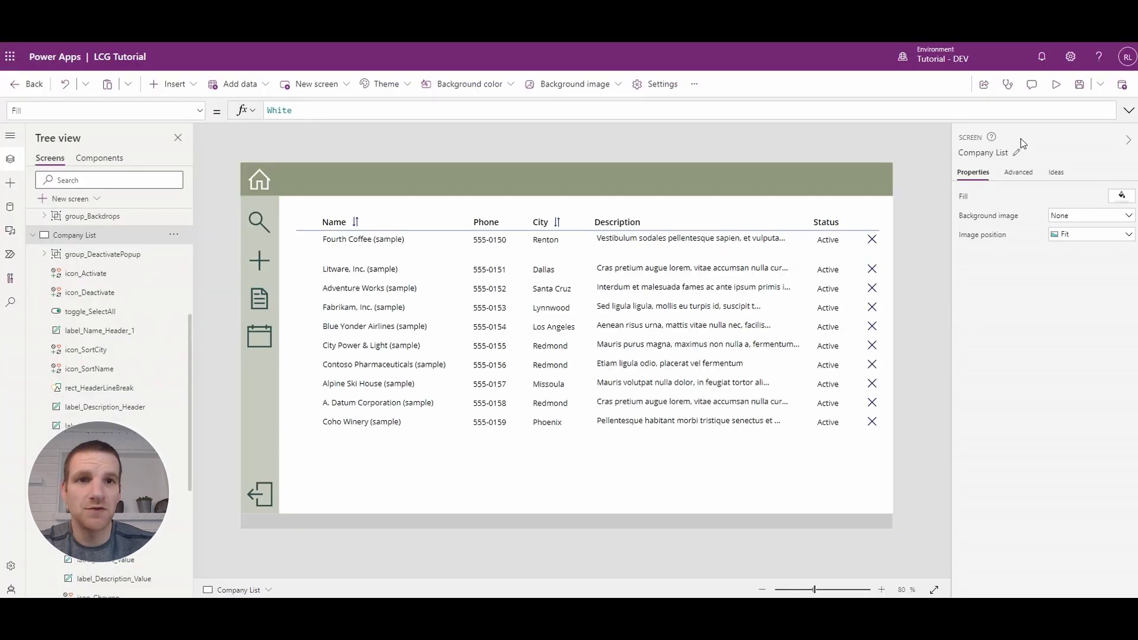
# In preview, cancel and then proceed with deactivating Fourth Coffee, then reactivate it
pyautogui.click(1055, 84)
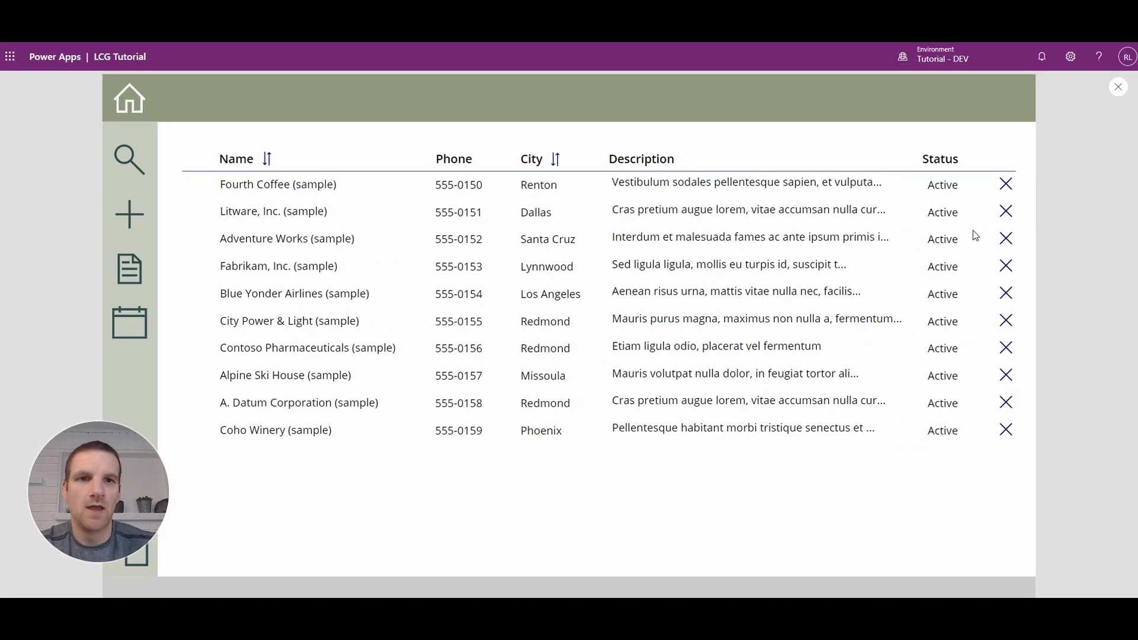
pyautogui.click(1005, 186)
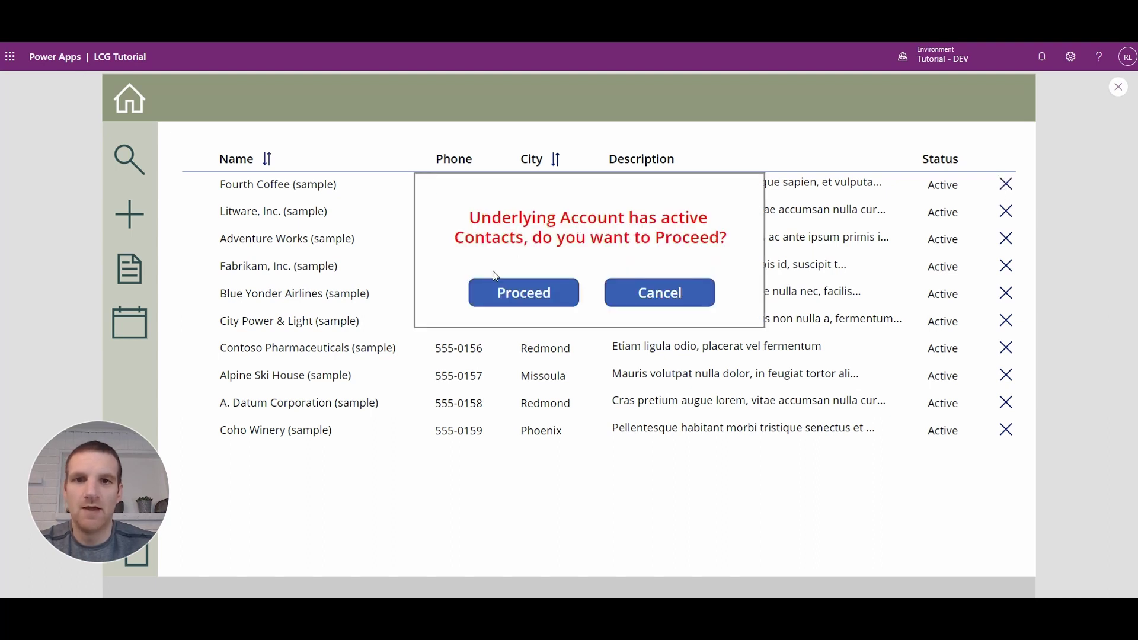
pyautogui.click(671, 292)
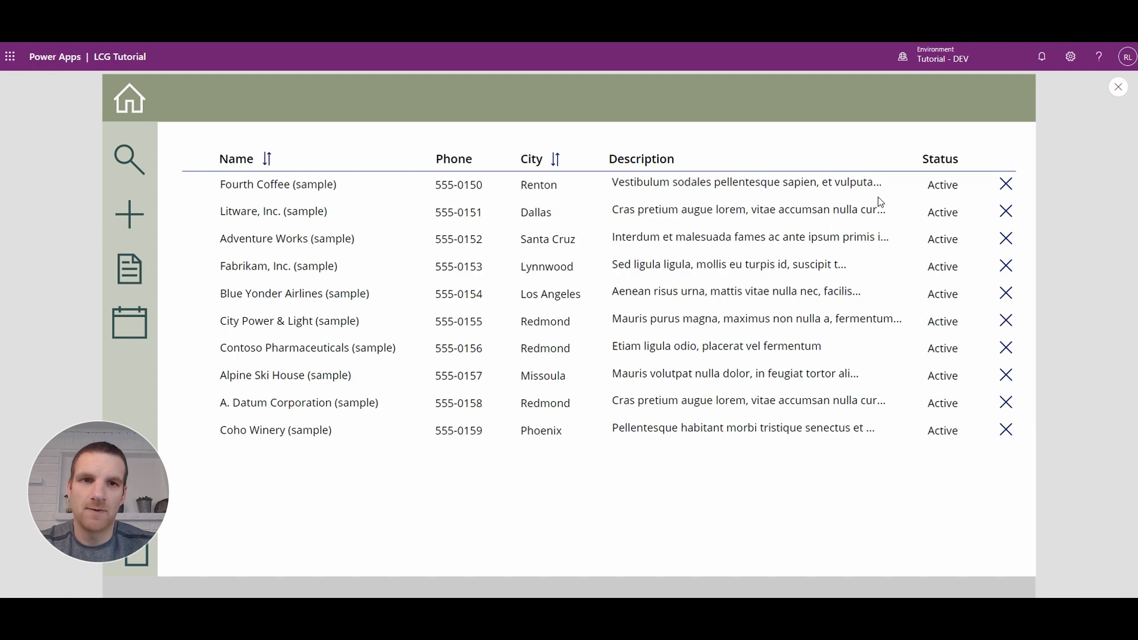
pyautogui.click(1005, 184)
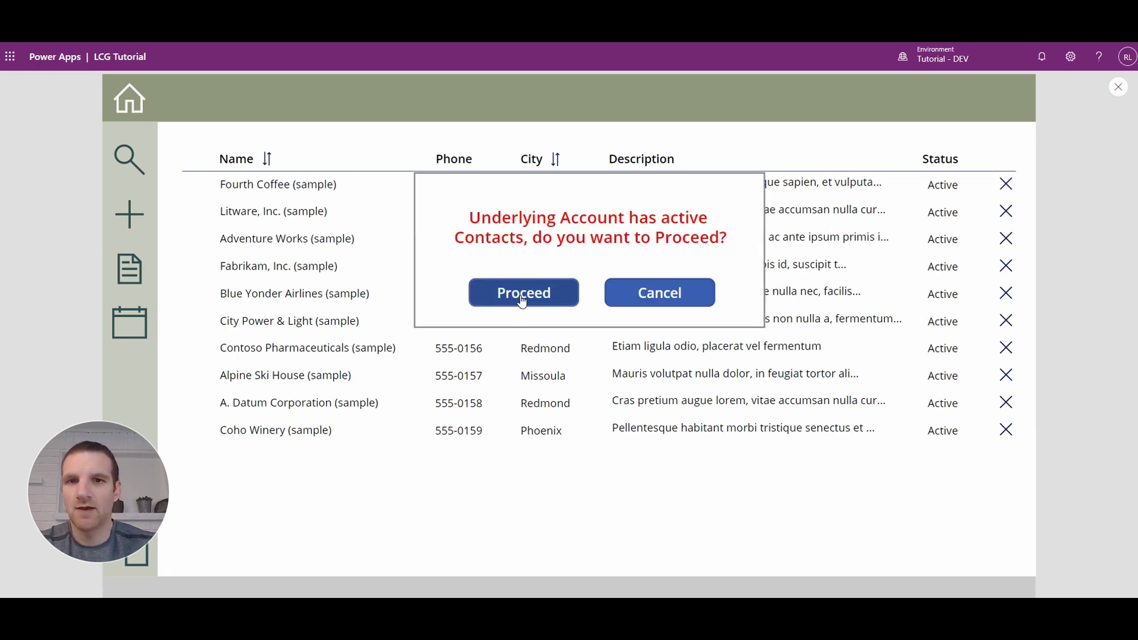
pyautogui.click(521, 296)
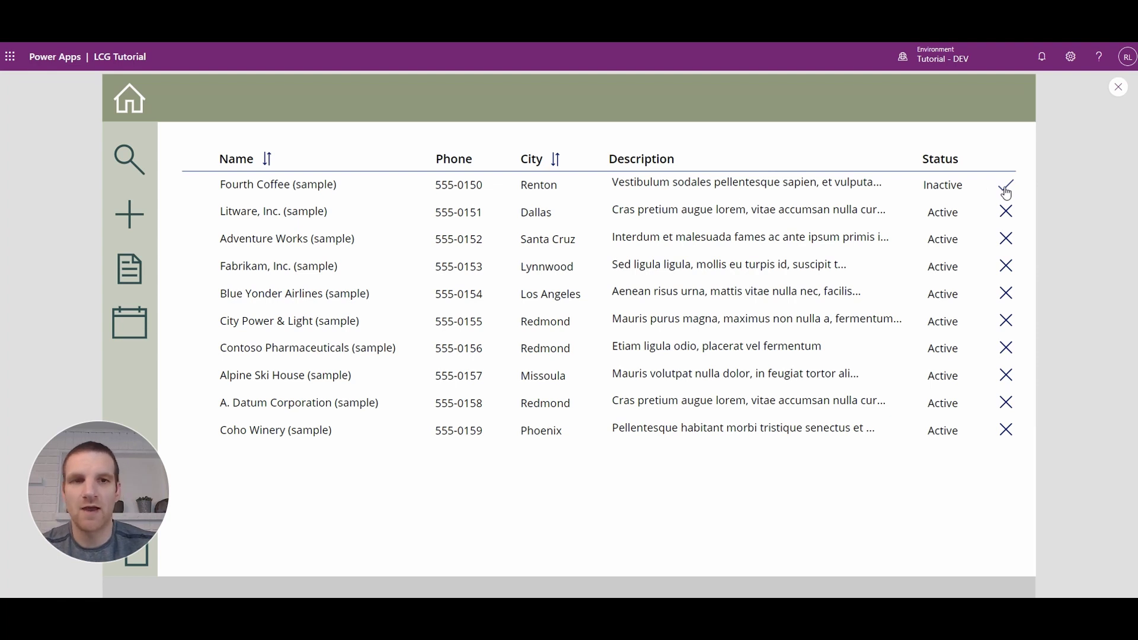
pyautogui.click(1006, 188)
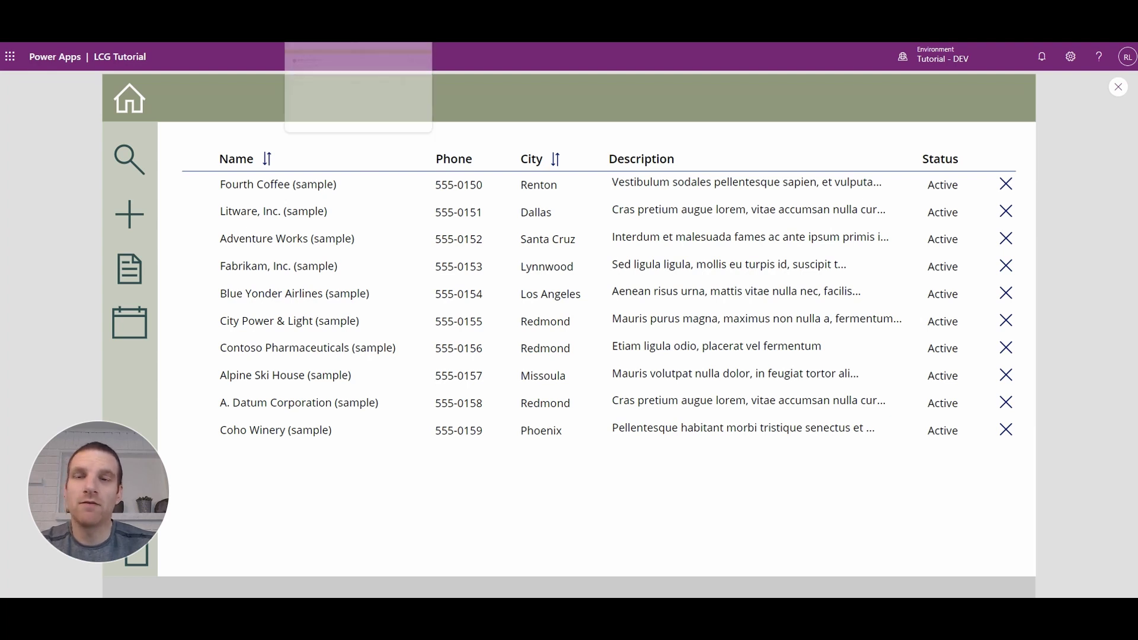
# Deactivate the single contact listed on Fourth Coffee's Contacts tab in Dynamics 365
pyautogui.hotkey('ctrl', 'Tab')
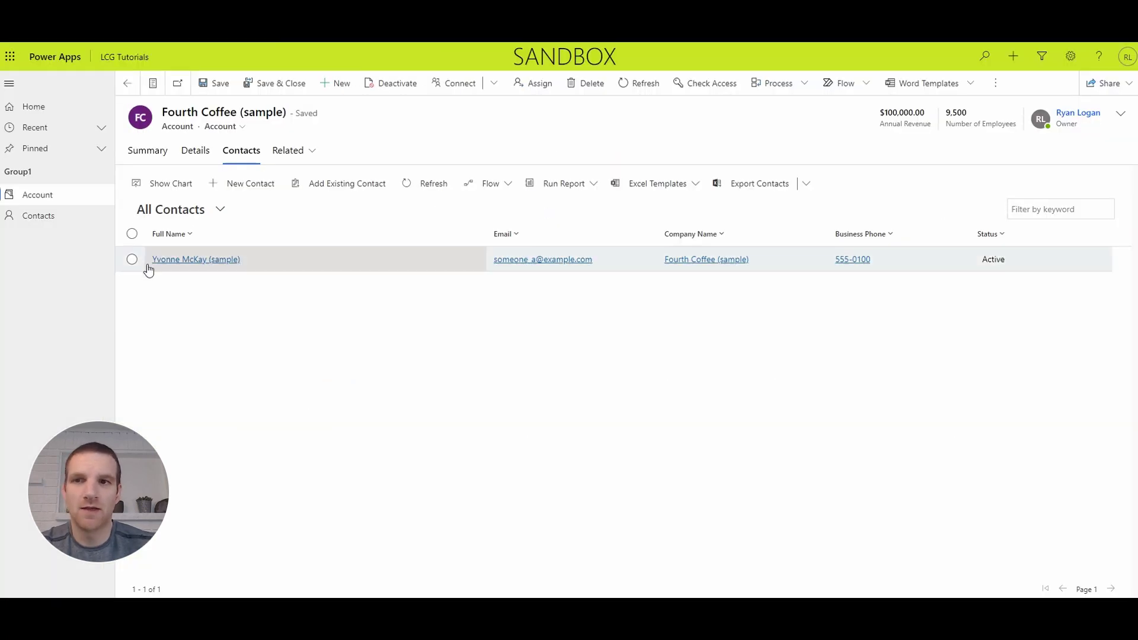
pyautogui.click(131, 259)
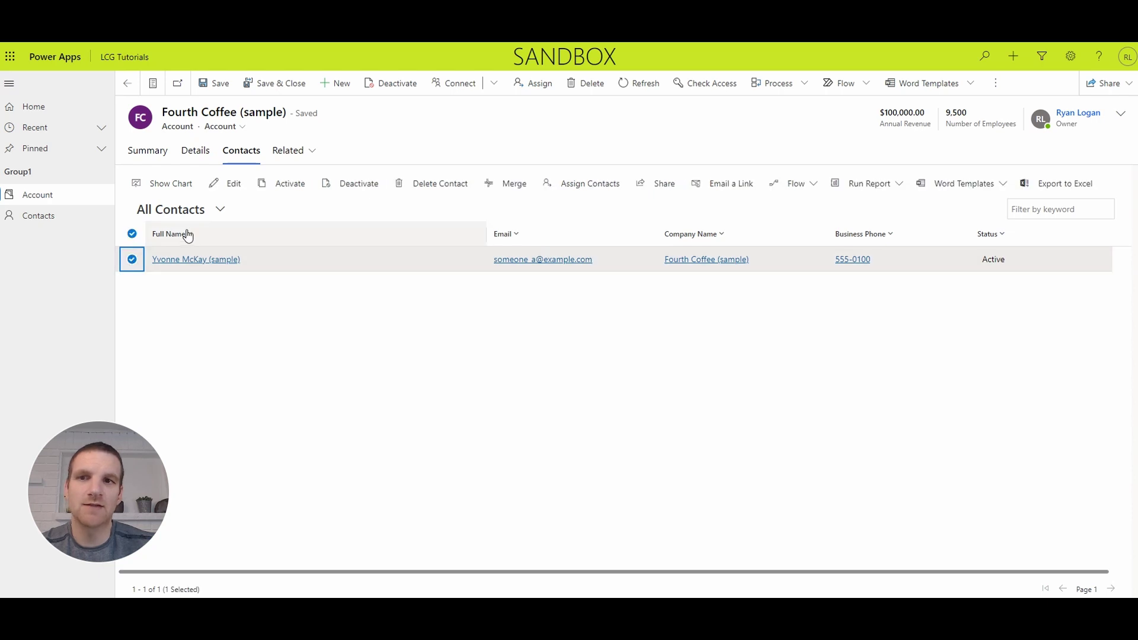
pyautogui.click(352, 183)
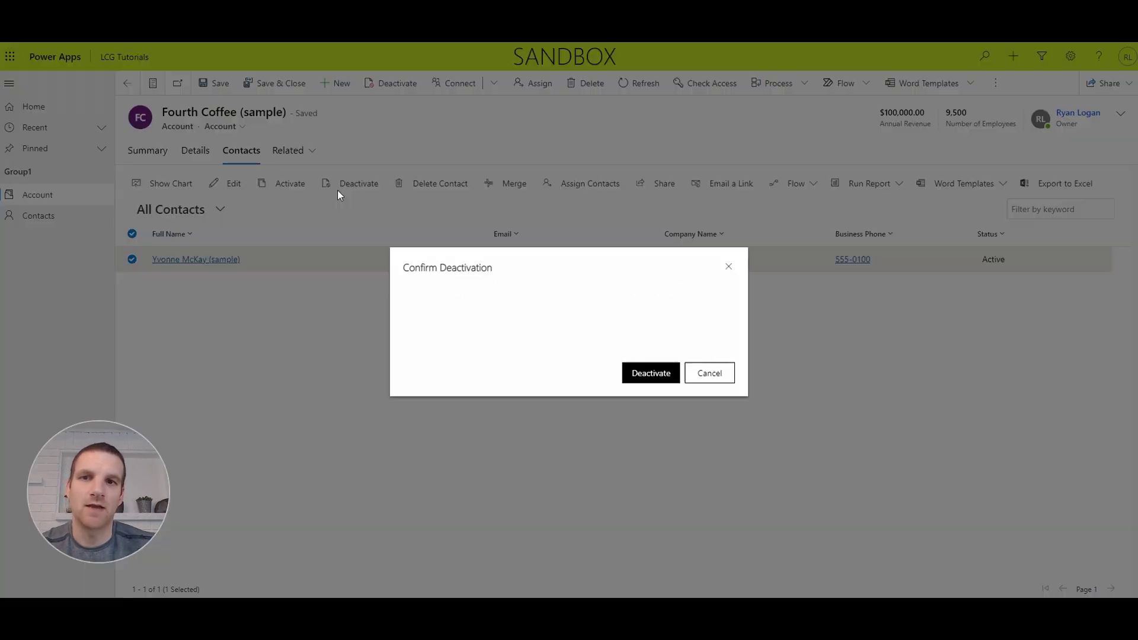
pyautogui.click(665, 384)
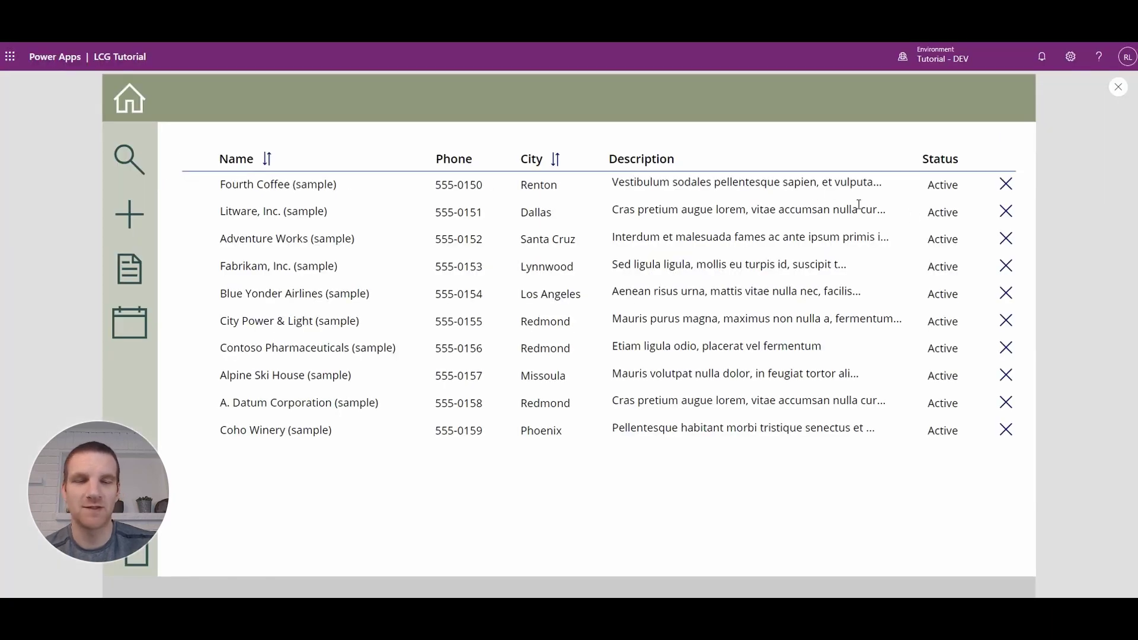
# Try deactivating Fourth Coffee again, cancel the warning, and exit preview
pyautogui.click(1006, 188)
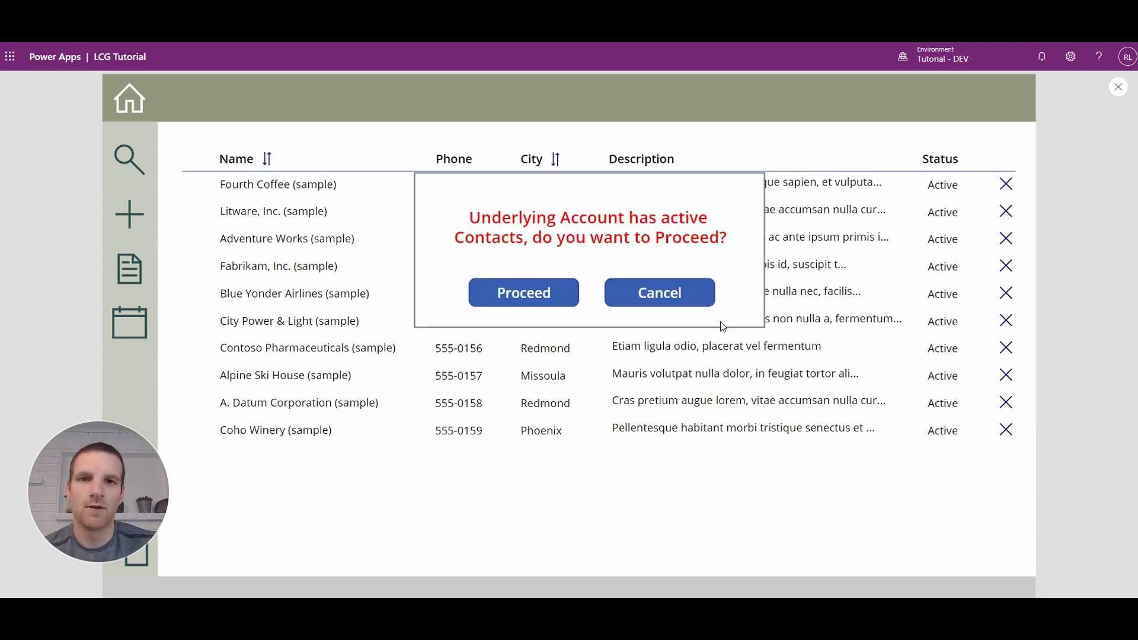
pyautogui.click(689, 298)
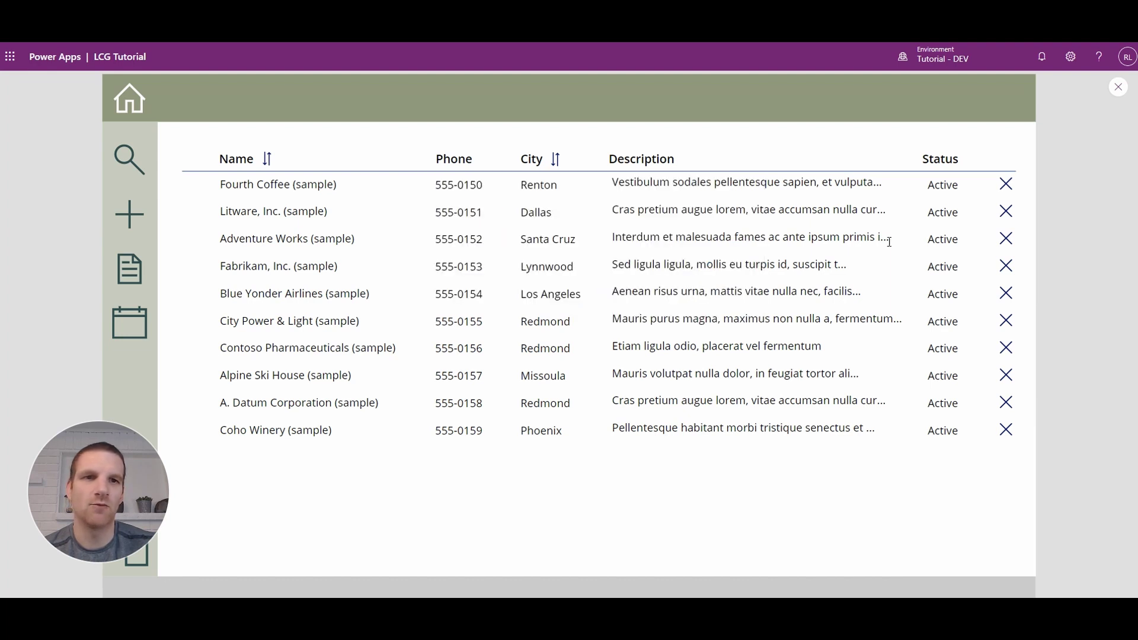
pyautogui.click(1118, 87)
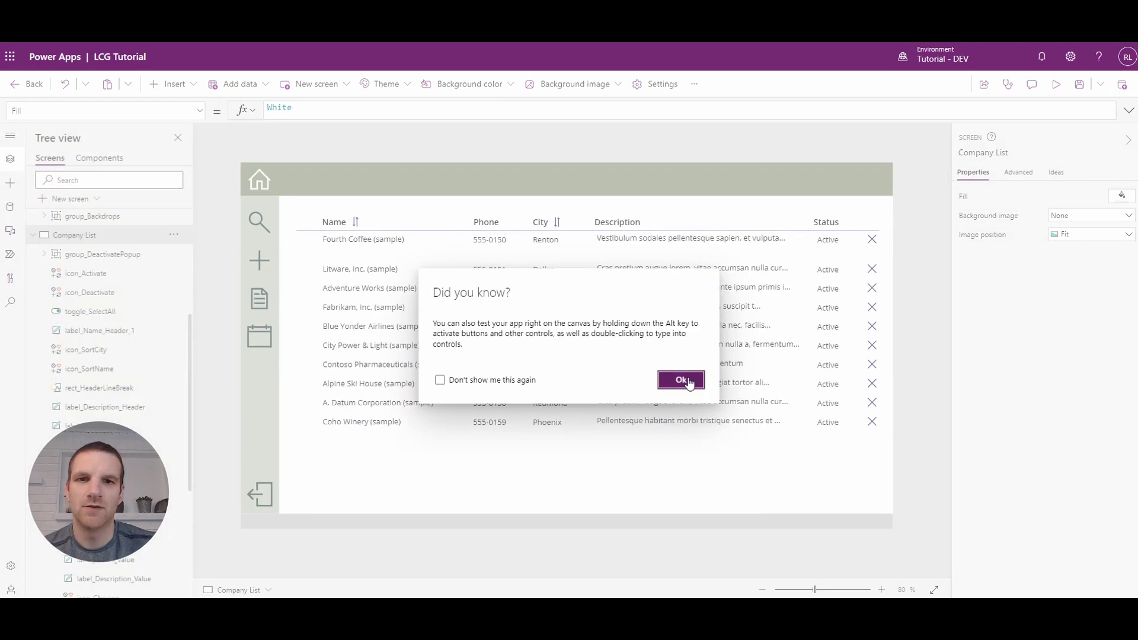
# Add ThisRecord.Status = 'Status (Contacts)'.Active to the Filter in the deactivate icon's OnSelect
pyautogui.click(681, 380)
pyautogui.click(871, 239)
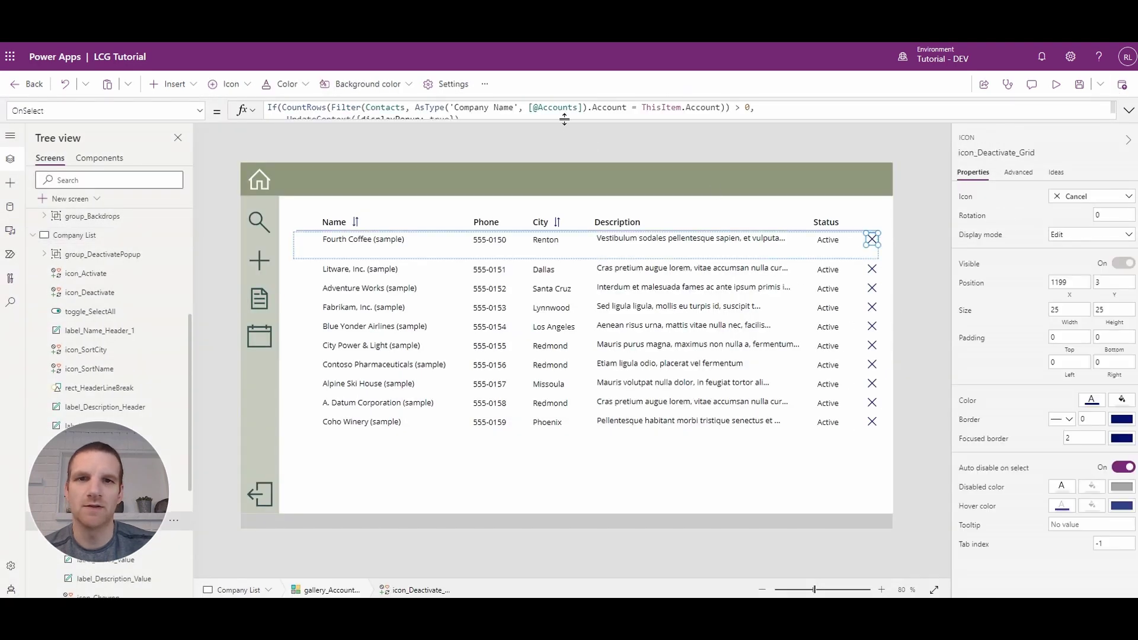
pyautogui.moveTo(560, 123); pyautogui.dragTo(571, 225)
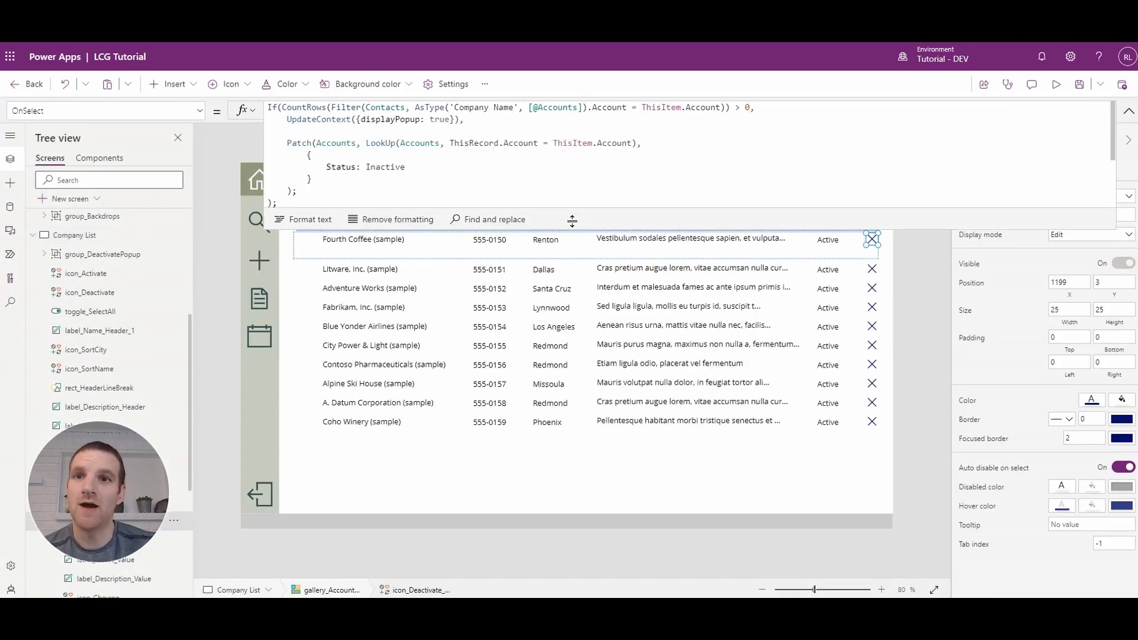
pyautogui.click(727, 107)
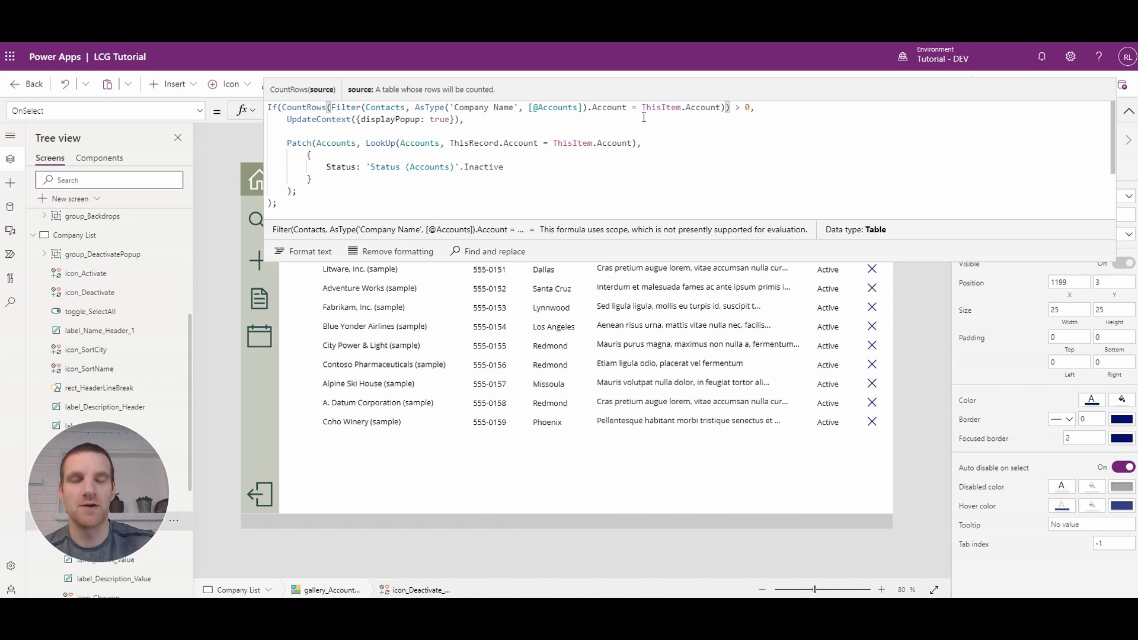
pyautogui.click(723, 107)
pyautogui.write(', ')
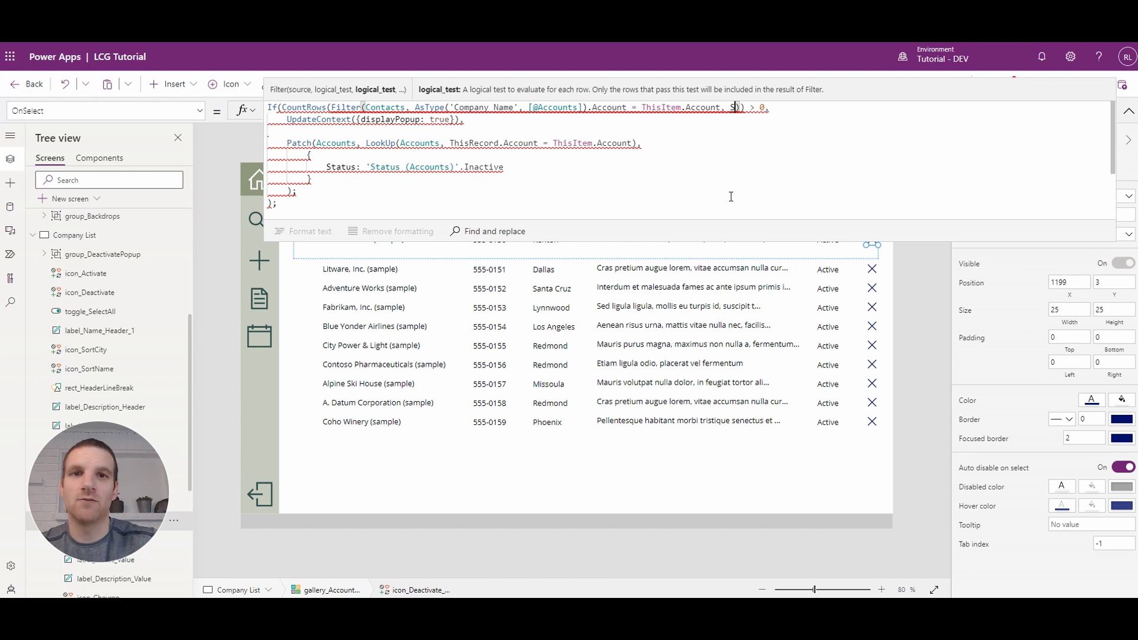
pyautogui.write('Status')
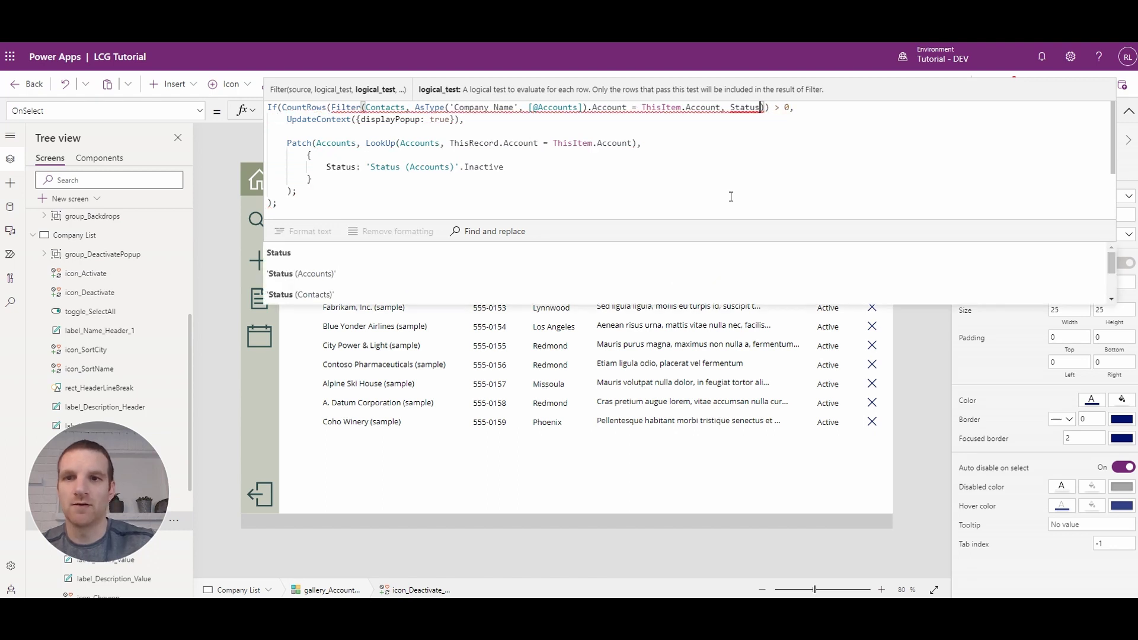
pyautogui.press('Down')
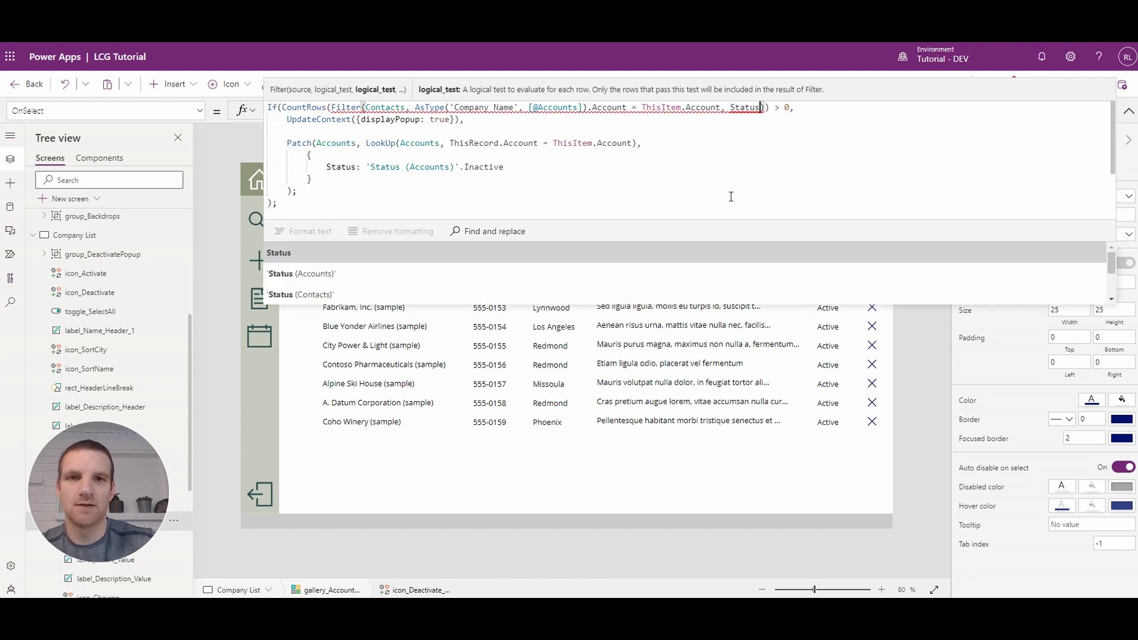
pyautogui.press('BackSpace')
pyautogui.press('BackSpace')
pyautogui.press('BackSpace')
pyautogui.write('THis')
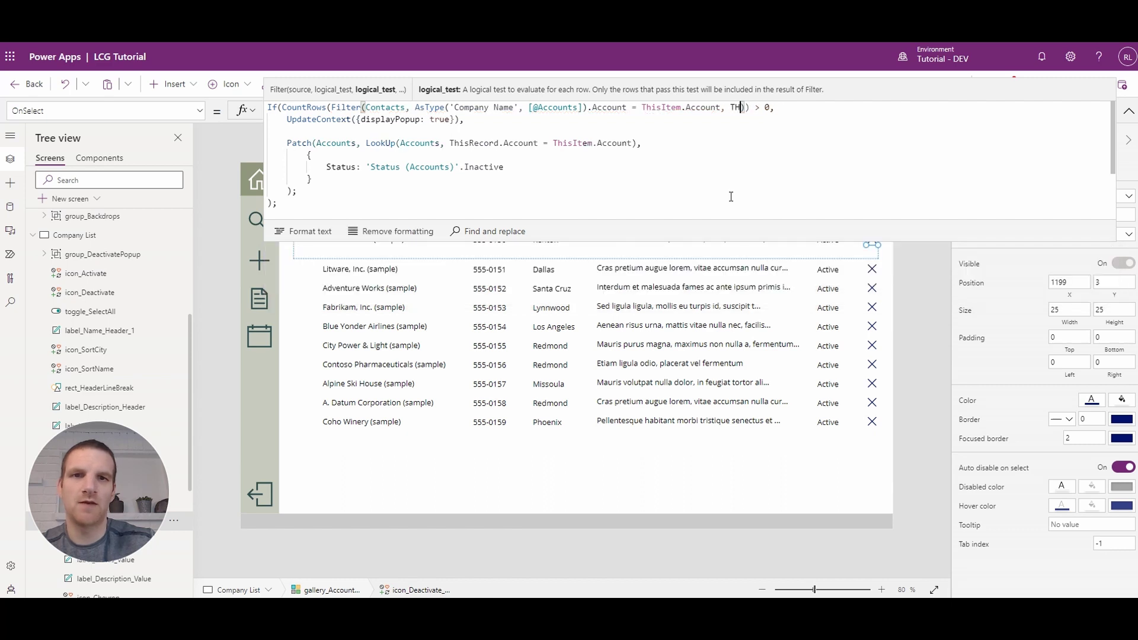
pyautogui.write('Record')
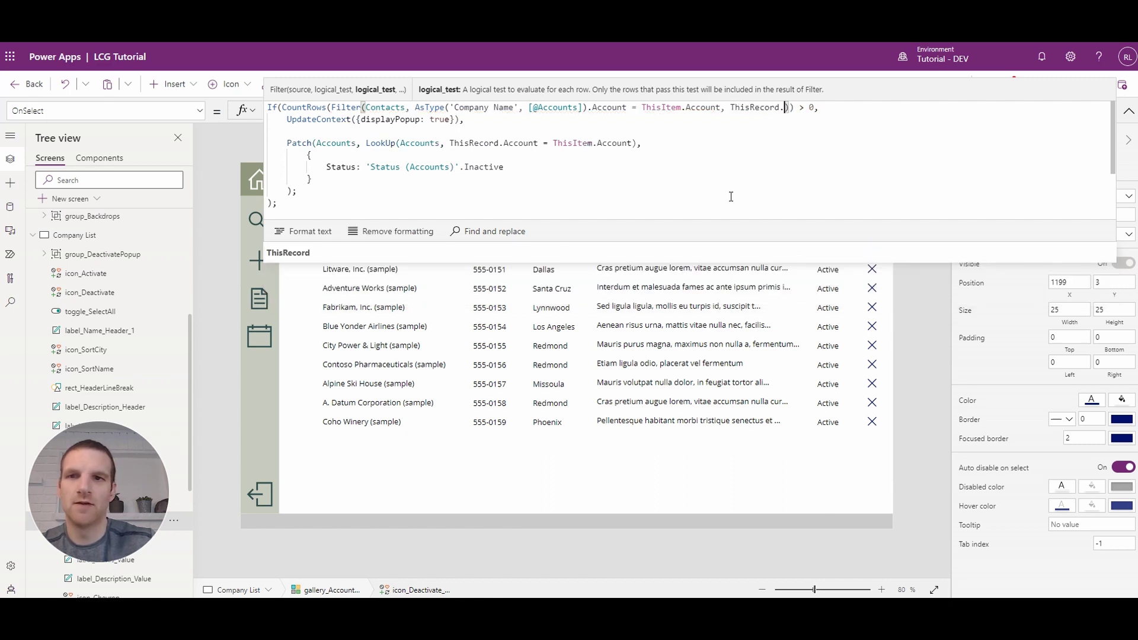
pyautogui.write('.')
pyautogui.write('Status = ')
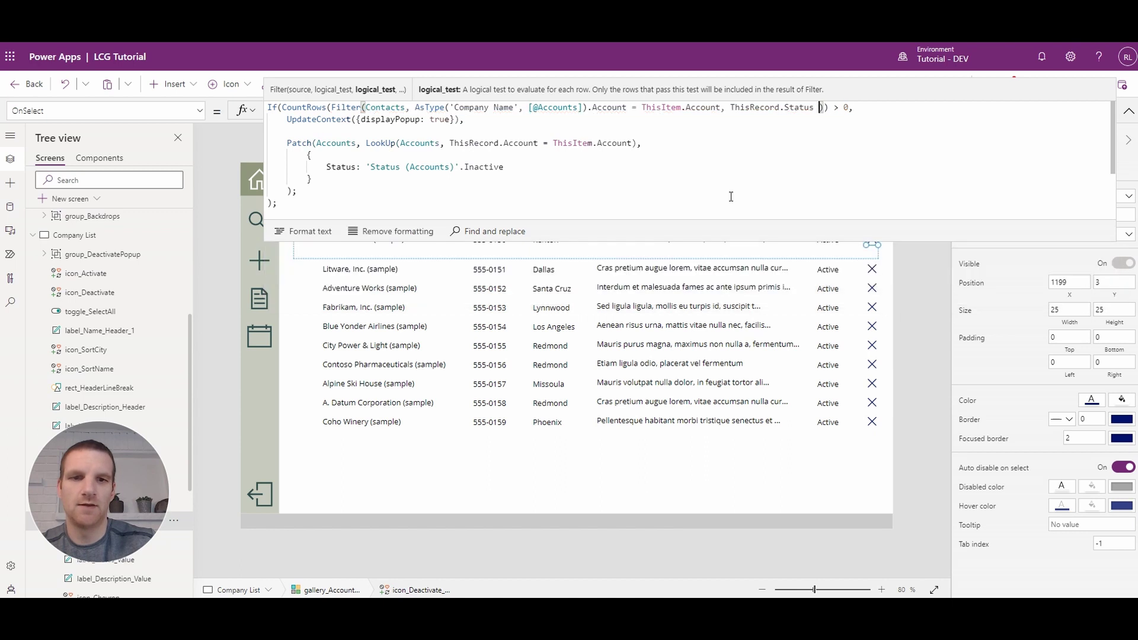
pyautogui.write('Status')
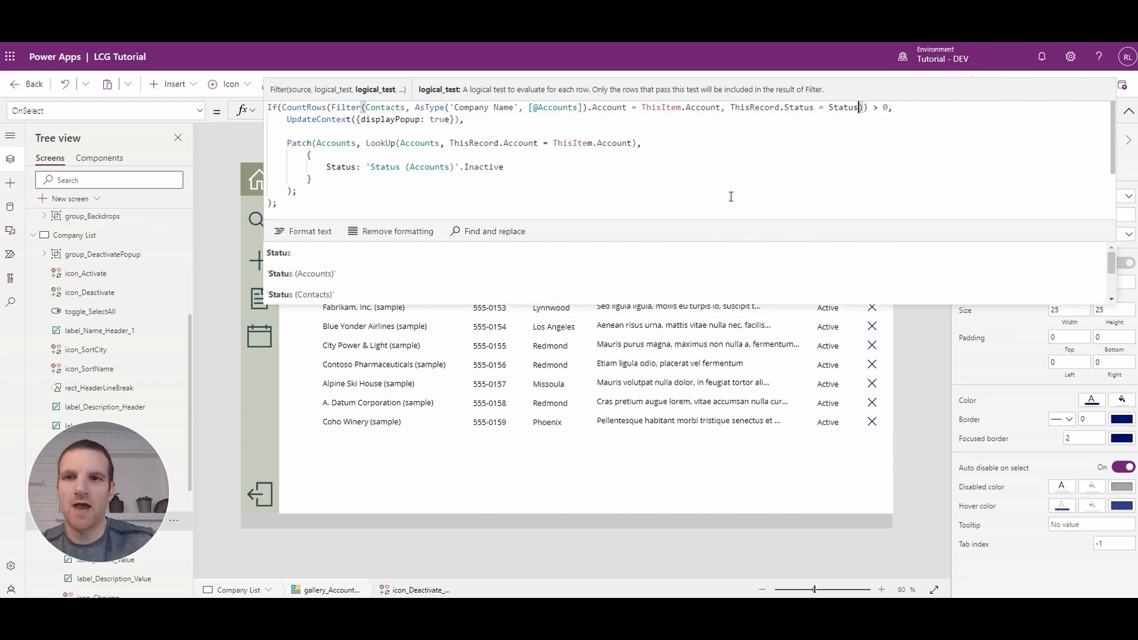
pyautogui.press('Tab')
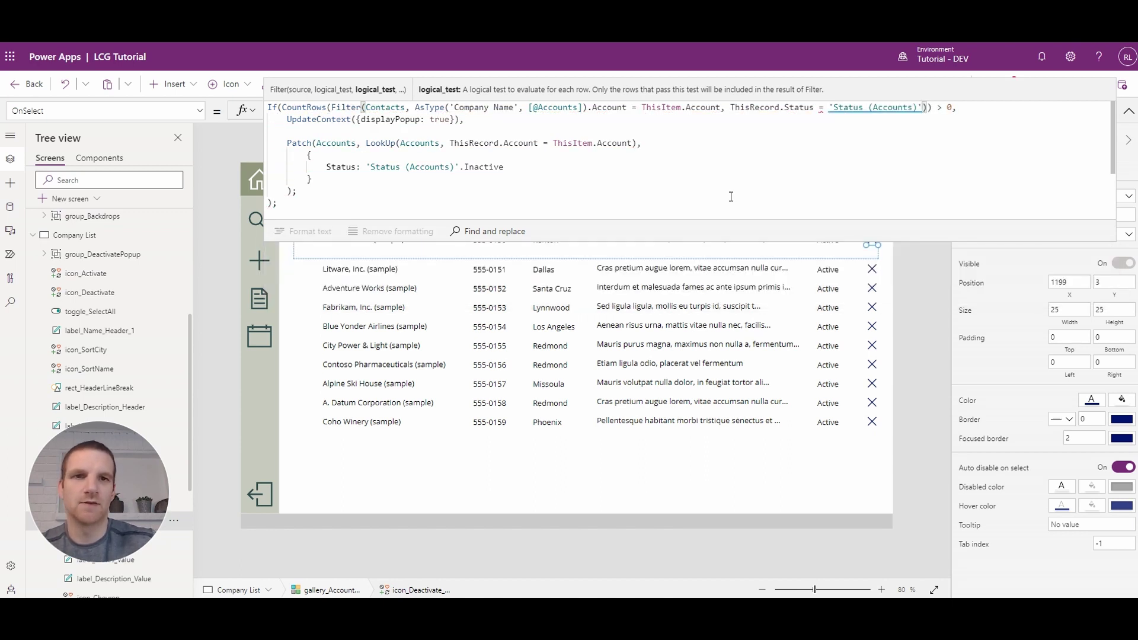
pyautogui.write('.Active')
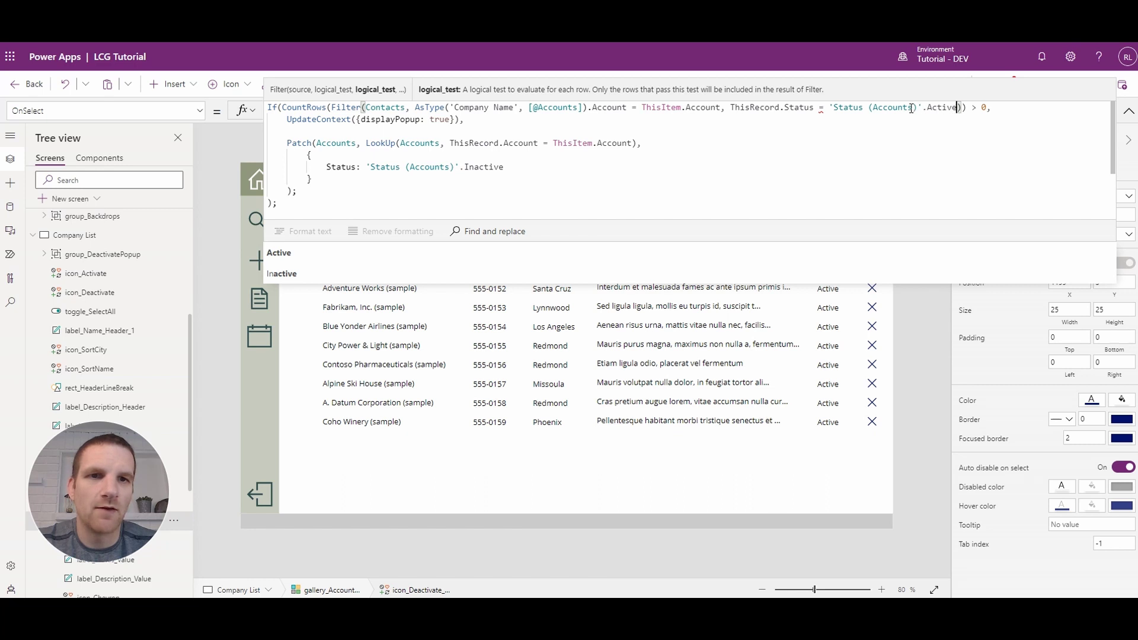
# Replace the word Accounts in the new condition and collapse the formula back to one line
pyautogui.click(957, 108)
pyautogui.doubleClick(889, 107)
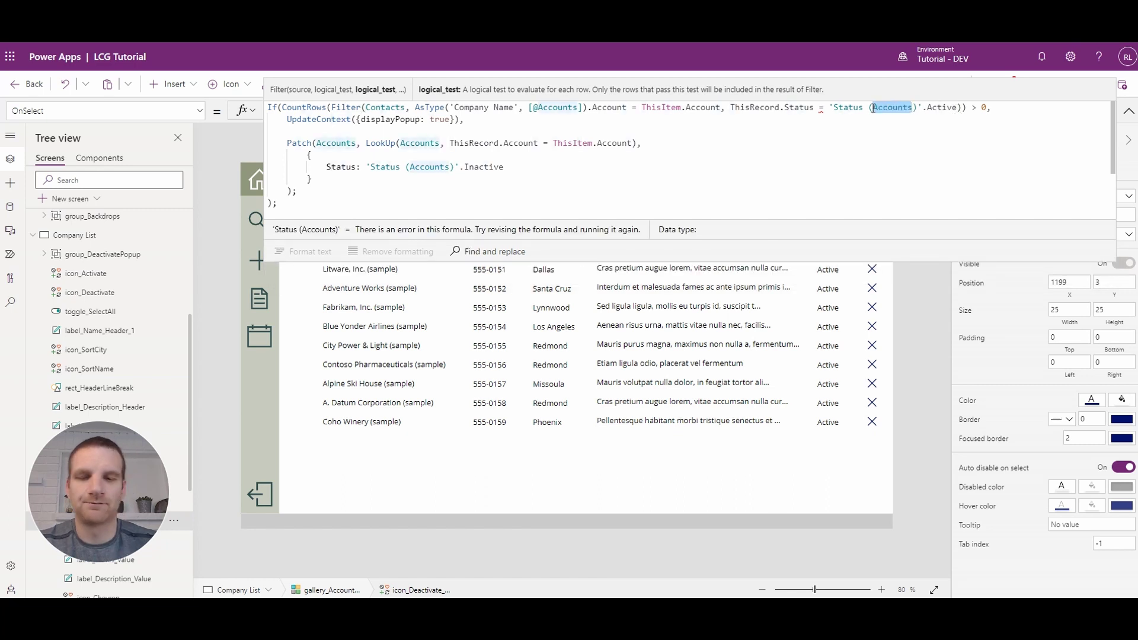
pyautogui.write('Contacts')
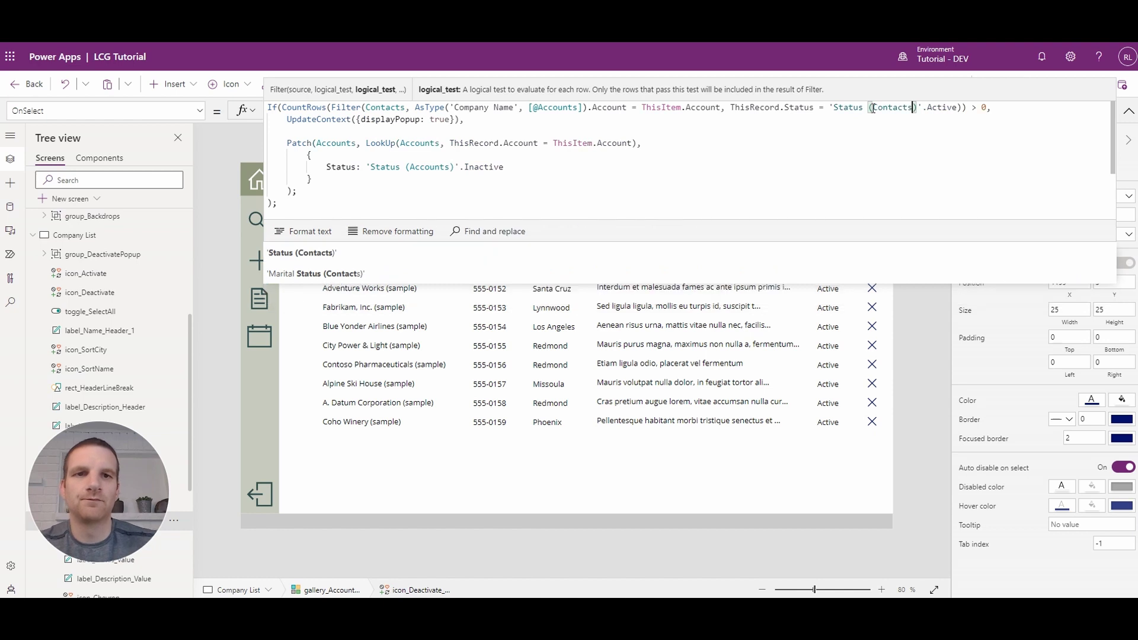
pyautogui.click(731, 119)
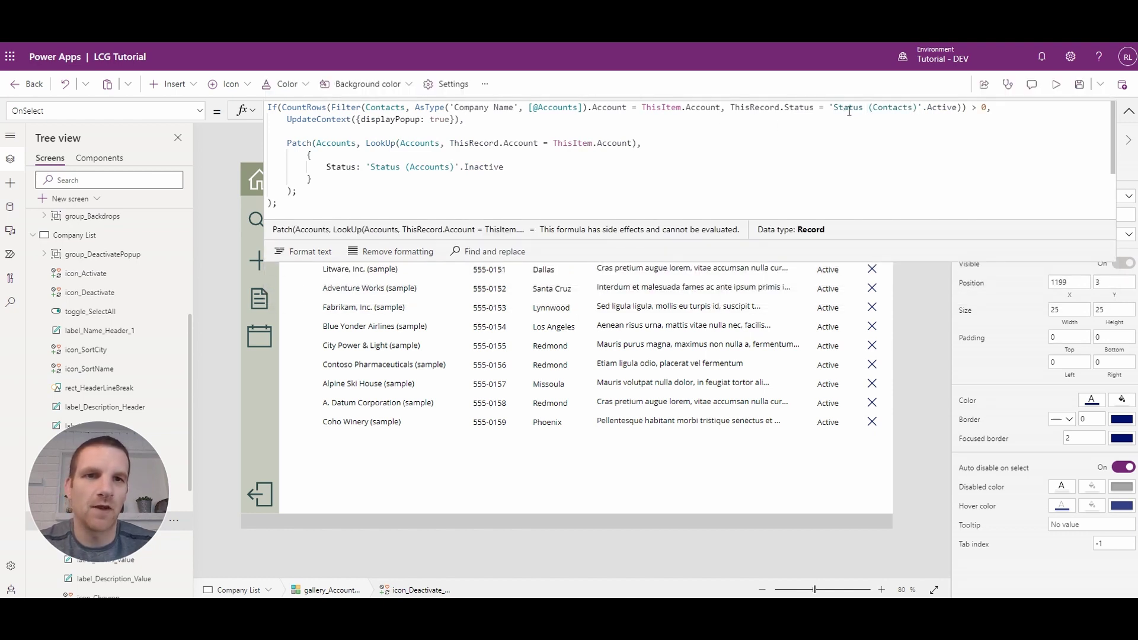
pyautogui.moveTo(909, 259); pyautogui.dragTo(894, 116)
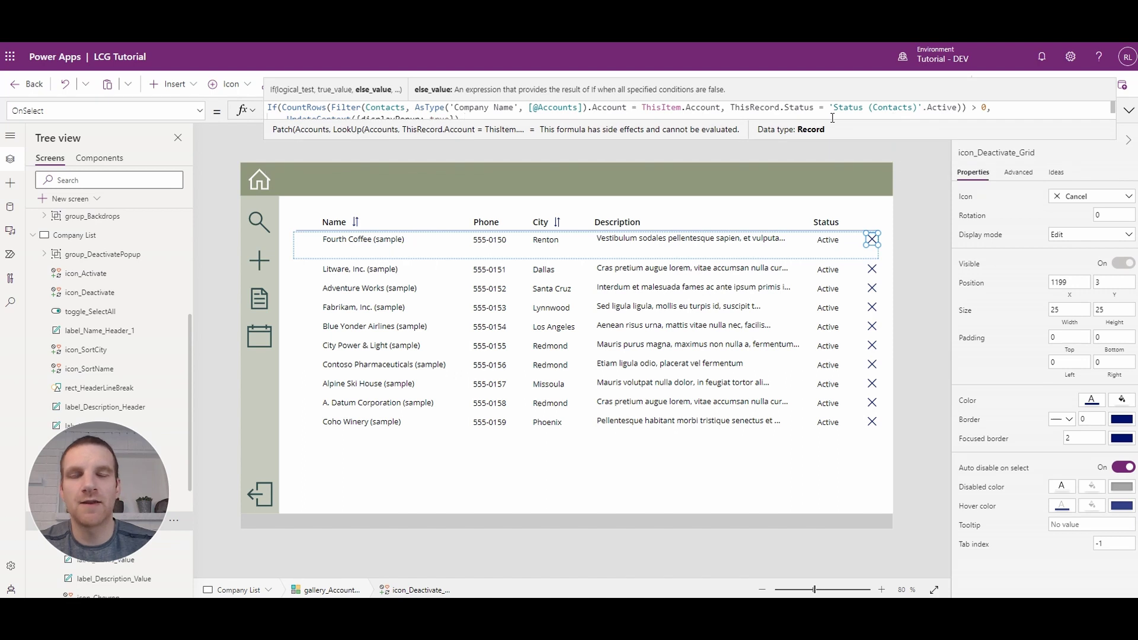
# Preview the app and try deactivating Fourth Coffee (sample)
pyautogui.click(909, 207)
pyautogui.click(1053, 85)
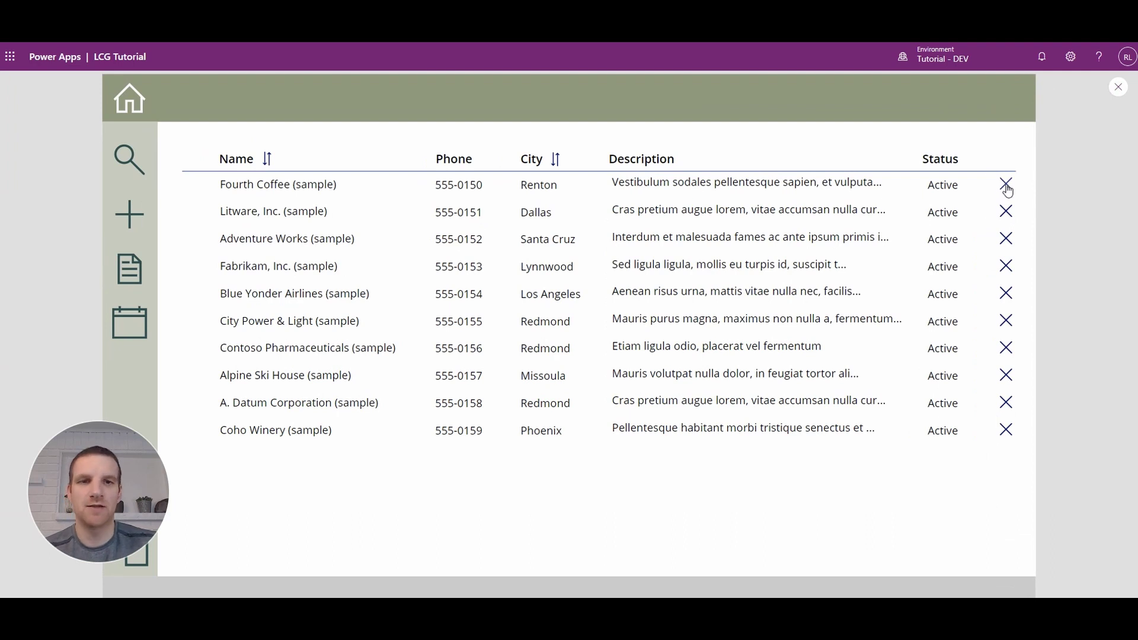
pyautogui.click(1006, 186)
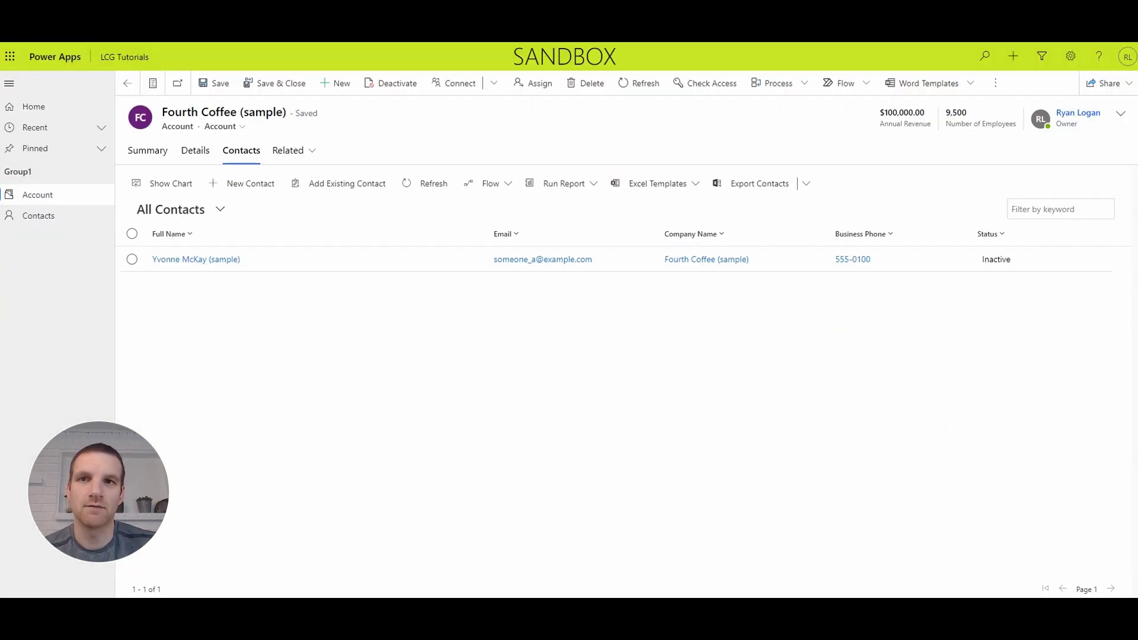
# Reactivate Fourth Coffee's only contact from its Contacts tab and confirm
pyautogui.click(132, 260)
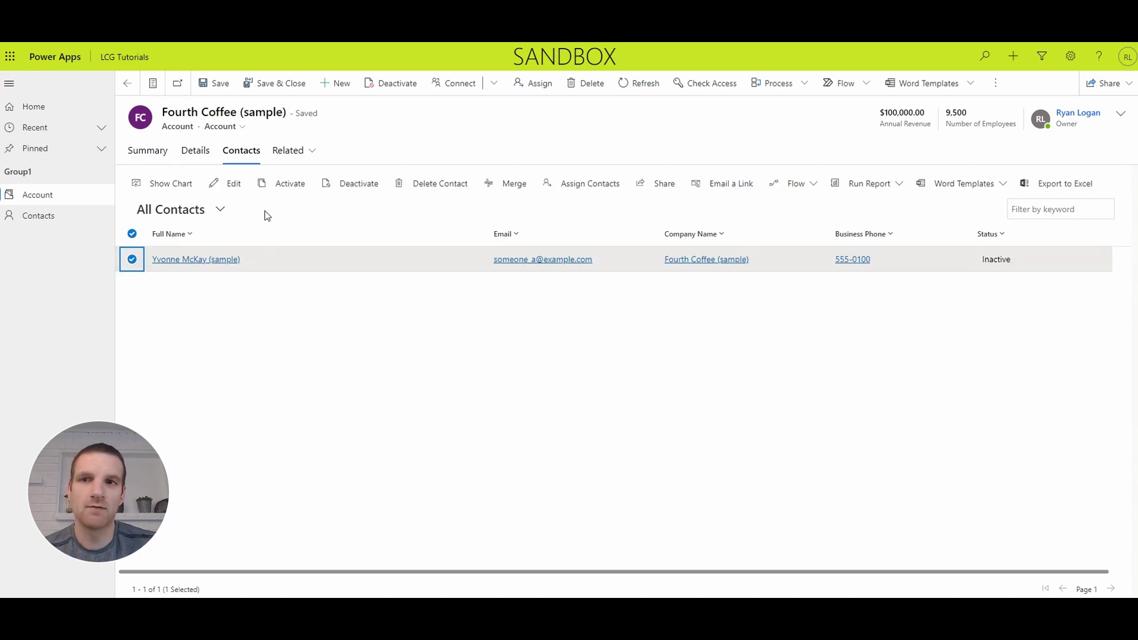
pyautogui.click(296, 189)
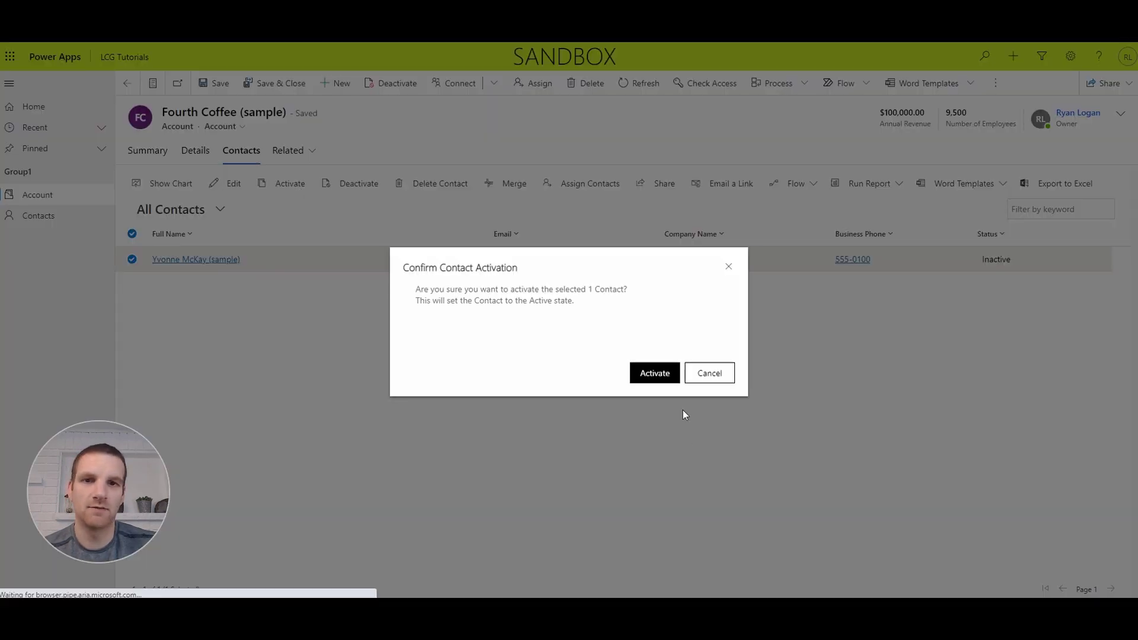
pyautogui.click(654, 372)
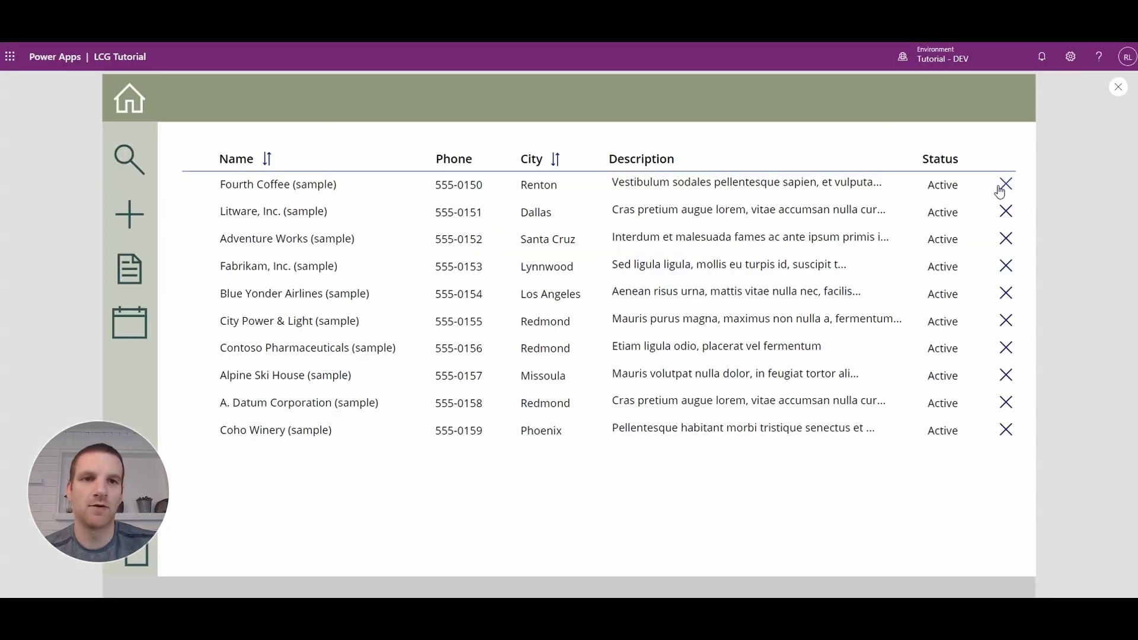
# Deactivate Fourth Coffee (sample) in the preview and proceed past the active-contacts warning
pyautogui.click(1004, 186)
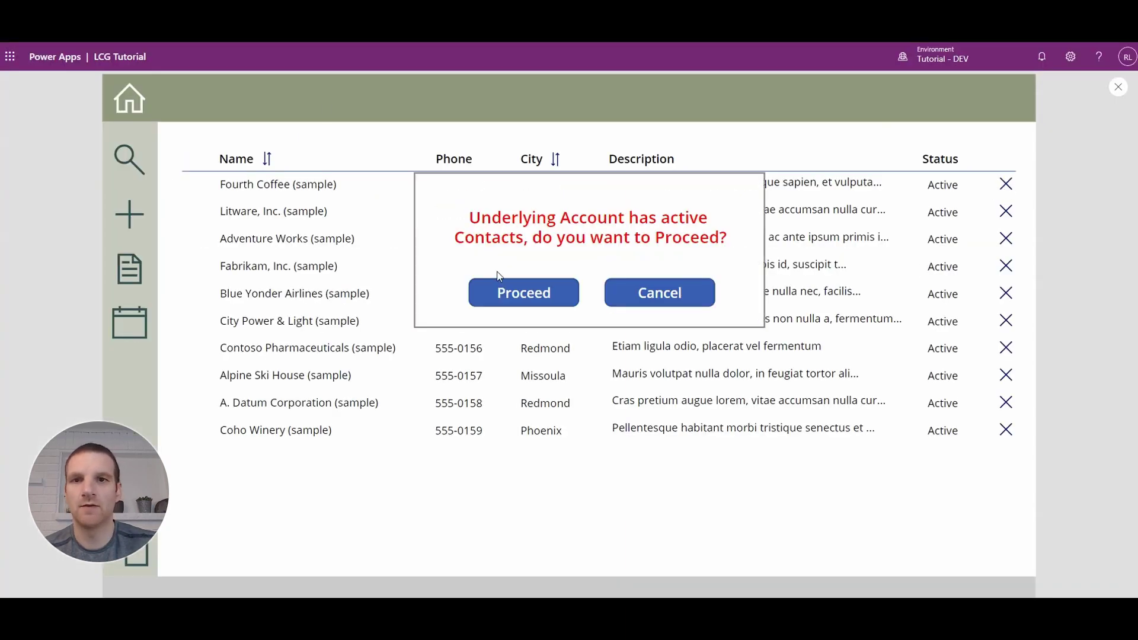
pyautogui.click(507, 296)
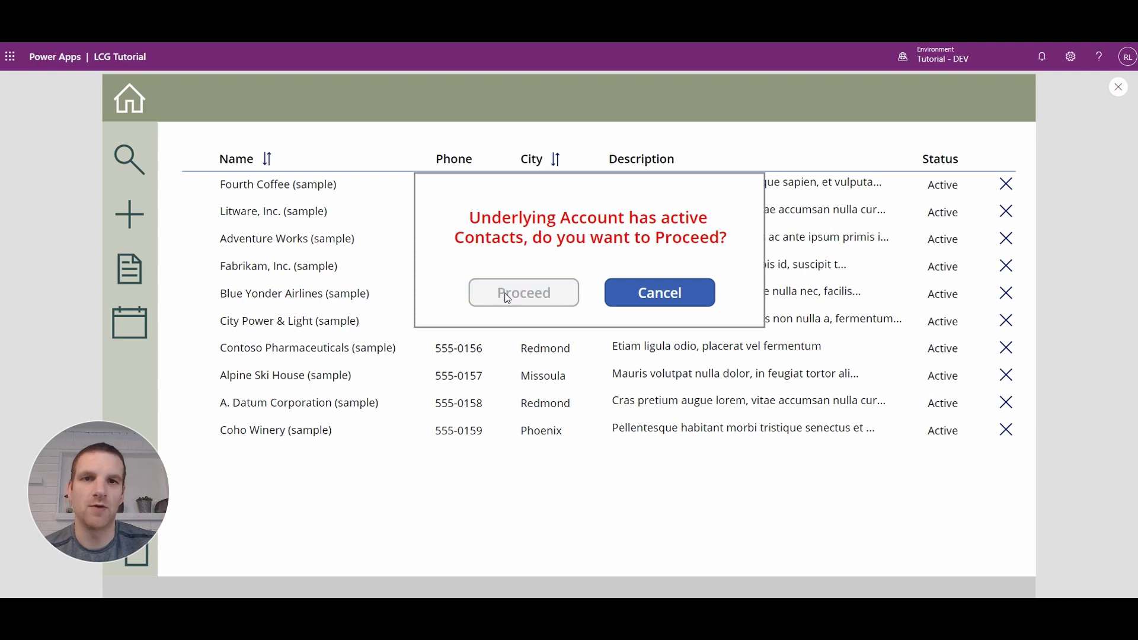